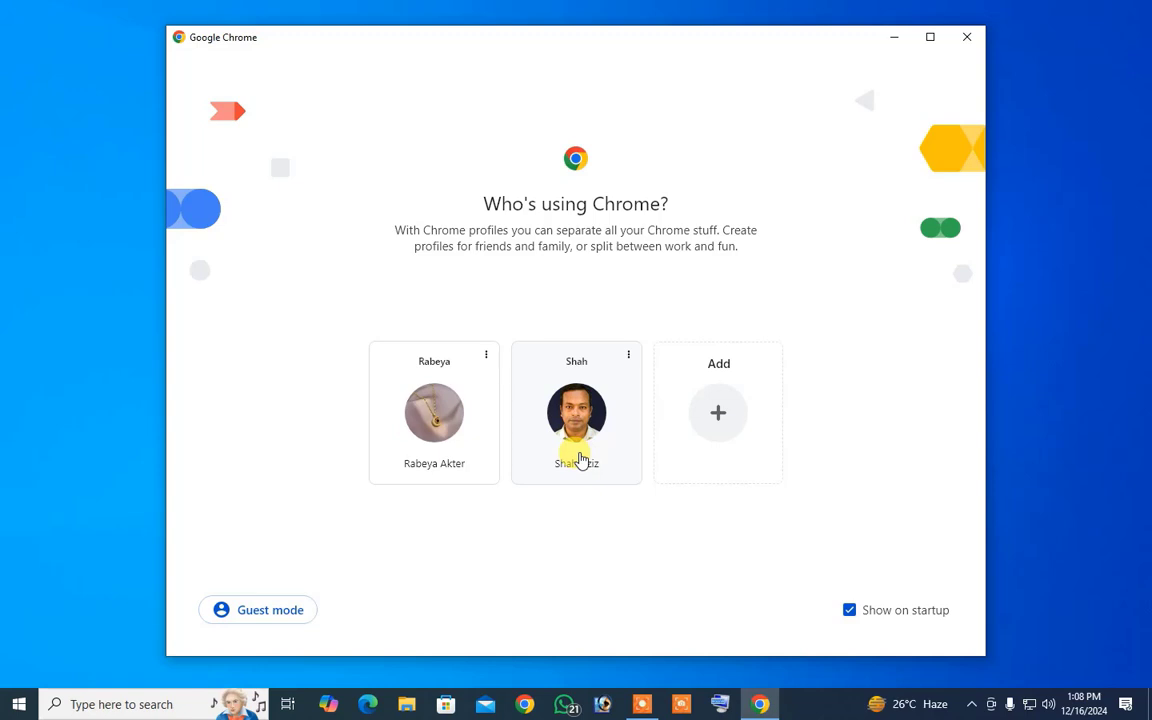
Launch Chrome on your own profile and load namecheap.com from the address bar
click(584, 459)
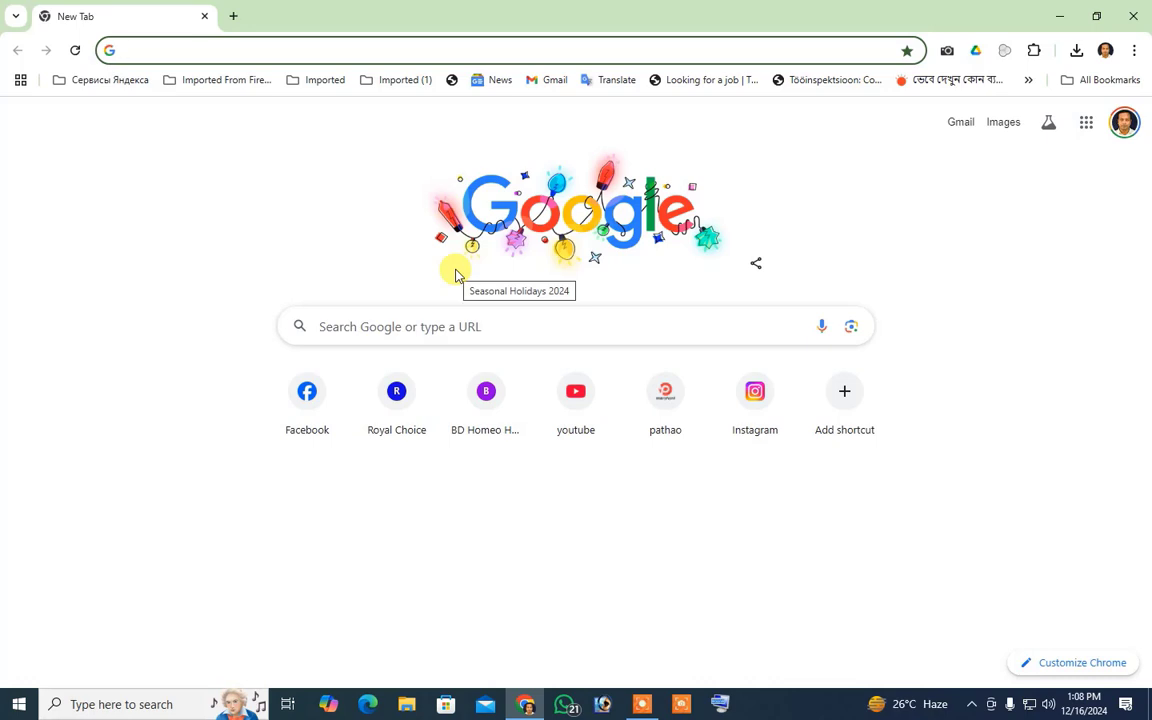
text(ne)
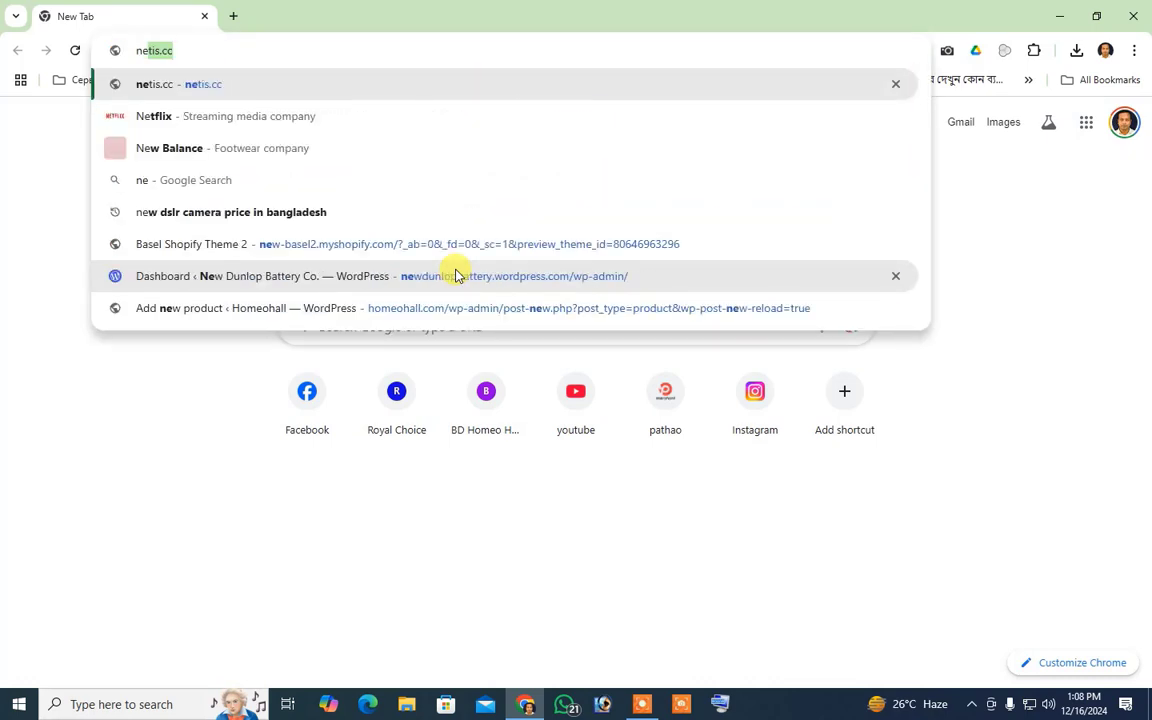
key(BackSpace)
key(BackSpace)
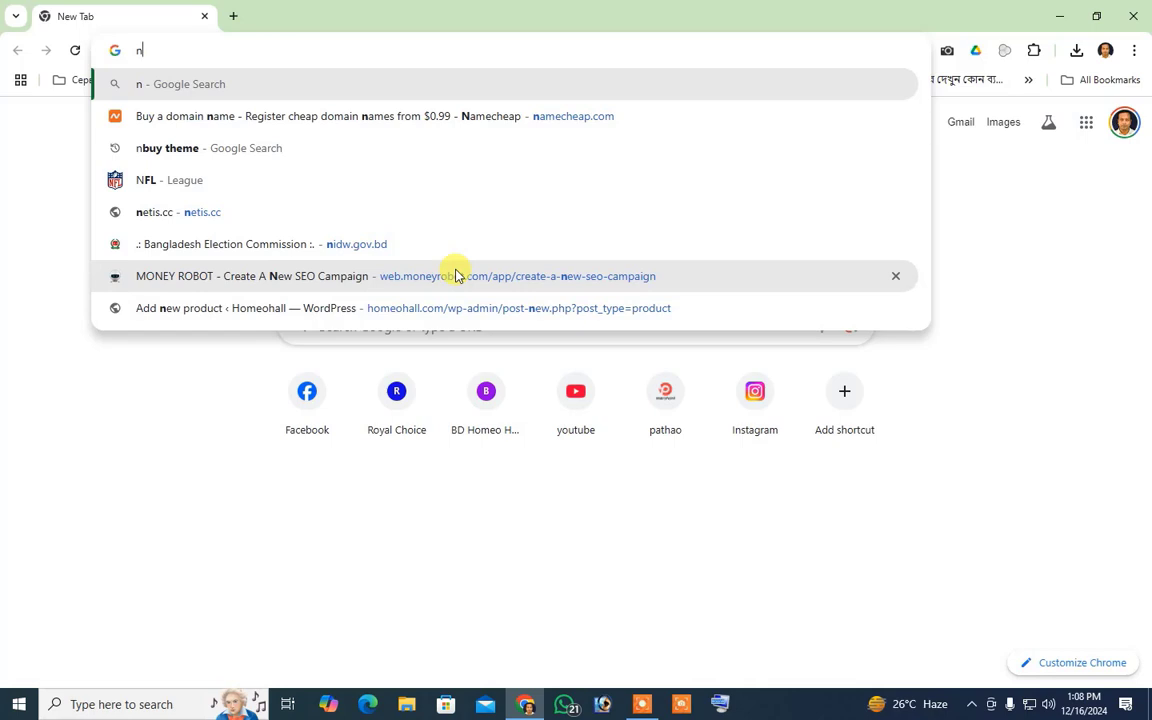
text(a)
key(Return)
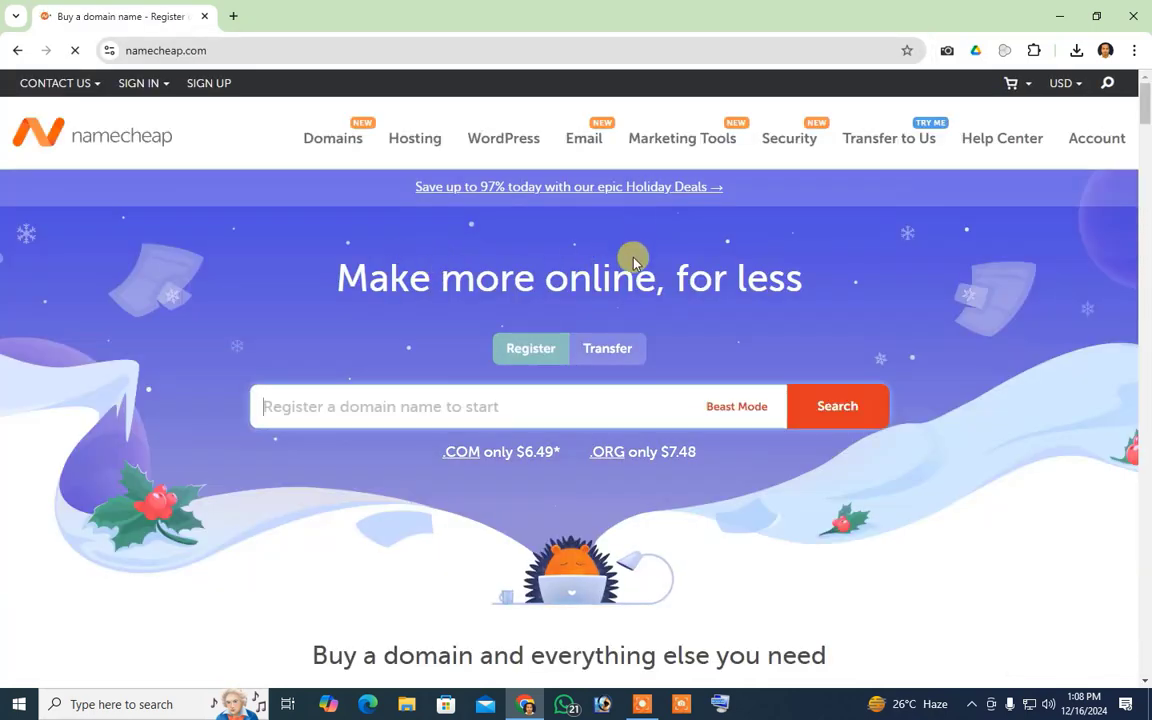
Sign in to the Namecheap account dashboard
mouse_move(1090, 140)
click(1042, 184)
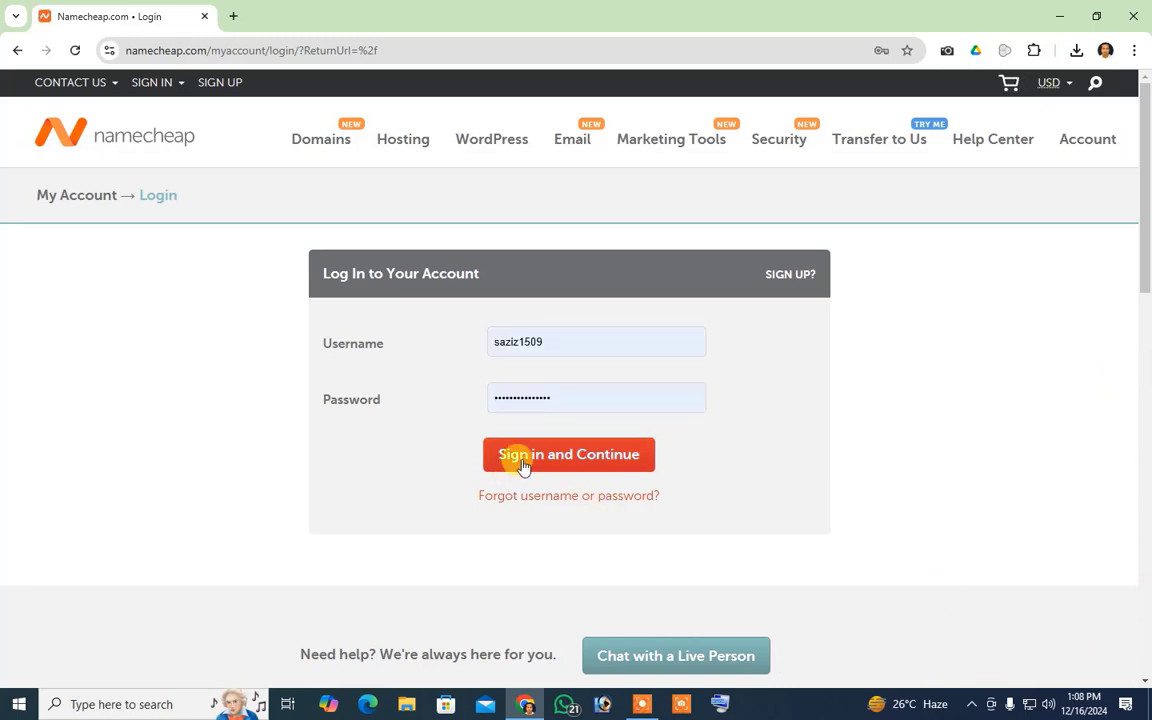
click(522, 466)
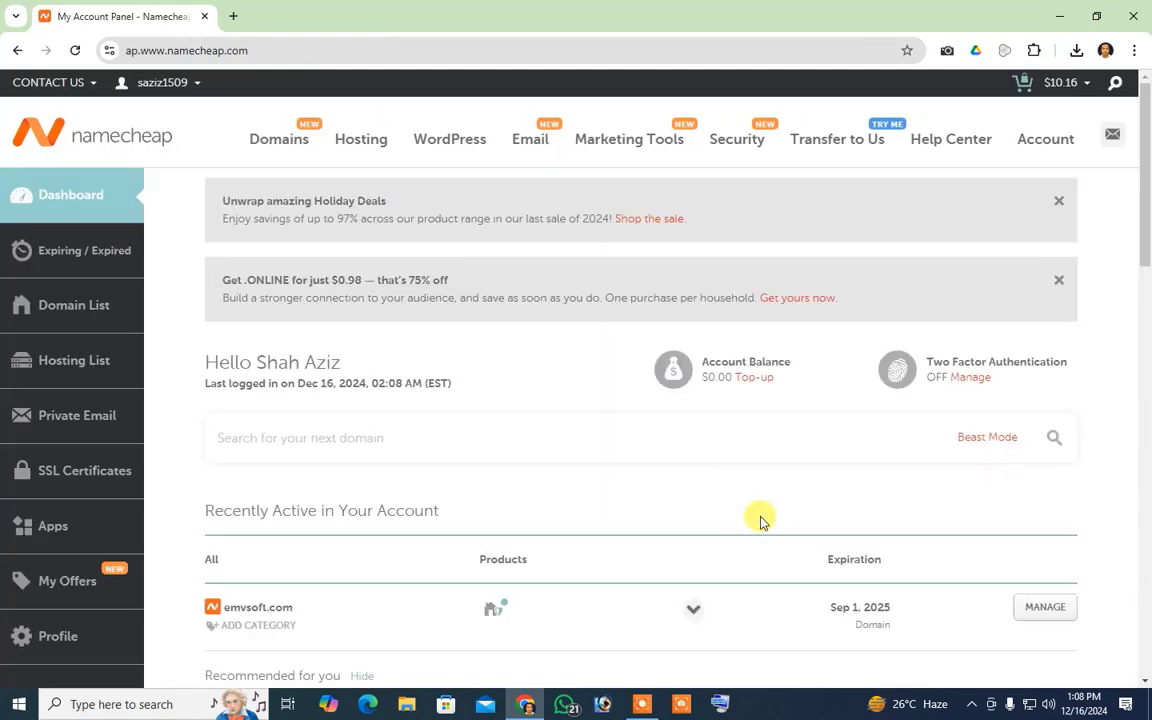
Open the emvsoft.com domain details, which show Namecheap BasicDNS nameservers
scroll(776, 522, down, 1)
scroll(770, 520, down, 2)
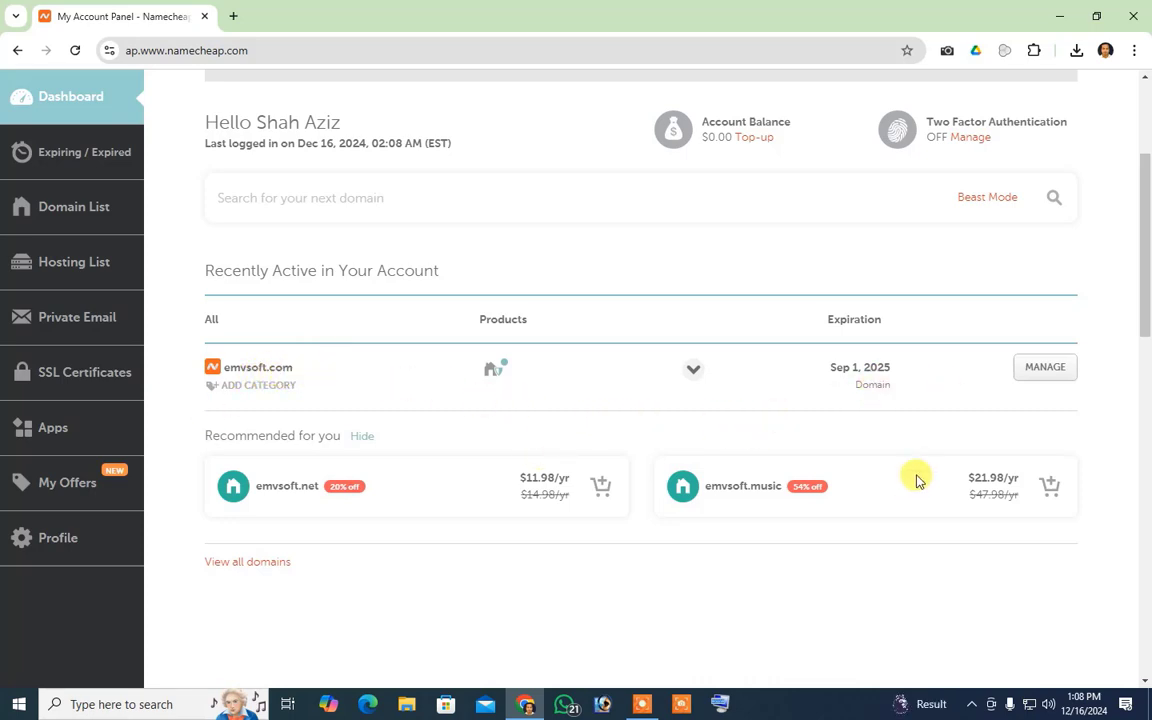
click(1053, 369)
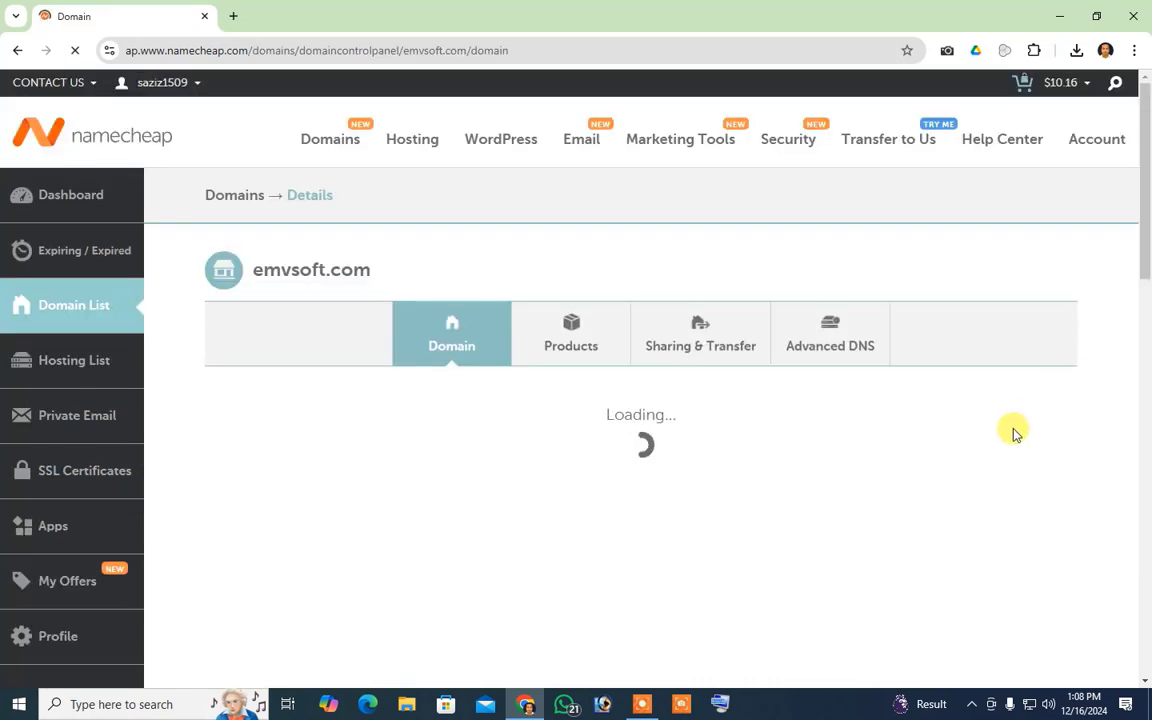
scroll(1013, 432, down, 2)
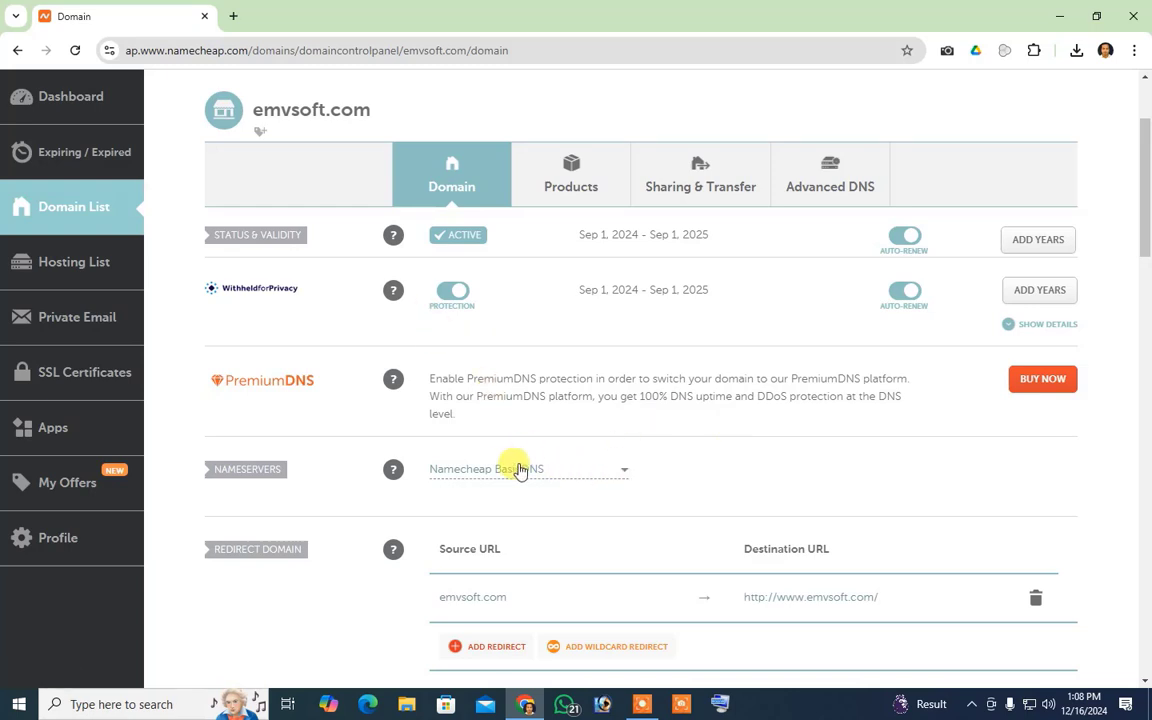
scroll(519, 458, up, 1)
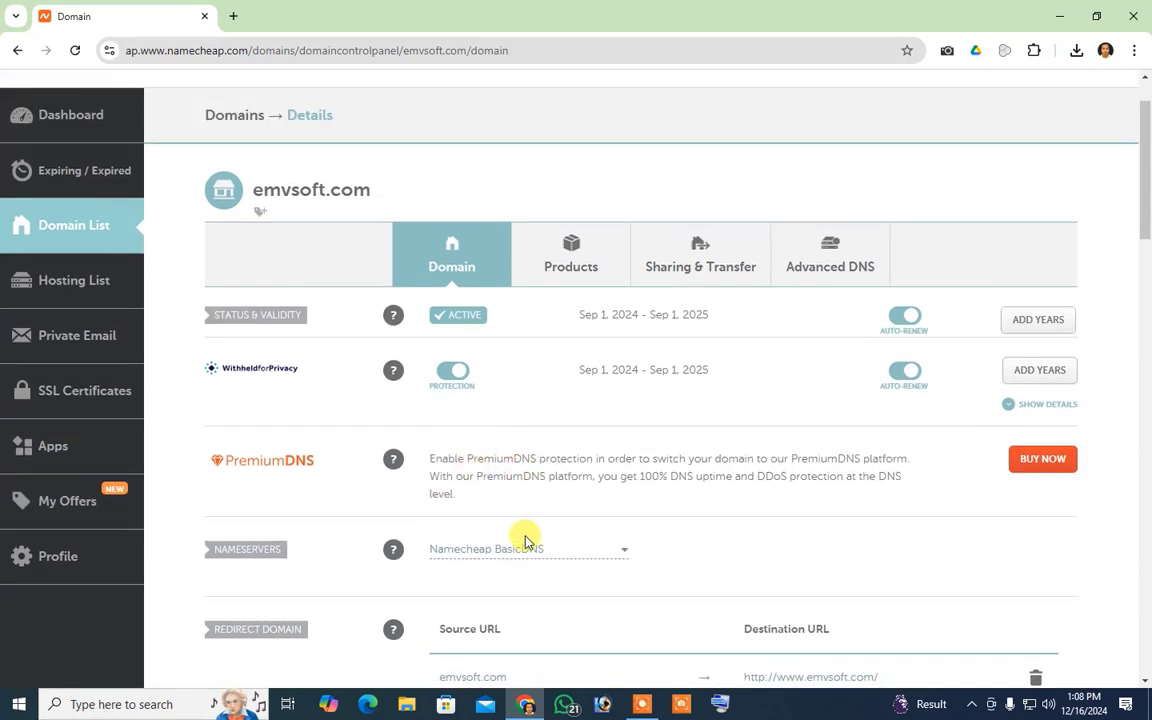
click(235, 17)
Load emvsoft.com, which fails with ERR_TUNNEL_CONNECTION_FAILED, and open the EbnHost site in another tab
text(emv)
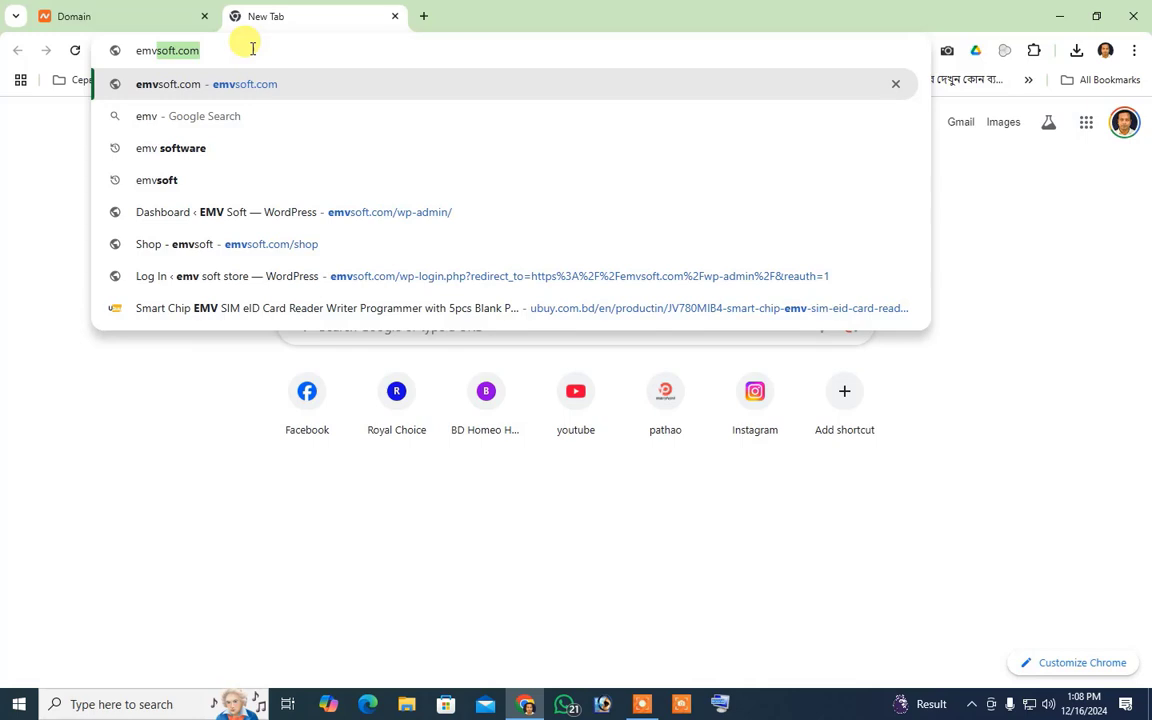
key(Return)
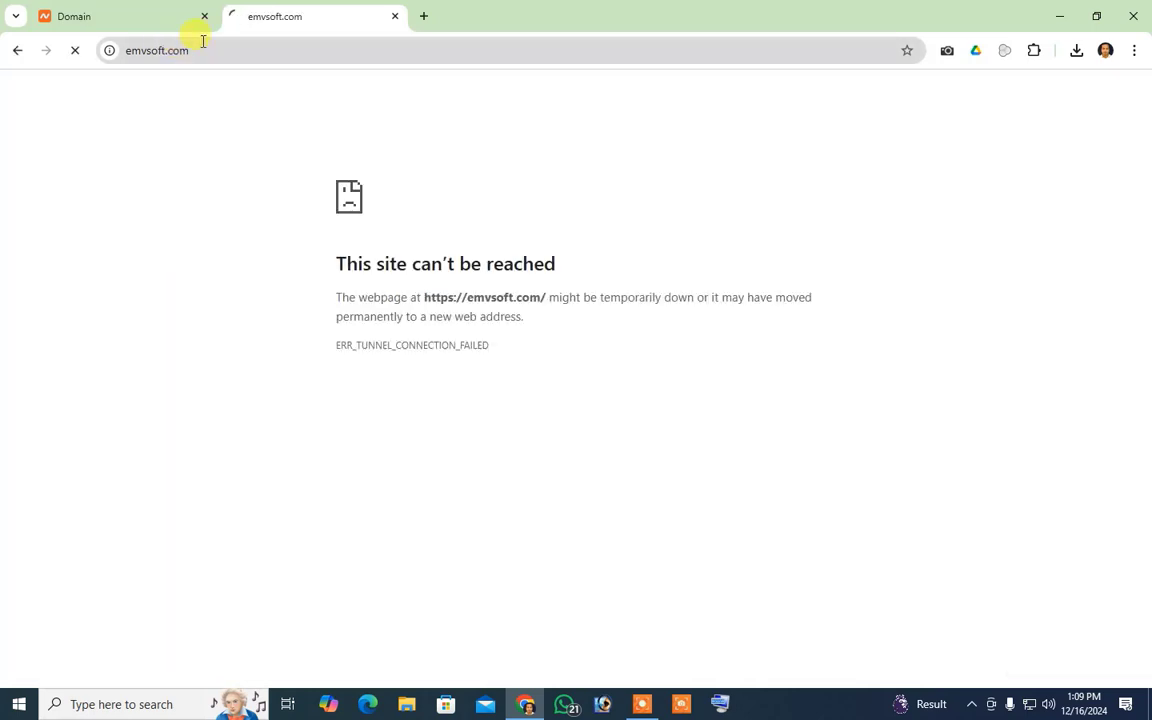
click(428, 20)
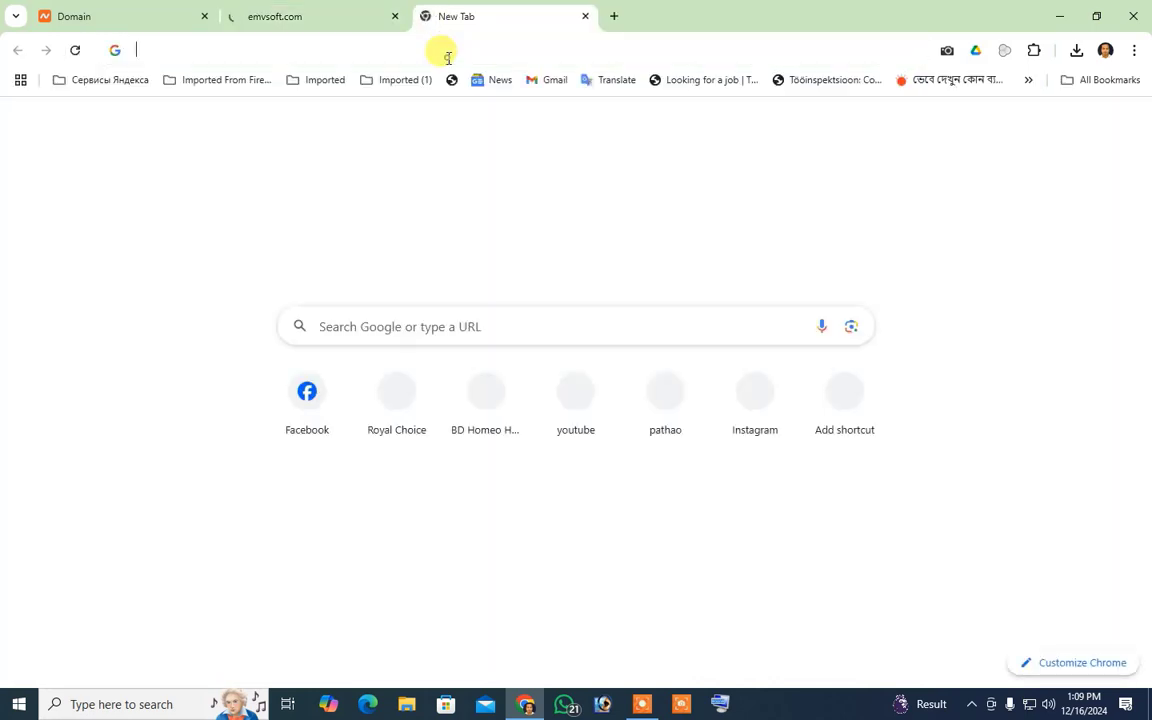
click(442, 52)
text(e)
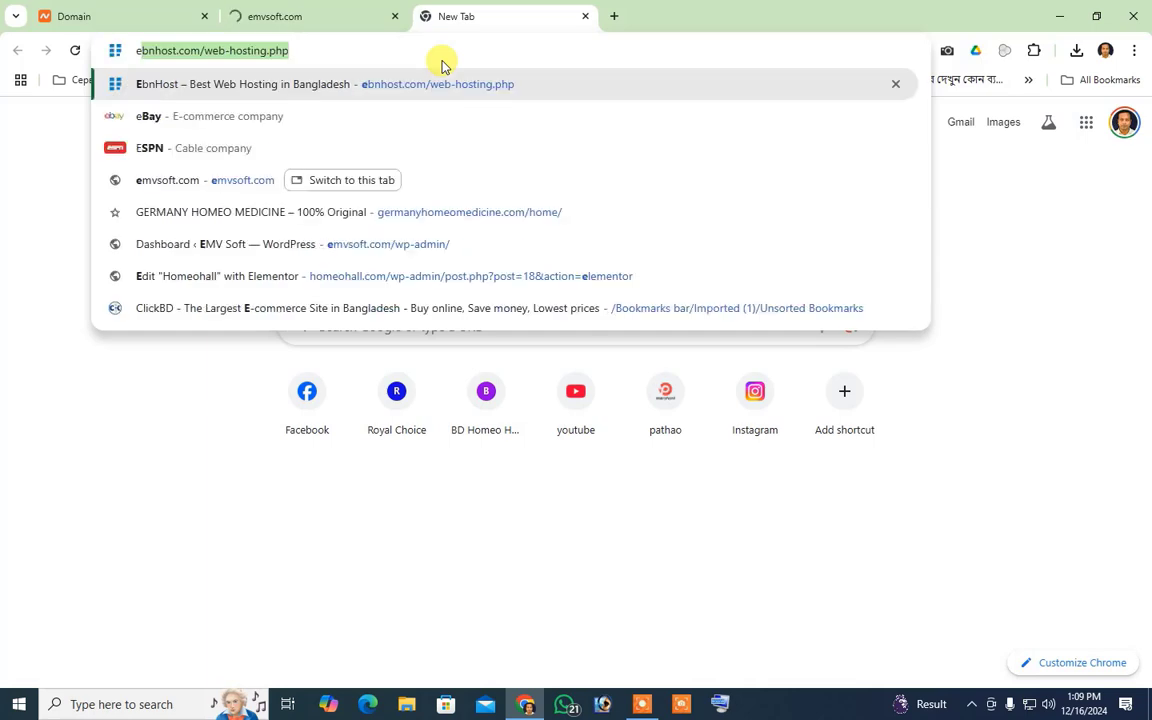
text(vbn)
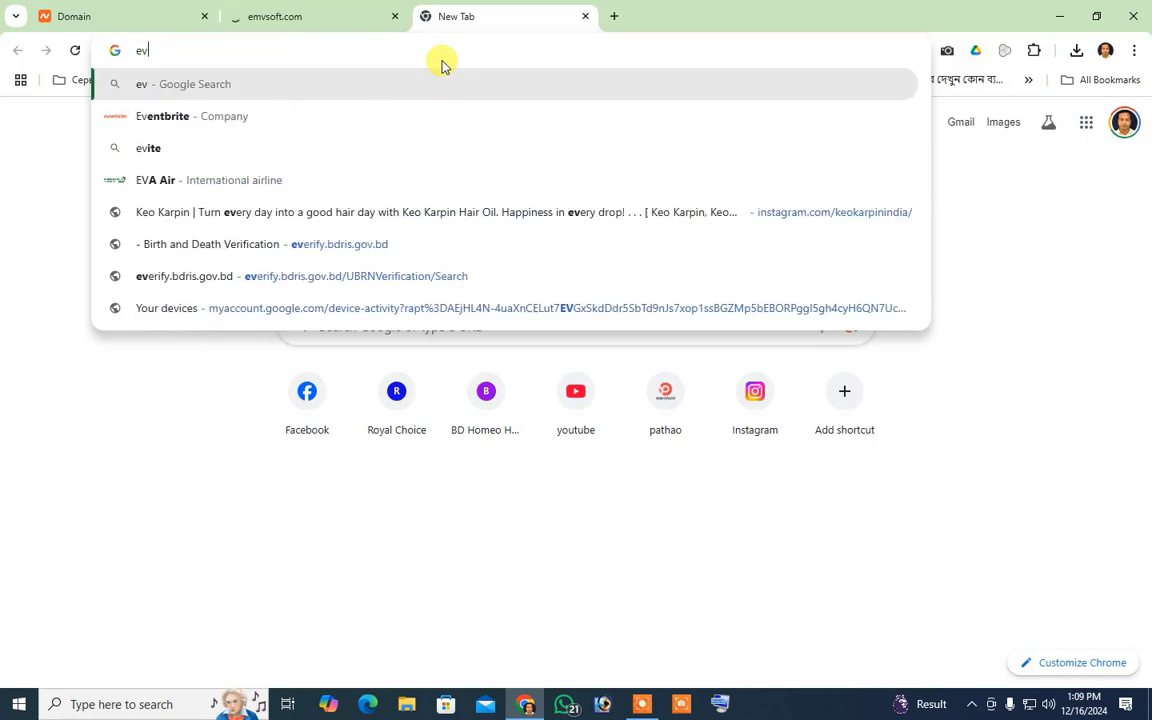
key(BackSpace)
key(BackSpace)
key(BackSpace)
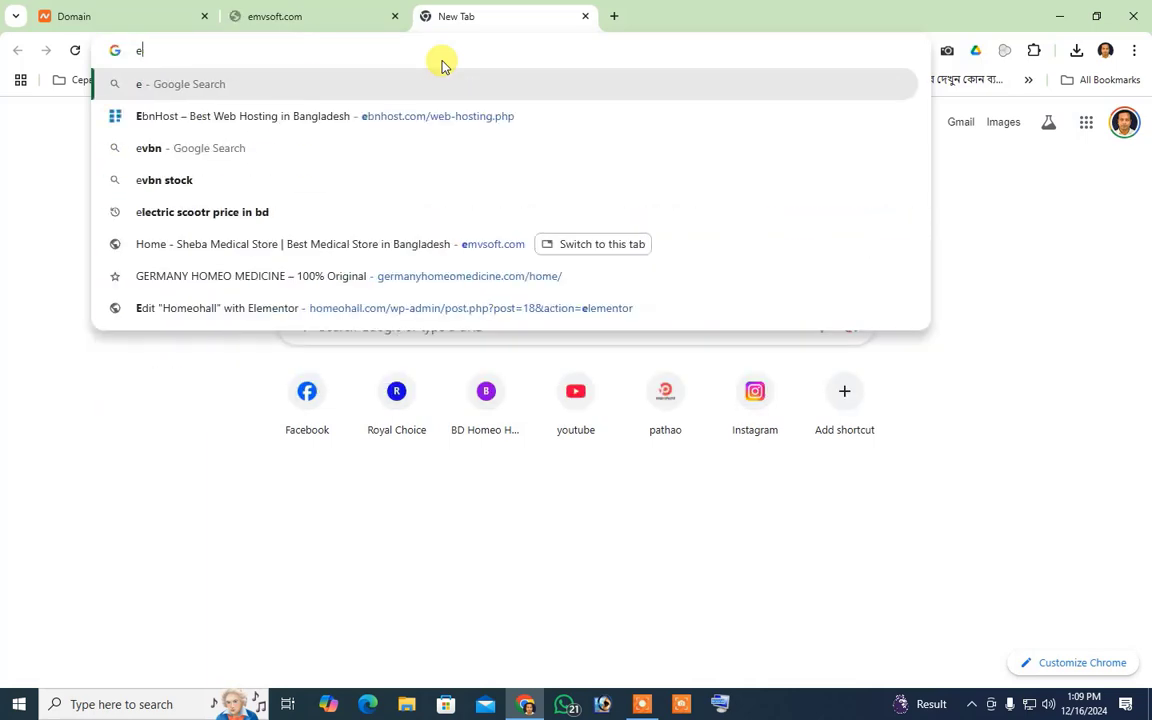
click(192, 118)
click(293, 26)
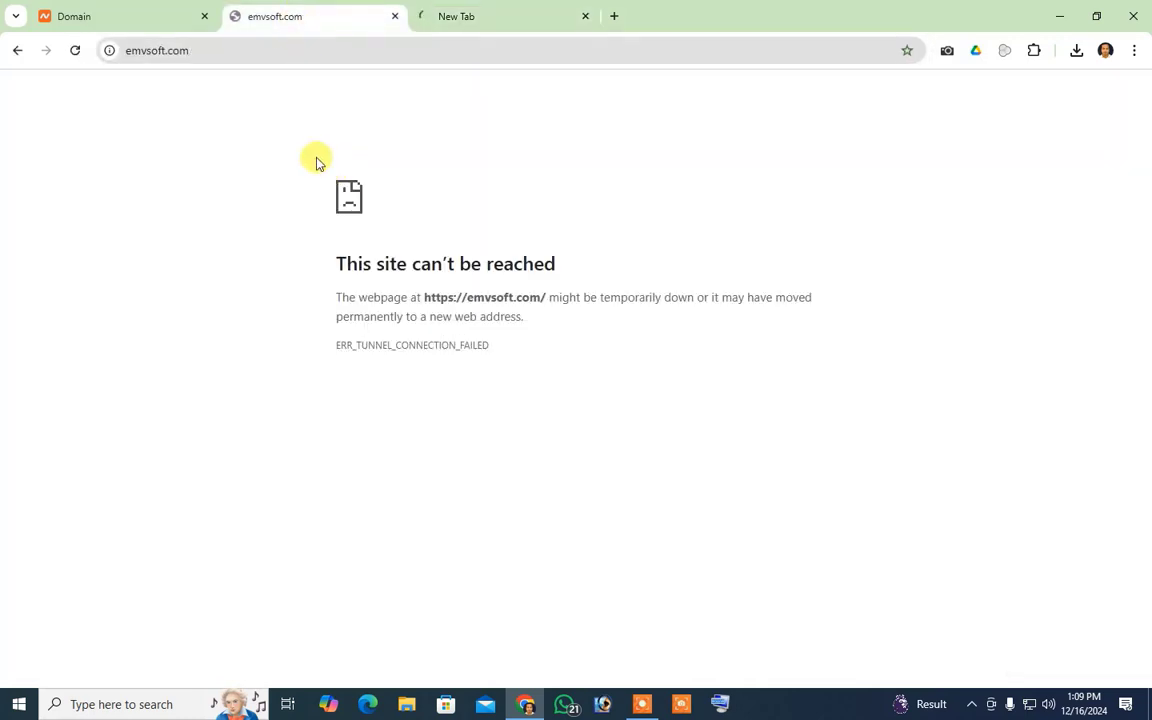
Log in to the EBNHost client area and go to My Services
click(499, 12)
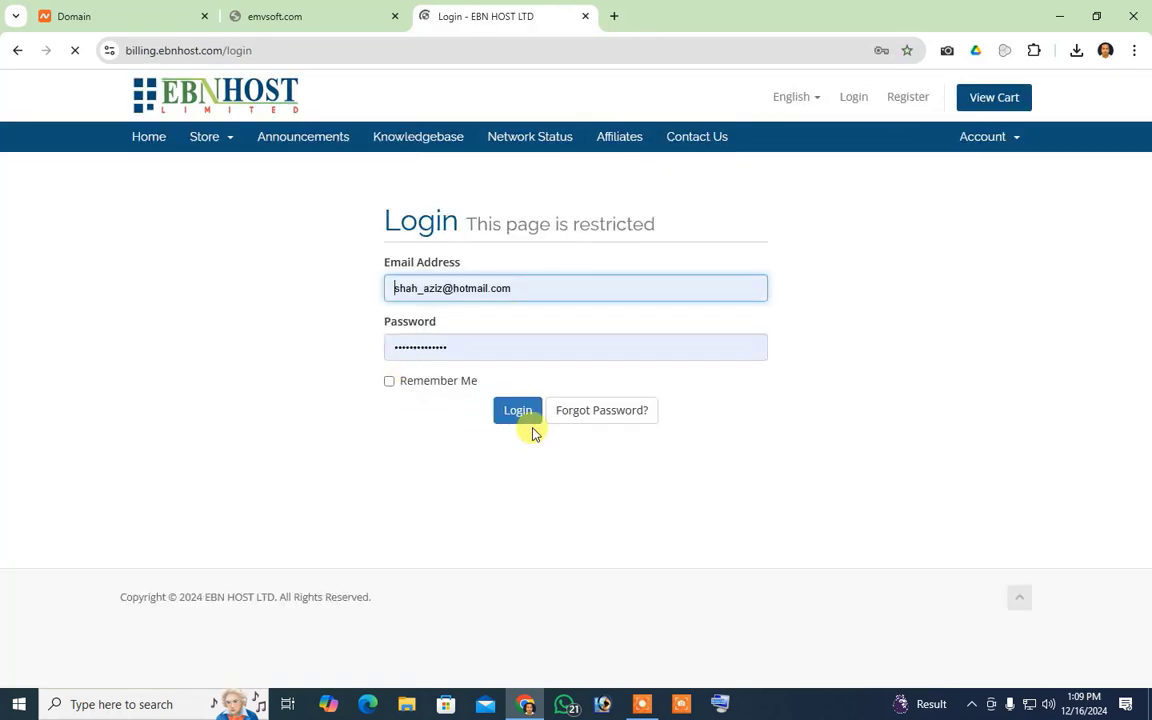
click(510, 413)
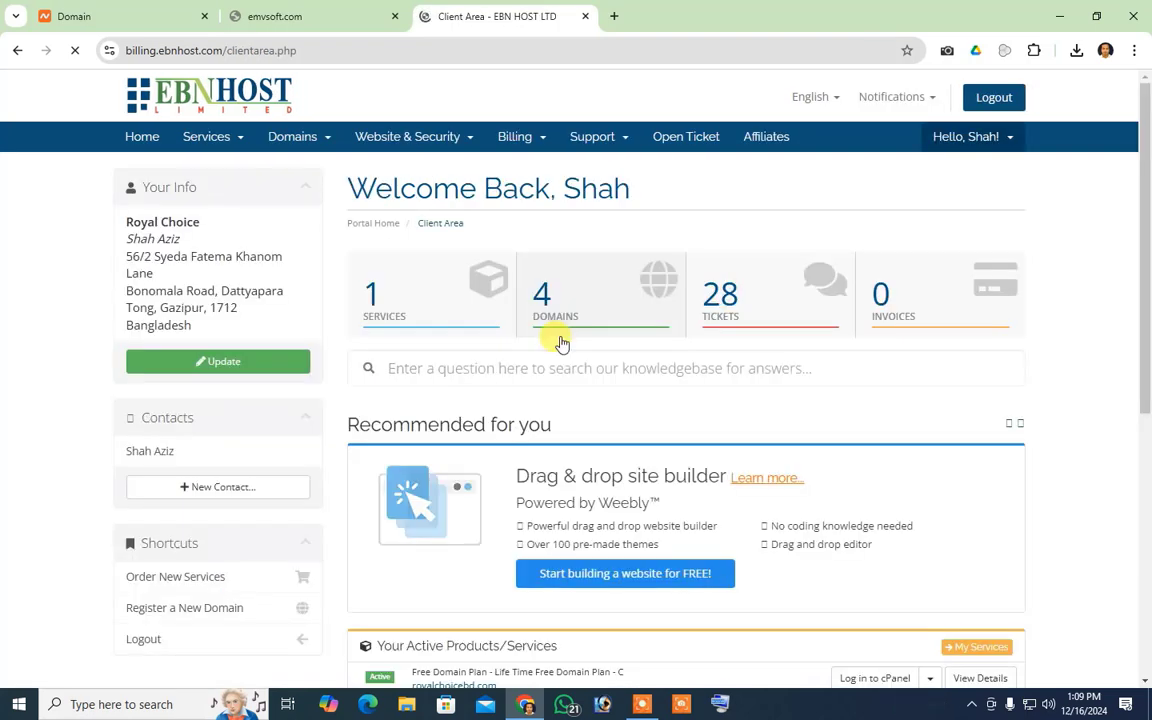
click(230, 147)
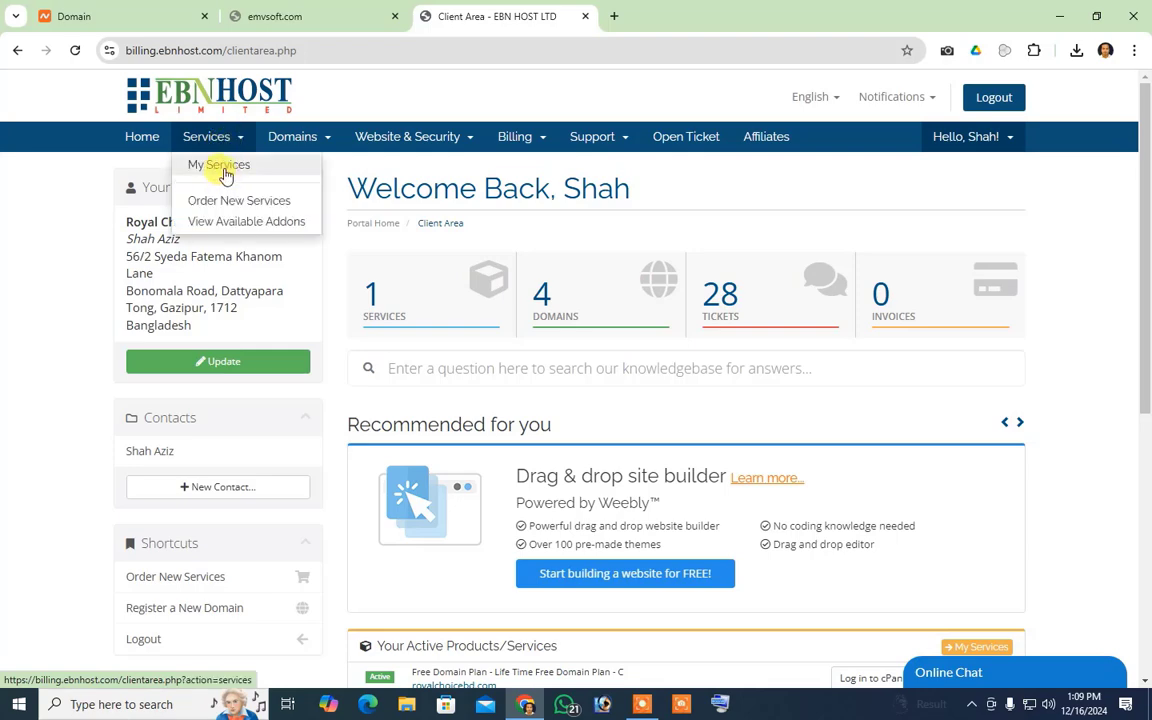
click(224, 168)
Open the Royalchoicebd.com Life Time Free Domain Plan - C details and the site in a new tab
scroll(415, 362, down, 1)
scroll(418, 363, down, 1)
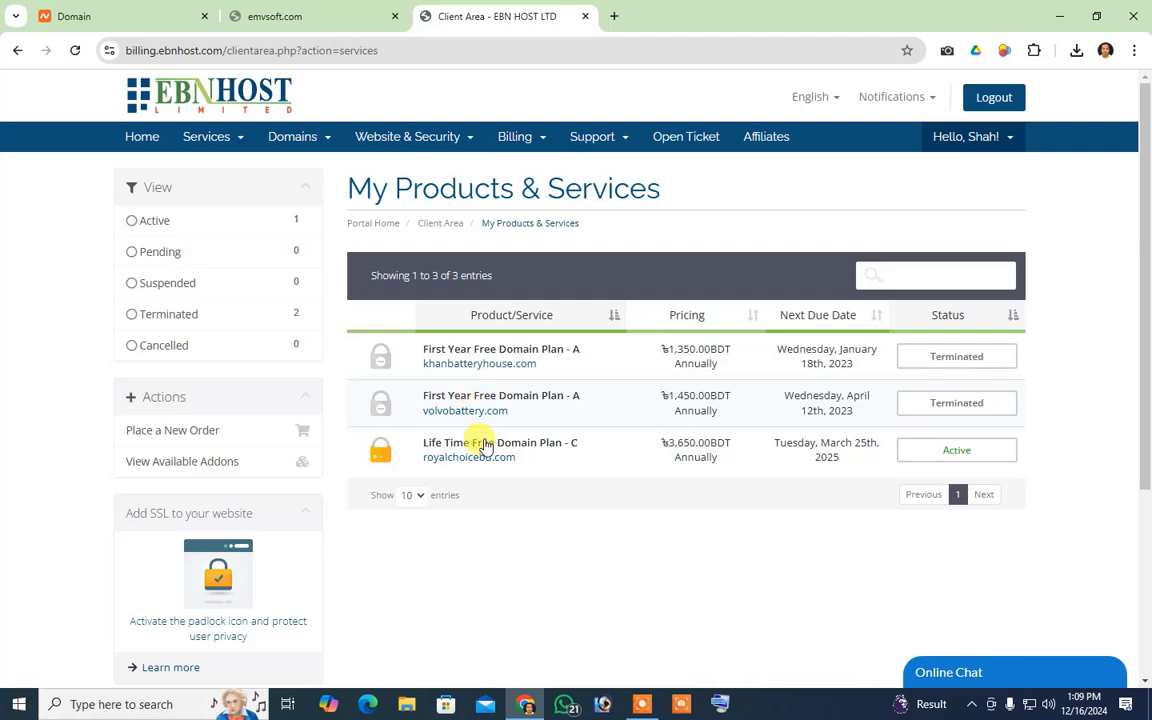
scroll(483, 443, down, 2)
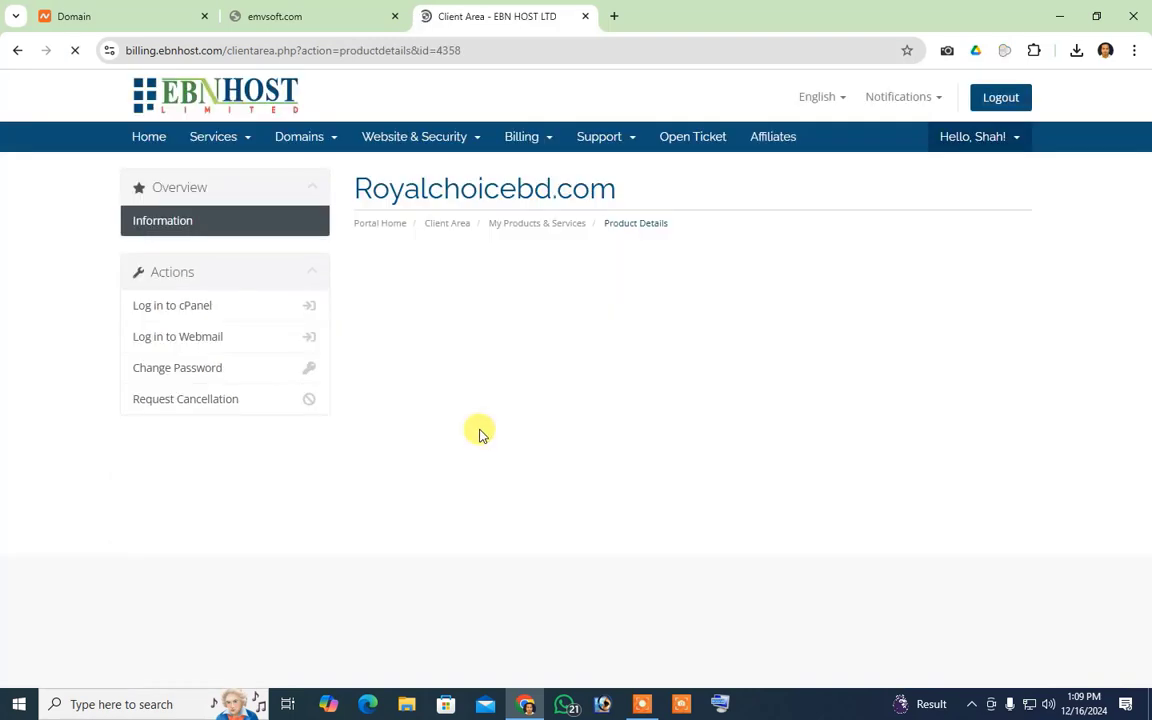
scroll(334, 378, down, 4)
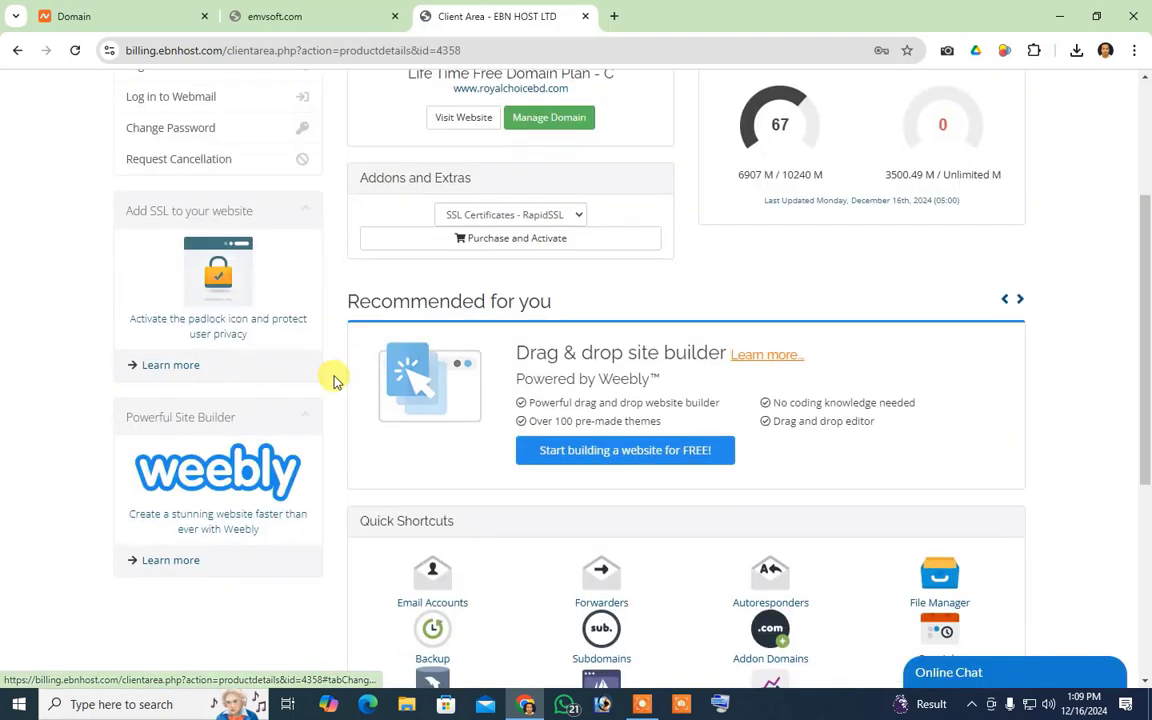
scroll(375, 391, up, 5)
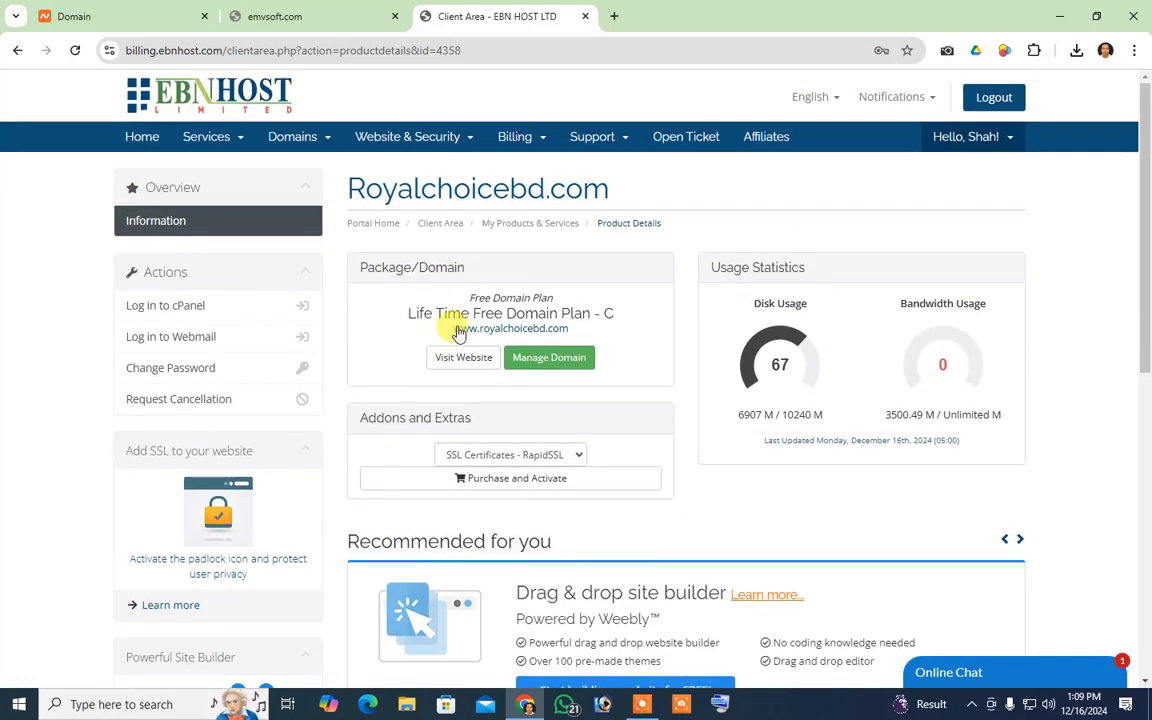
click(477, 333)
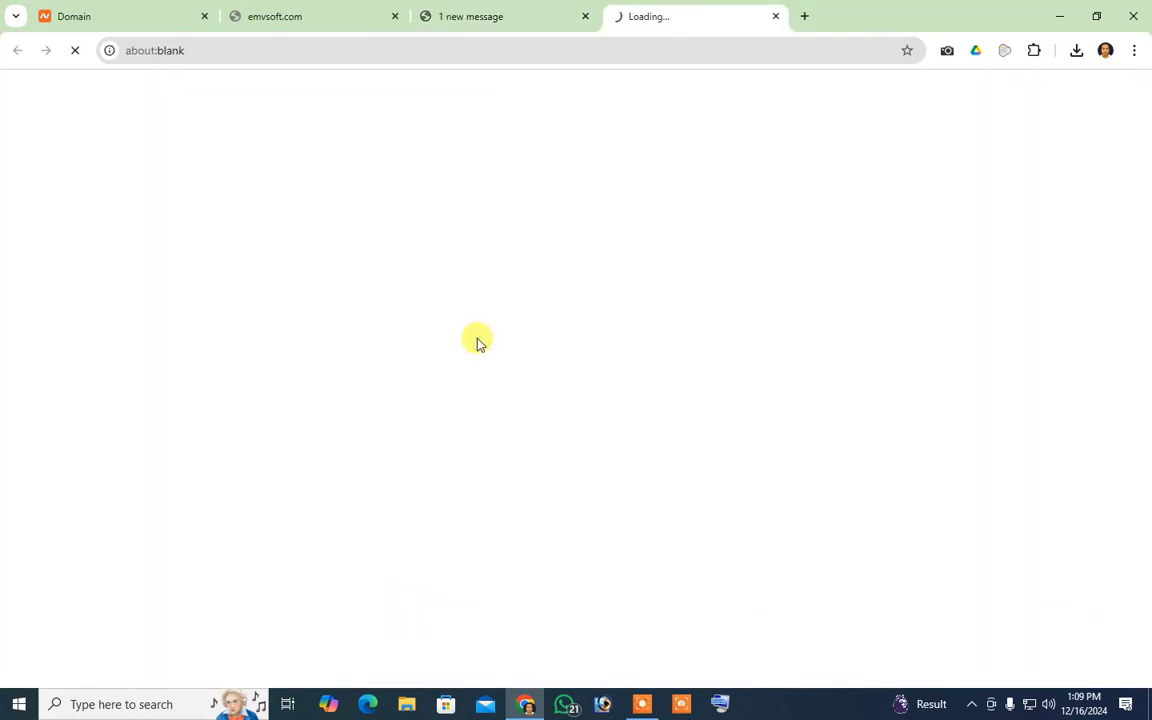
click(512, 8)
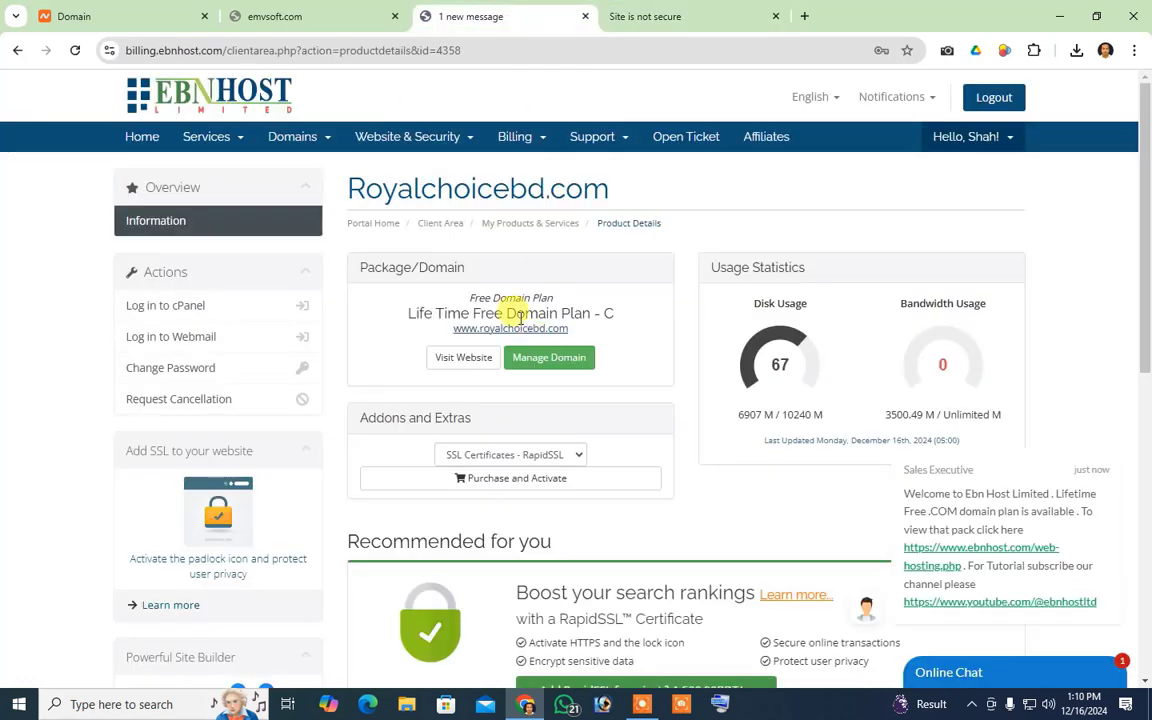
click(316, 144)
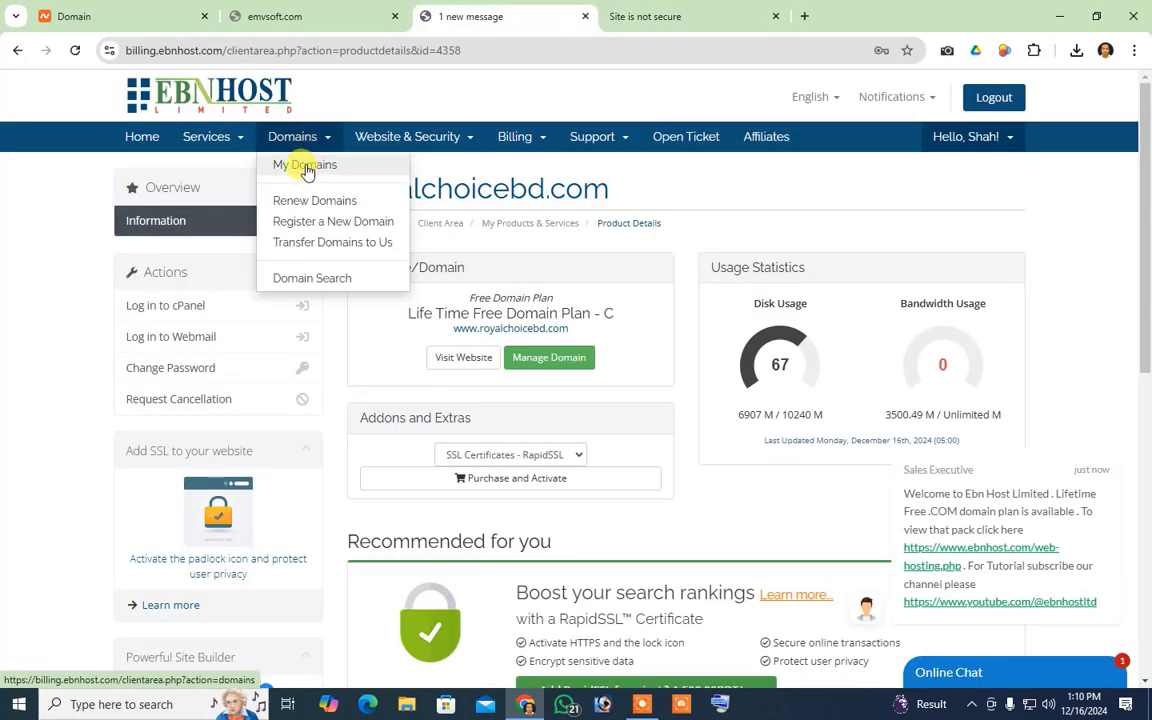
Open royalchoicebd.com's nameserver settings from the My Domains list
click(305, 166)
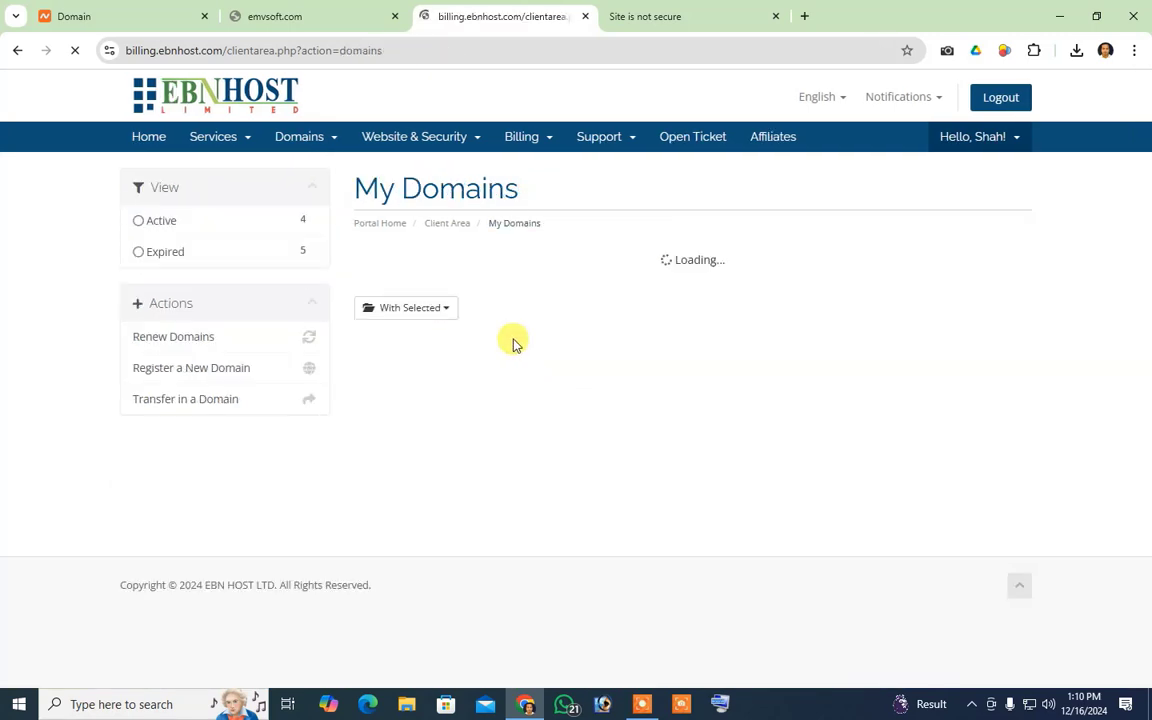
scroll(530, 378, down, 5)
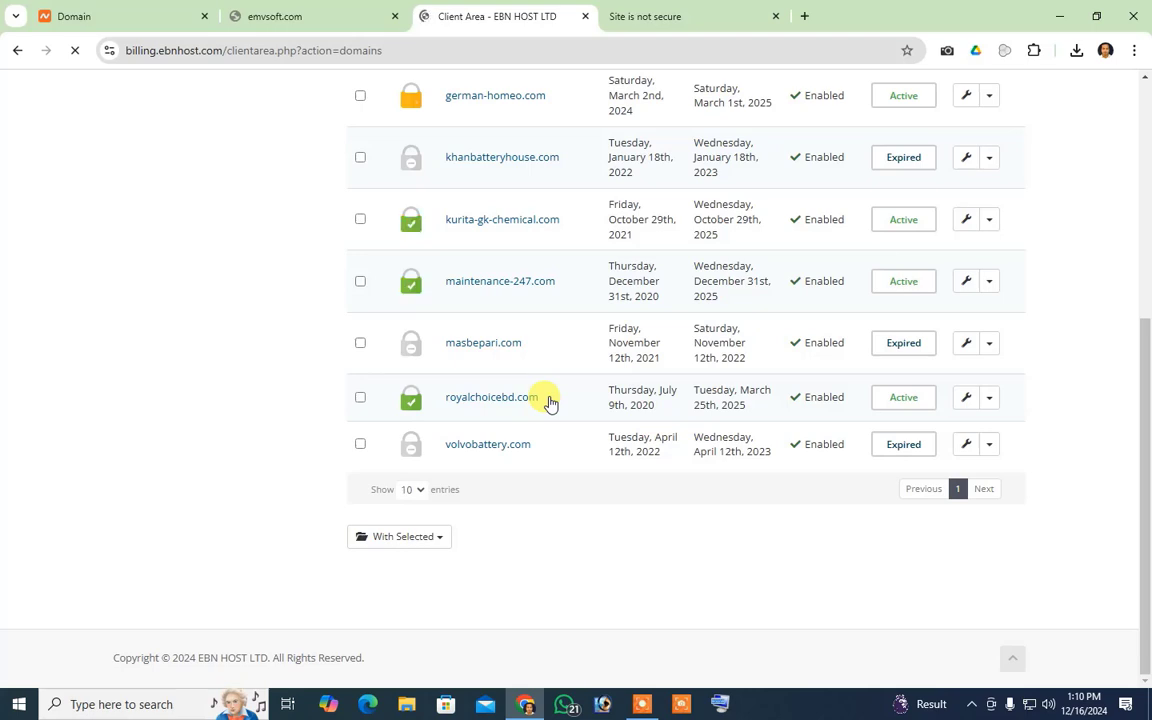
click(492, 397)
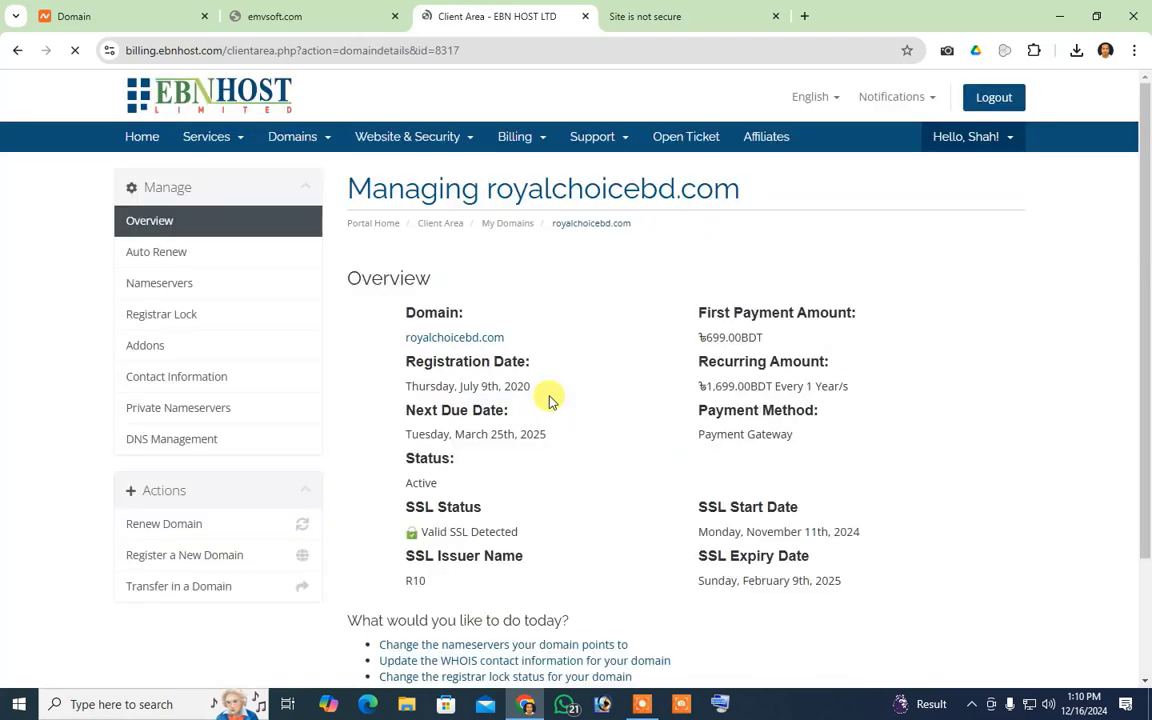
scroll(549, 400, down, 3)
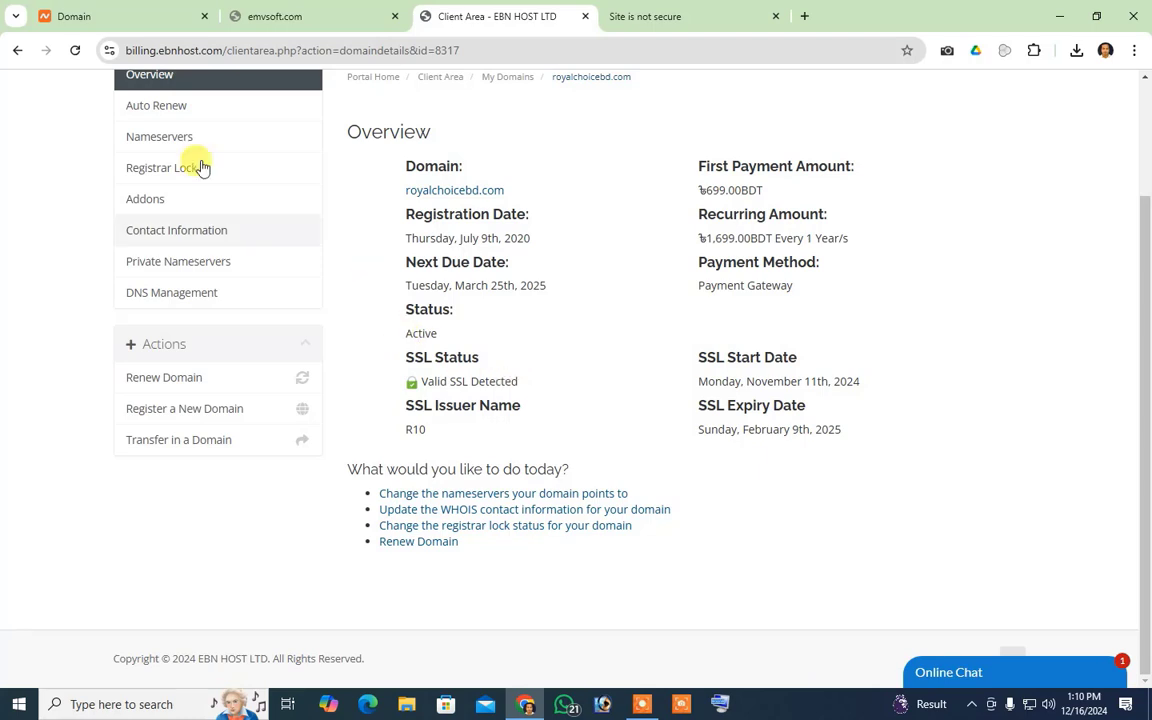
scroll(190, 150, up, 3)
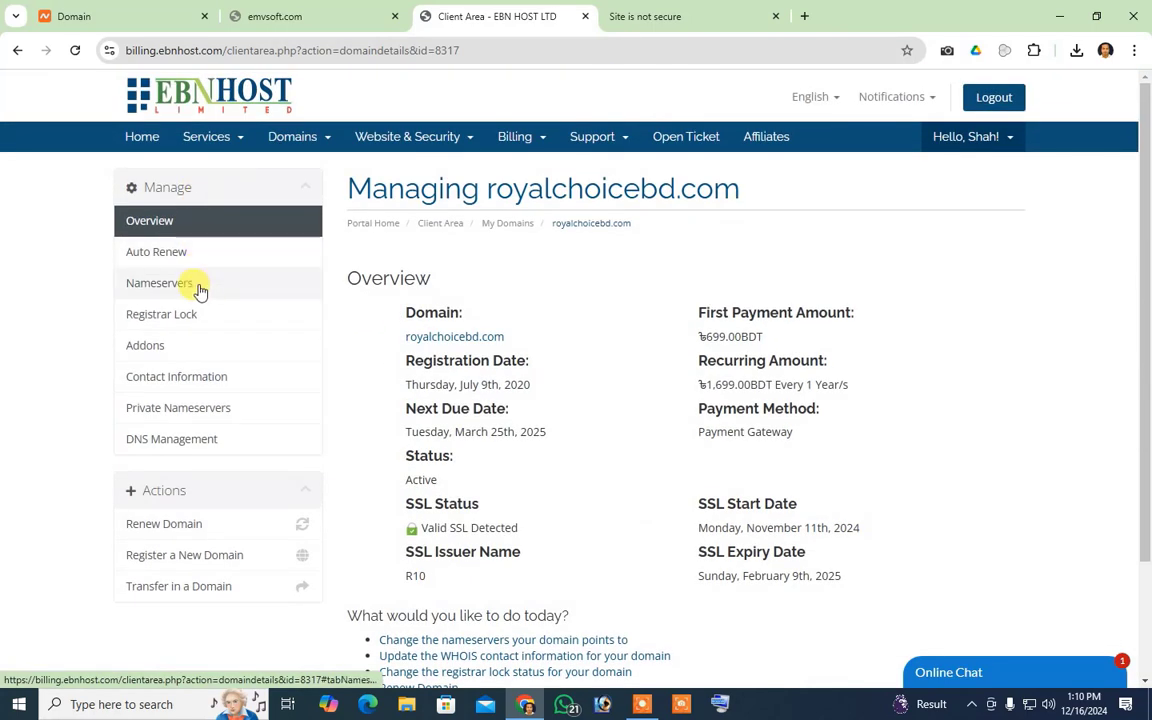
click(200, 286)
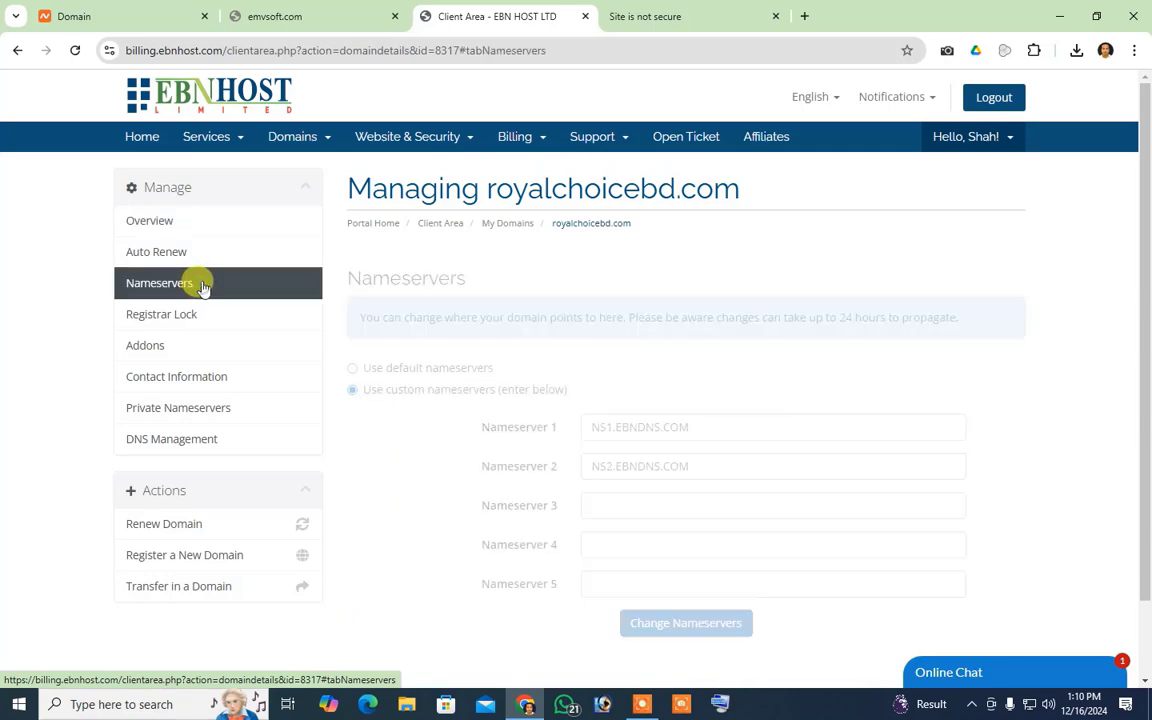
Copy NS1.EBNDNS.COM and return to the Namecheap emvsoft.com tab
scroll(640, 400, down, 2)
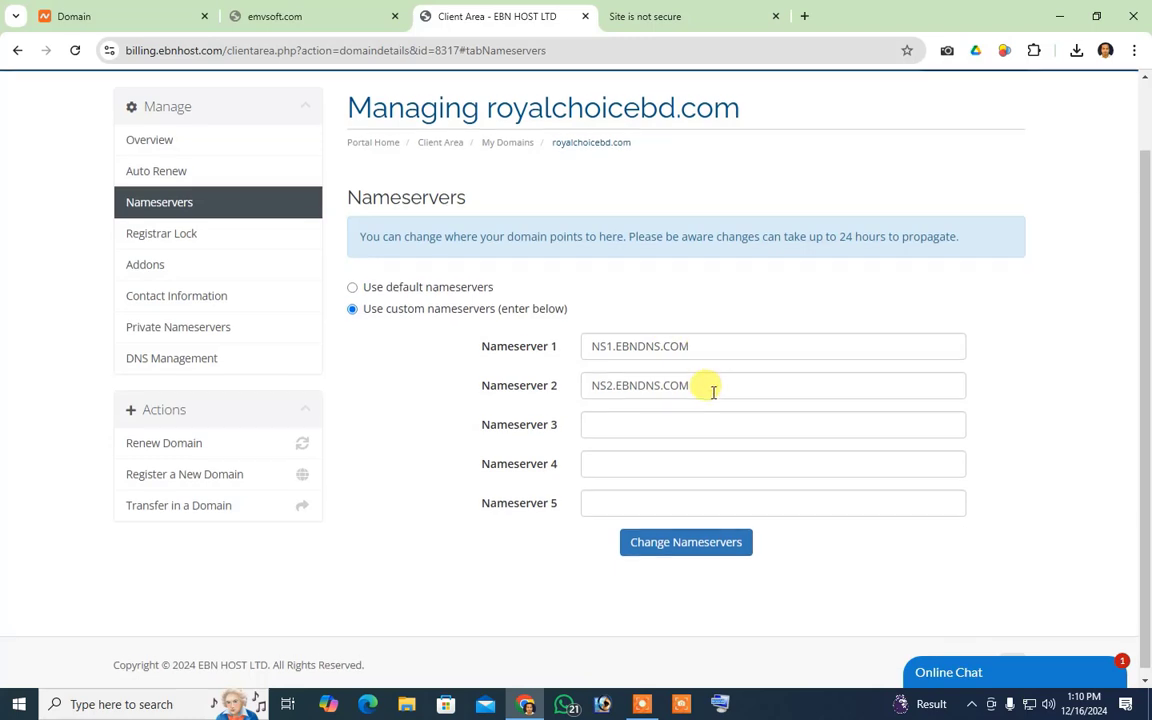
scroll(707, 386, down, 1)
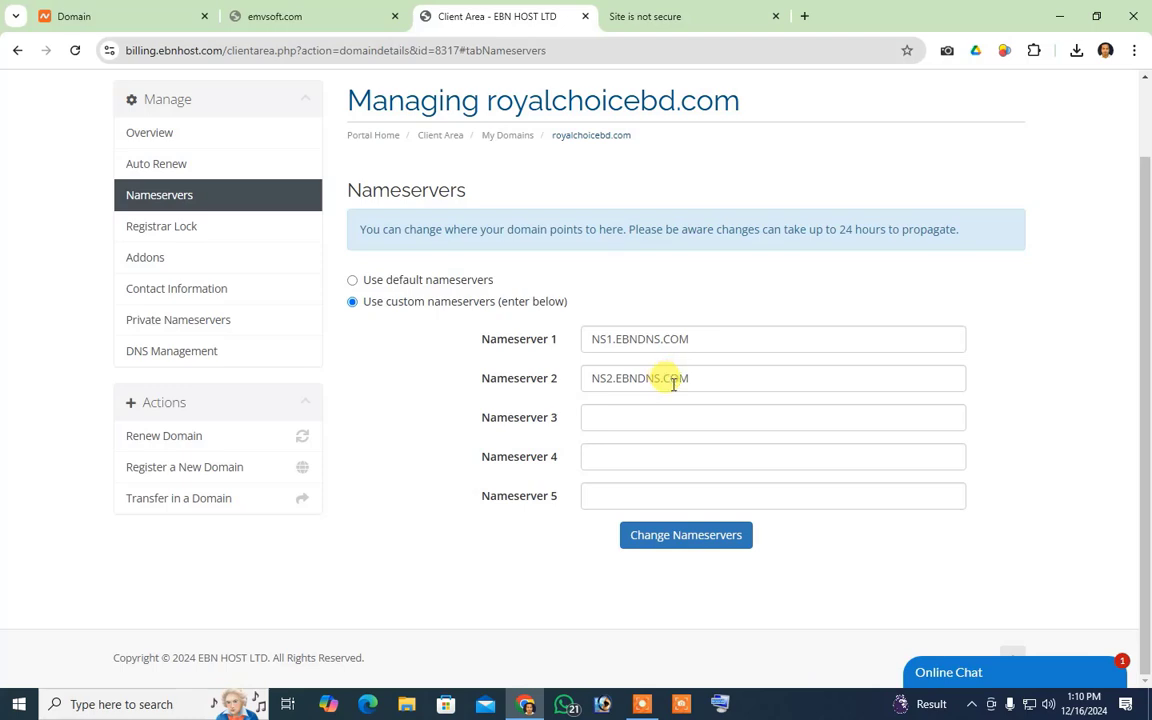
drag(702, 338, 598, 339)
right_click(626, 349)
click(645, 416)
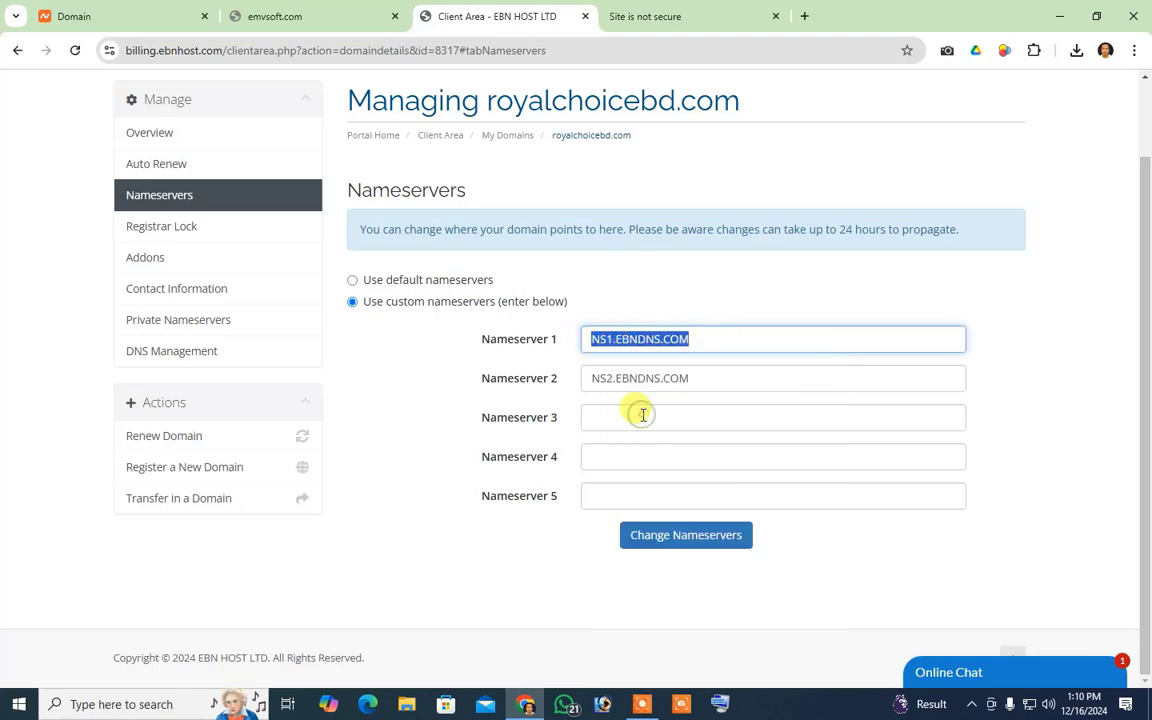
click(129, 12)
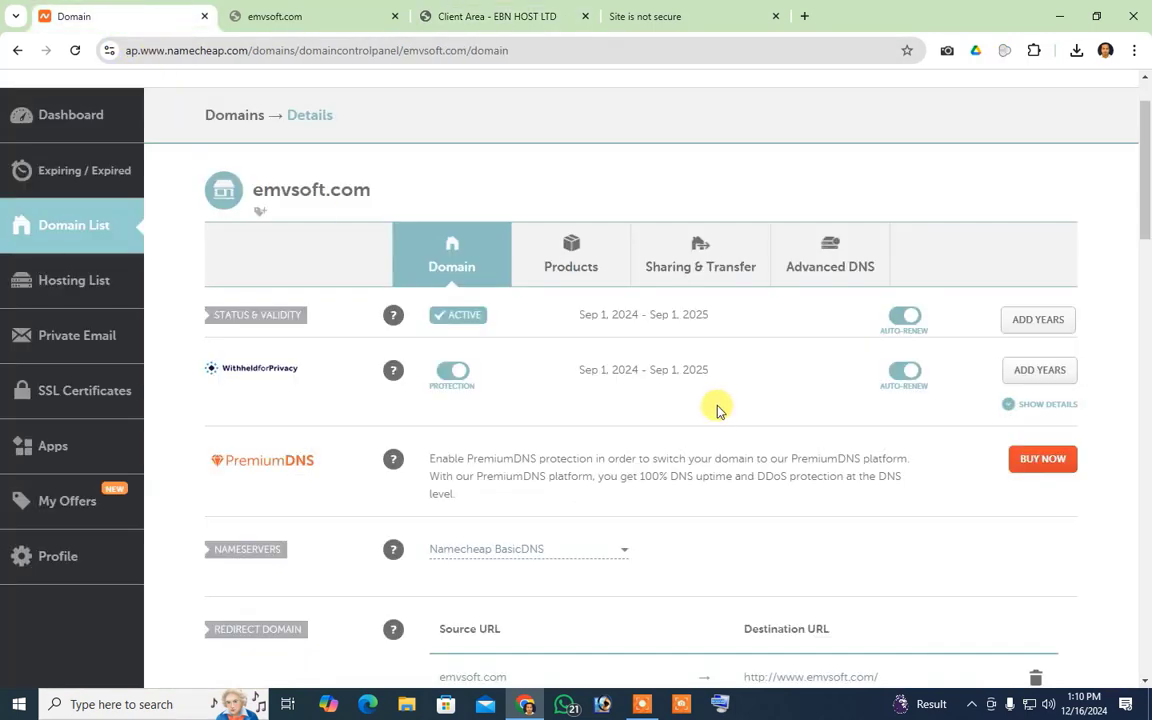
Switch emvsoft.com's nameservers to Custom DNS and paste NS1.EBNDNS.COM as the first entry
scroll(716, 410, down, 1)
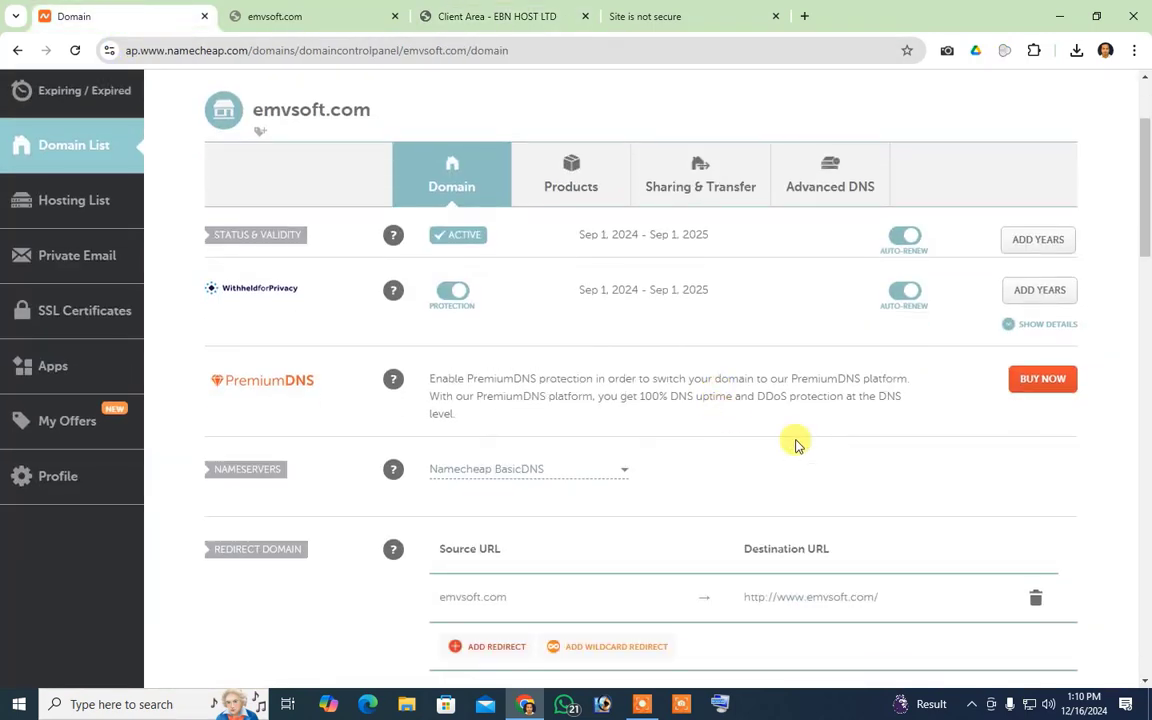
click(609, 472)
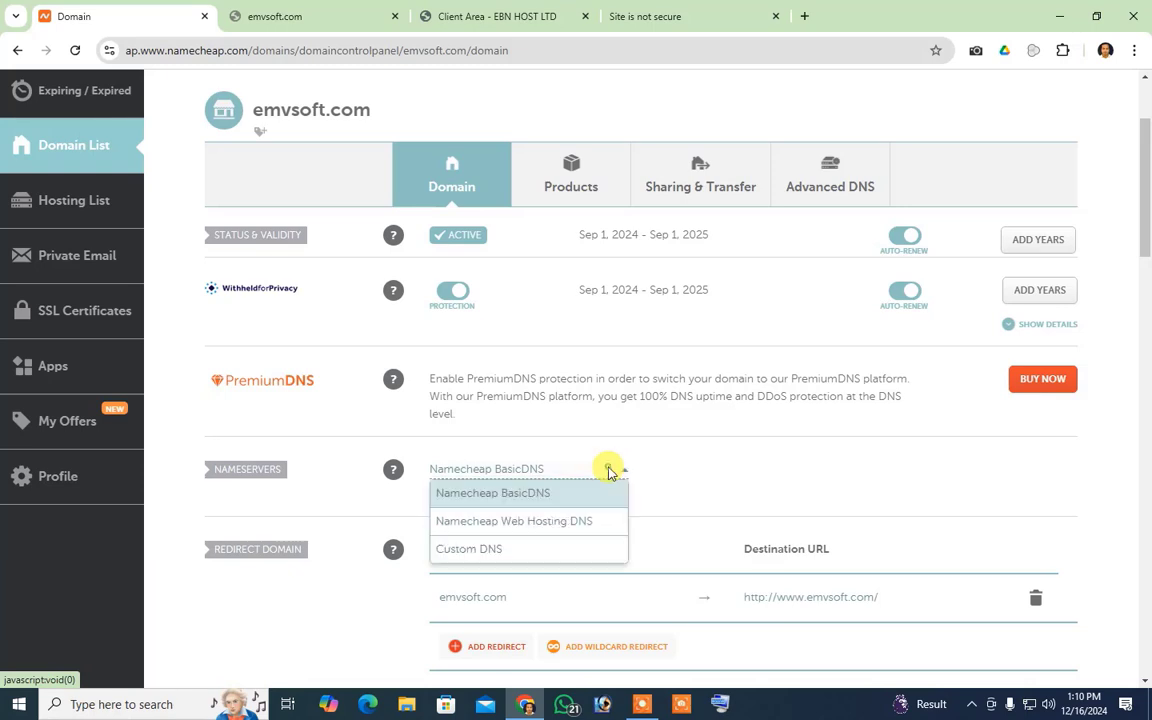
click(572, 549)
scroll(582, 530, down, 2)
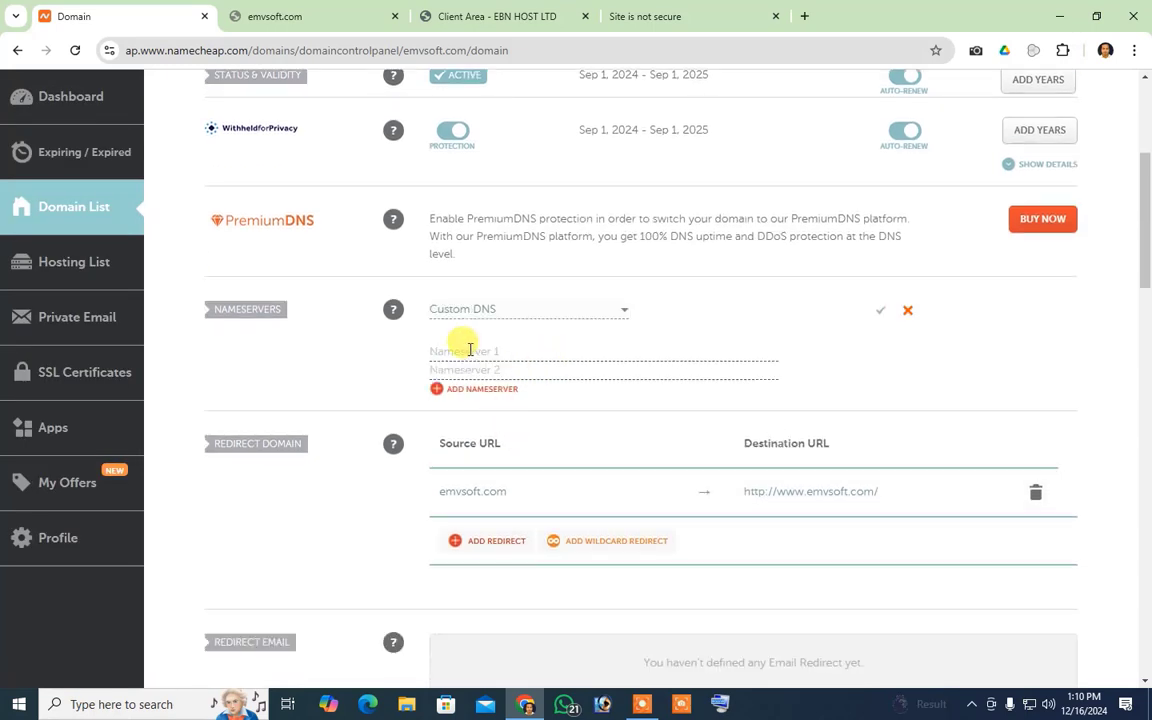
right_click(470, 349)
click(506, 172)
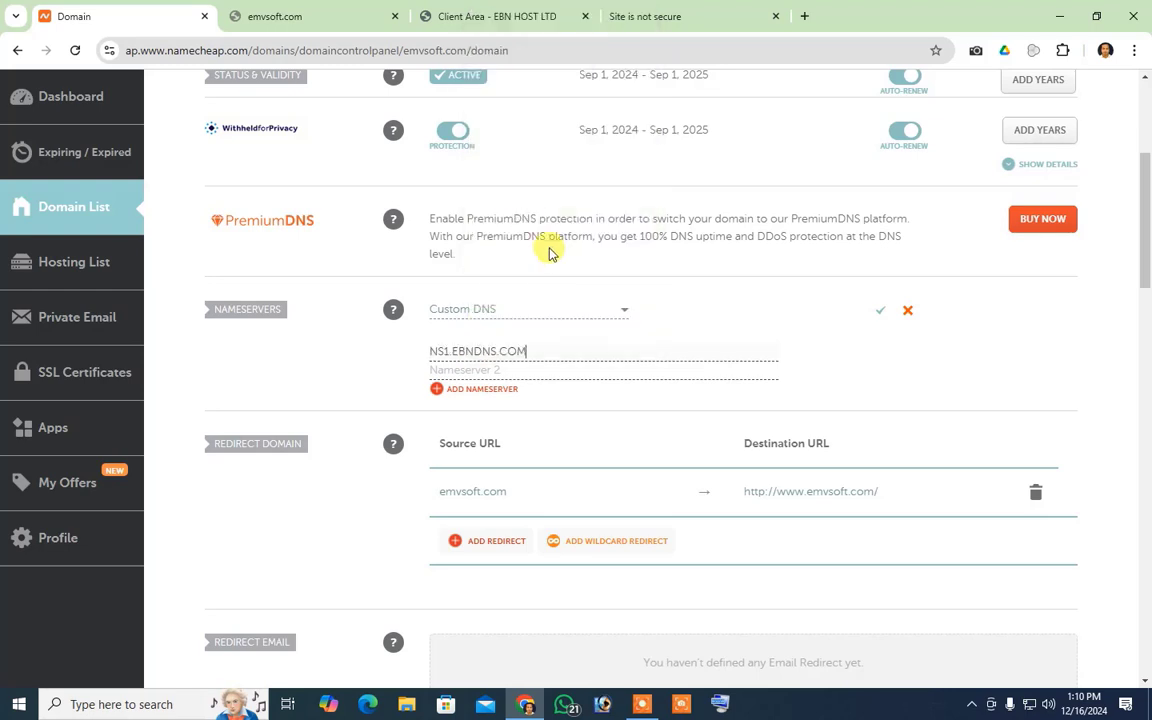
Copy NS2.EBNDNS.COM from EBNHost and paste it as the second nameserver
click(612, 12)
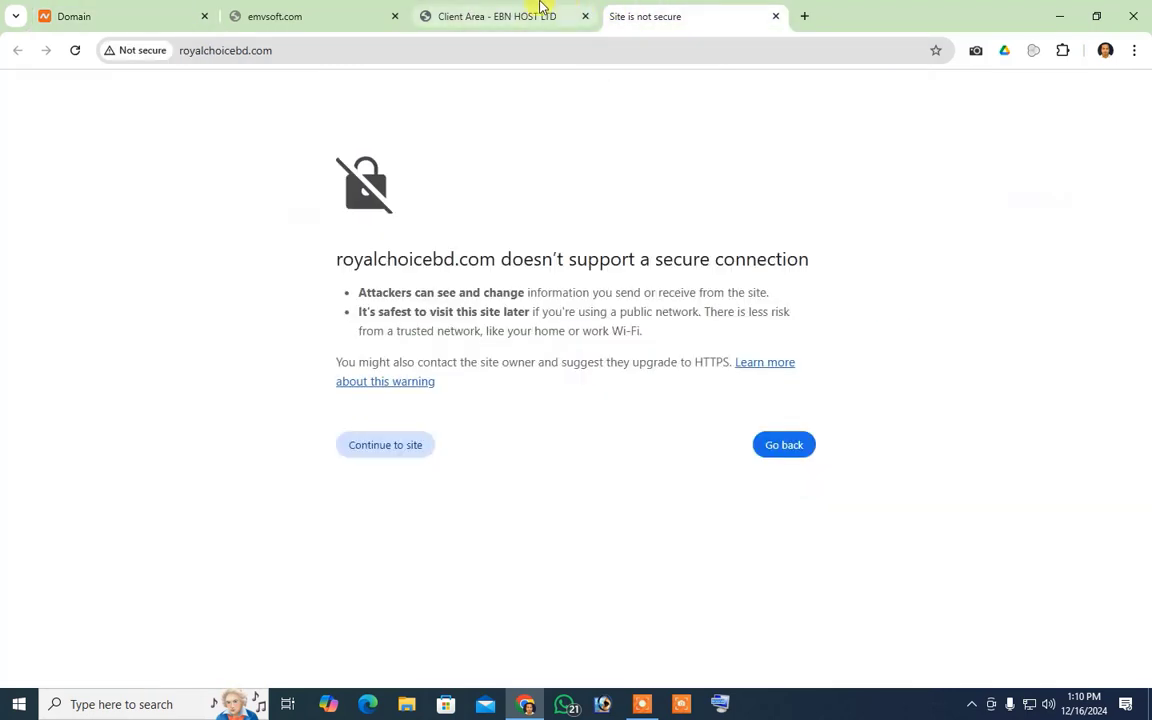
click(540, 8)
drag(699, 378, 580, 378)
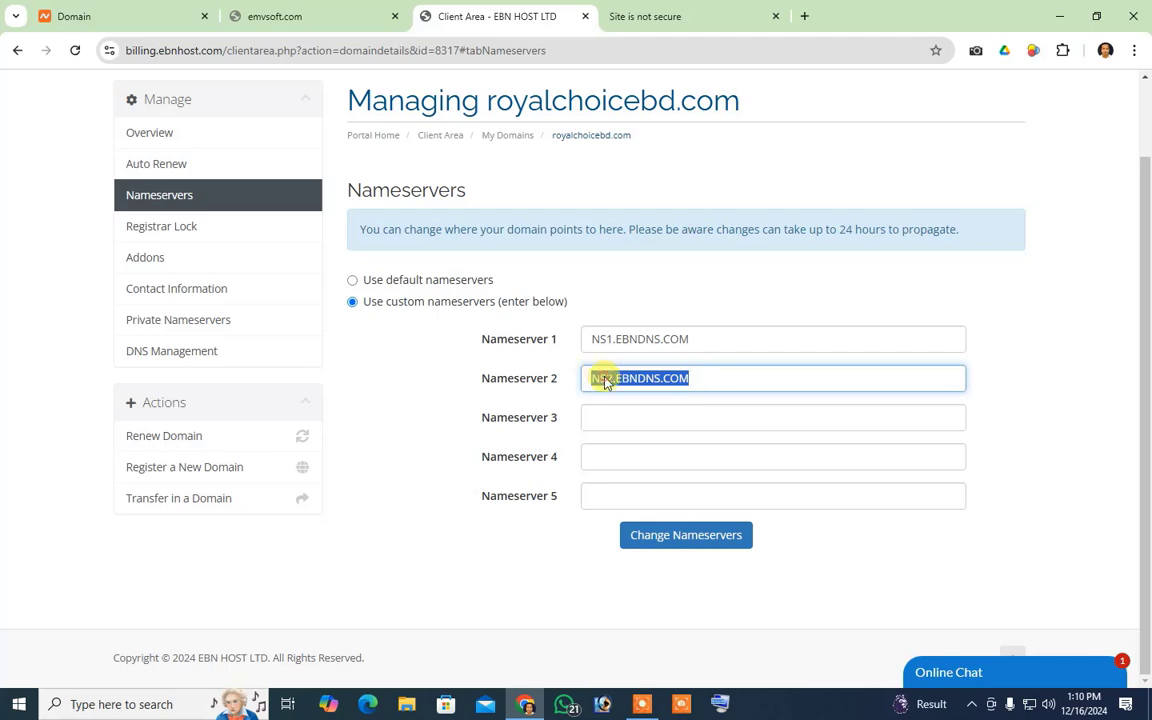
right_click(605, 383)
click(635, 80)
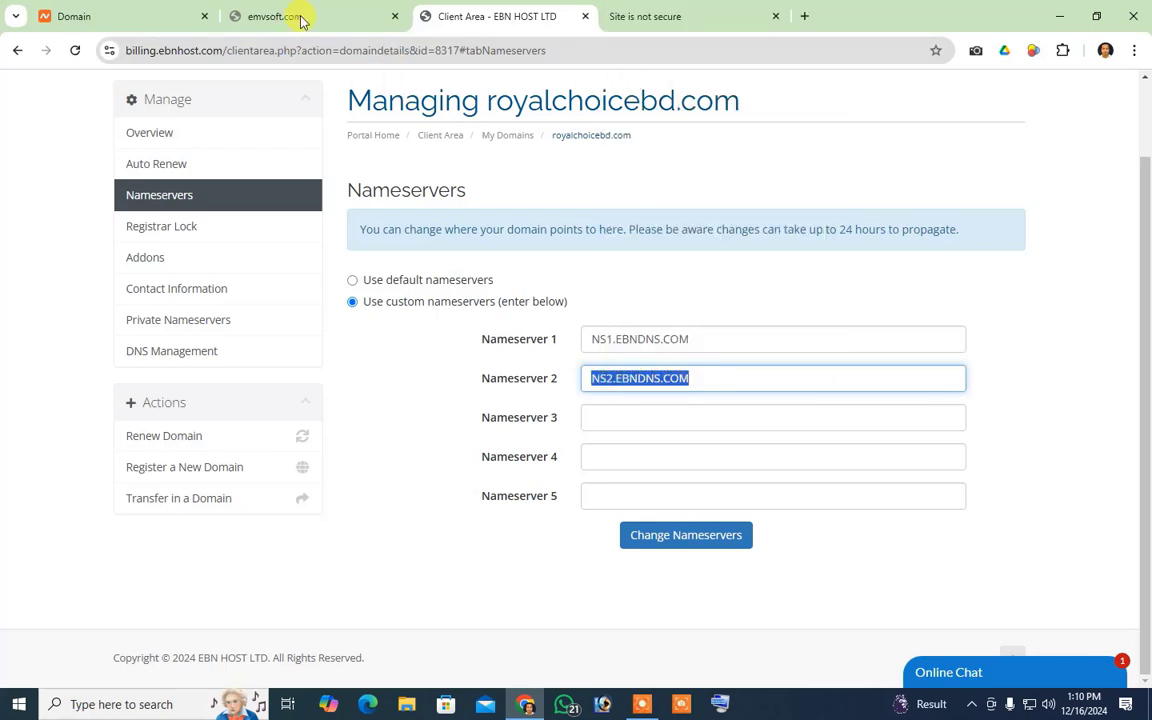
click(121, 10)
right_click(450, 369)
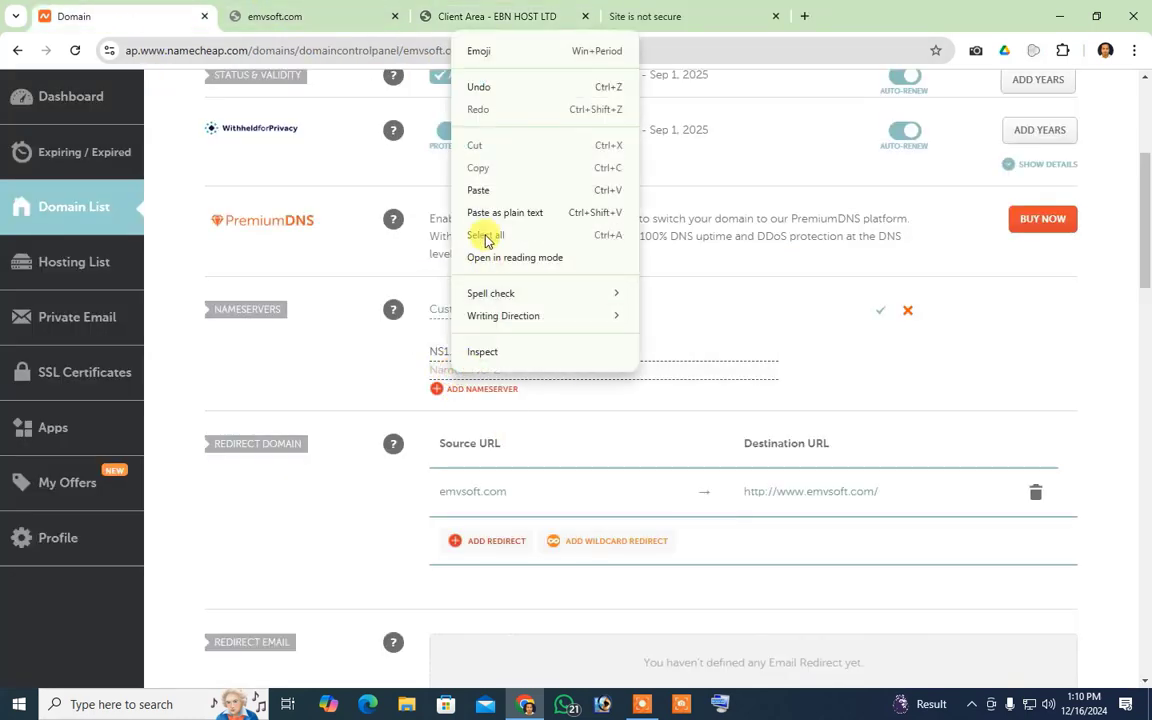
click(478, 190)
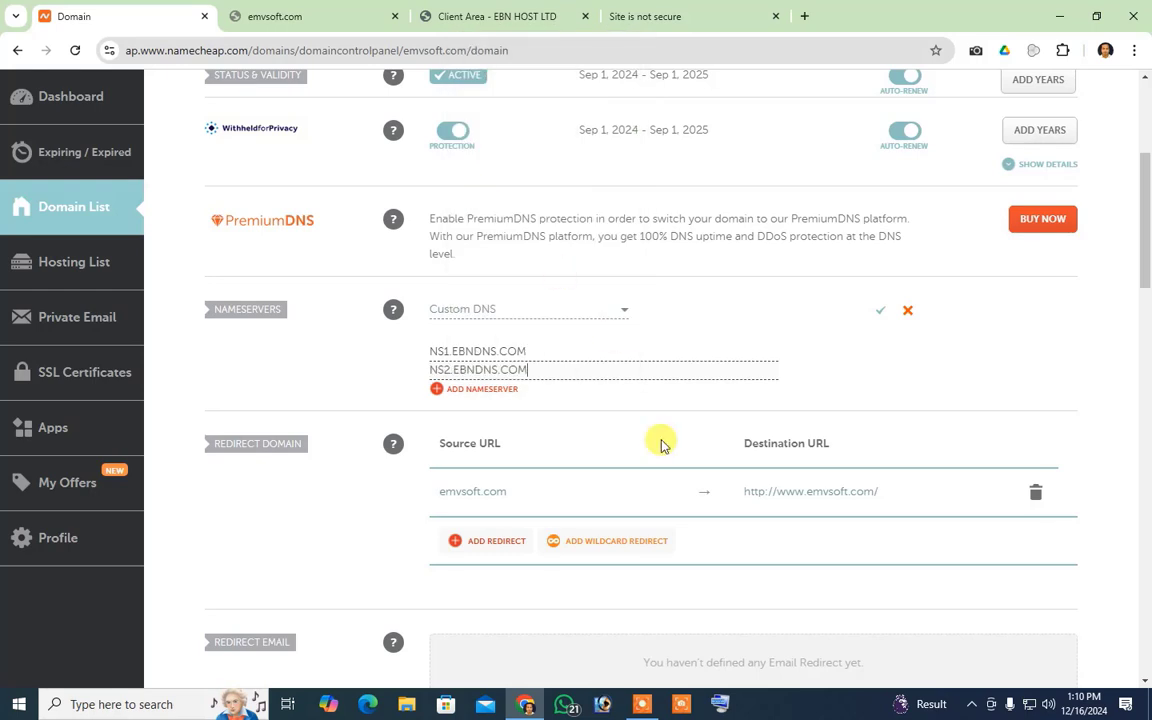
Save the custom nameservers, bringing up the 48-hour propagation notice
click(883, 313)
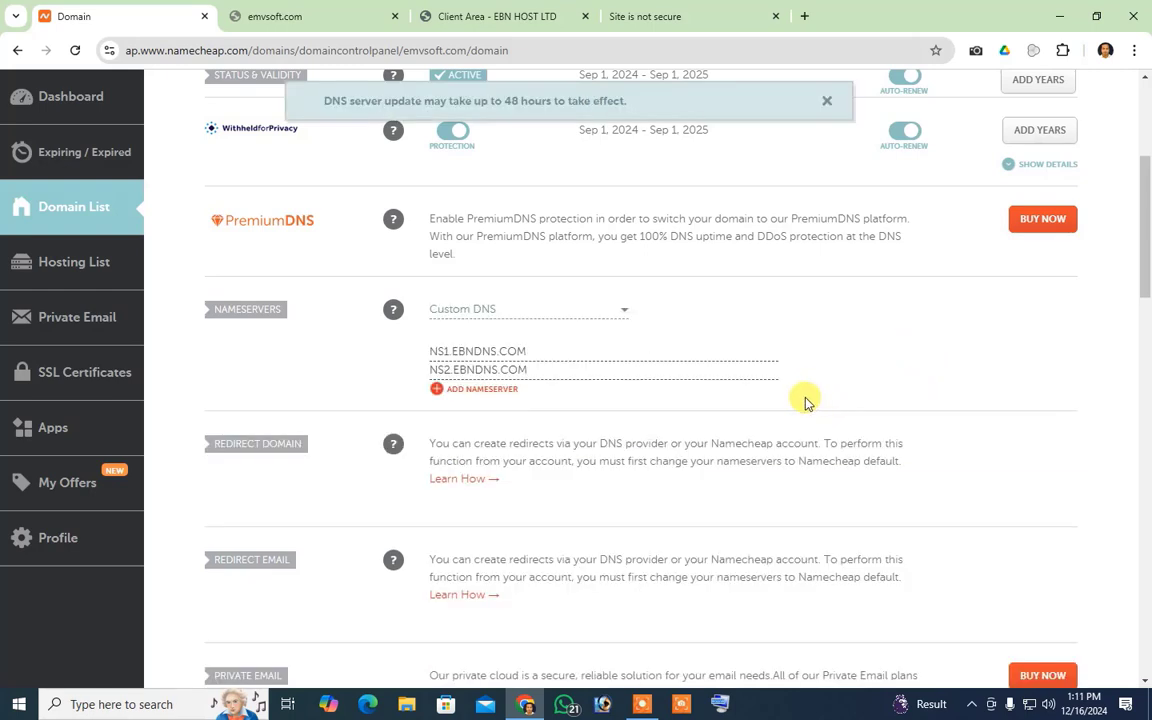
scroll(742, 397, up, 2)
scroll(705, 365, up, 1)
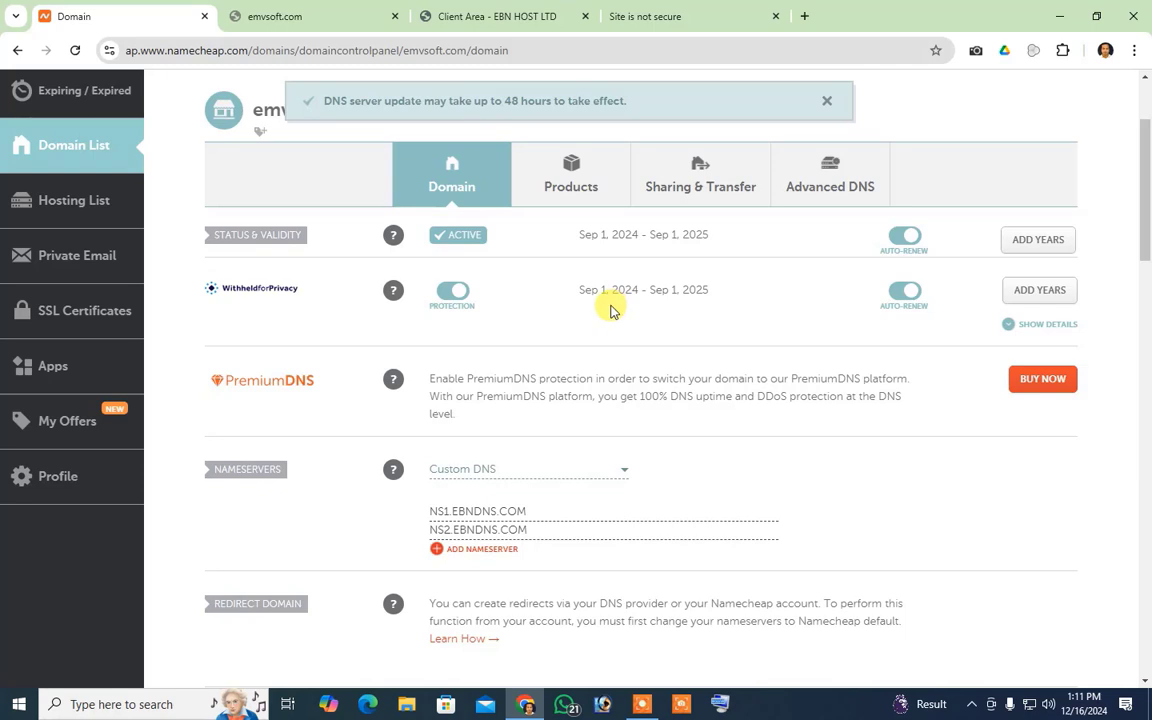
Reload emvsoft.com to check it, then close the EBN HOST client area tab
click(288, 14)
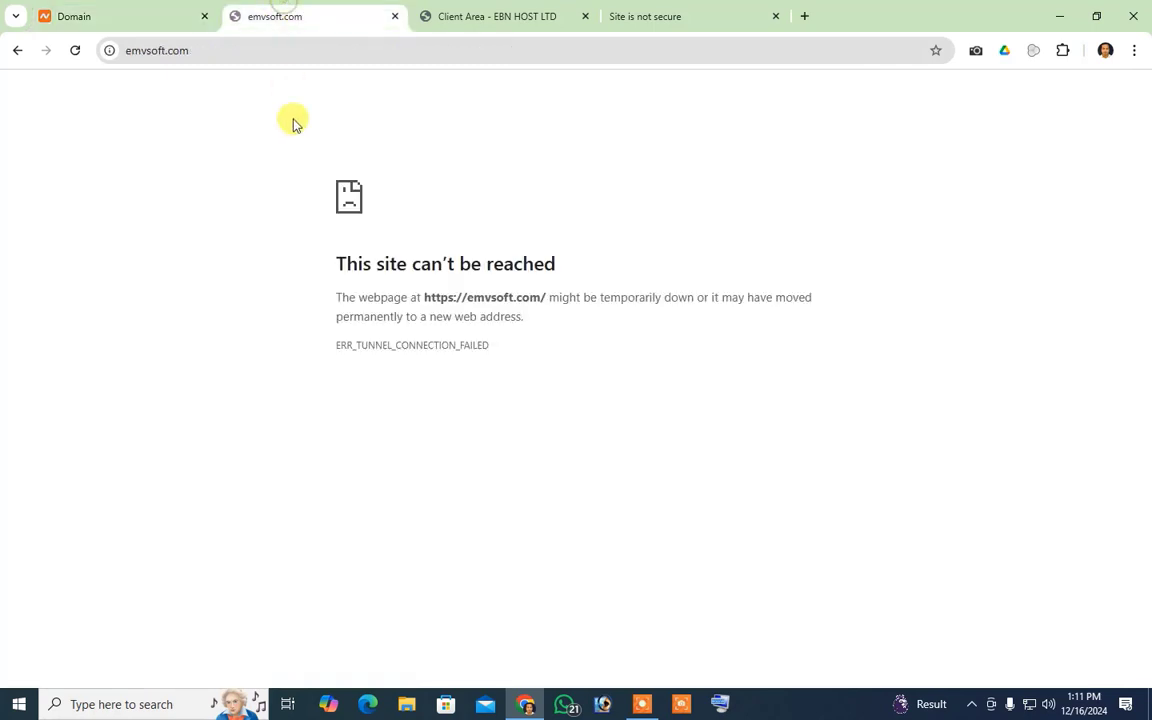
click(77, 52)
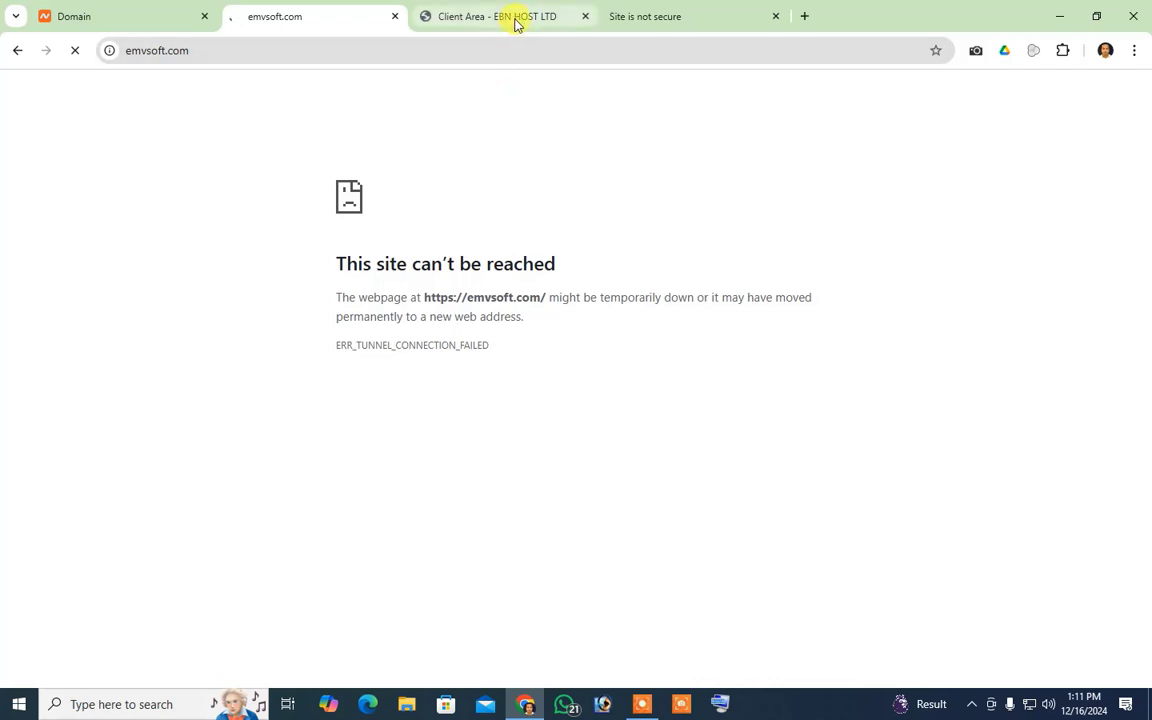
click(185, 12)
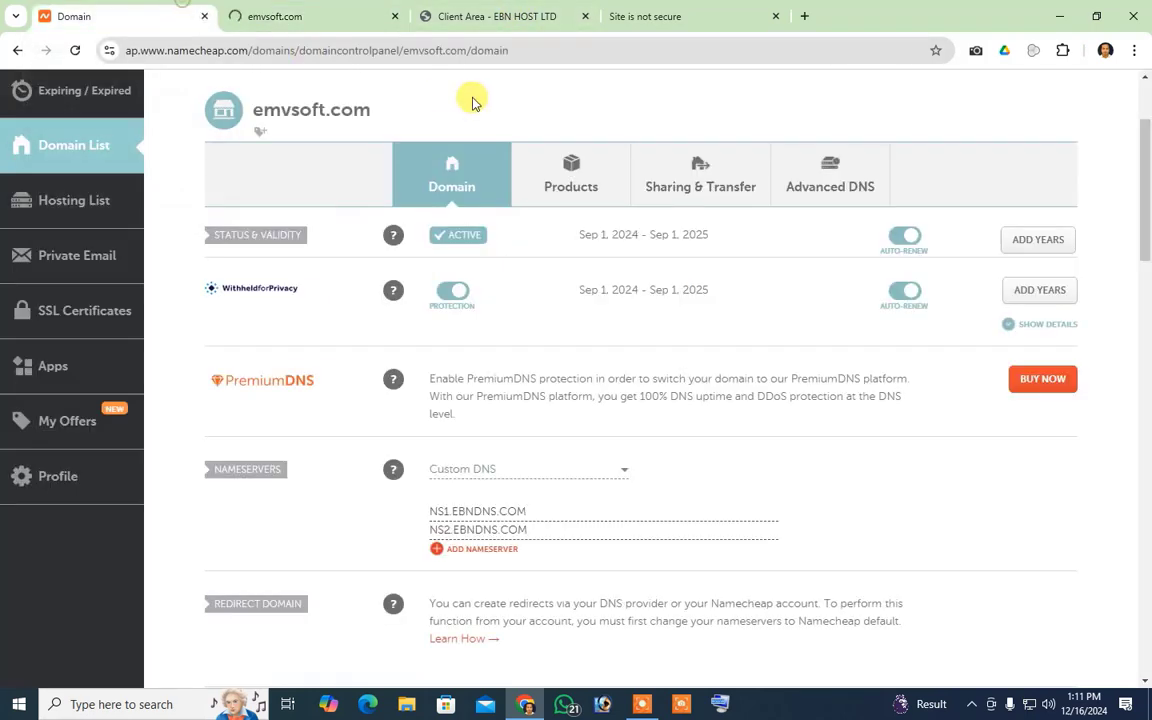
click(522, 12)
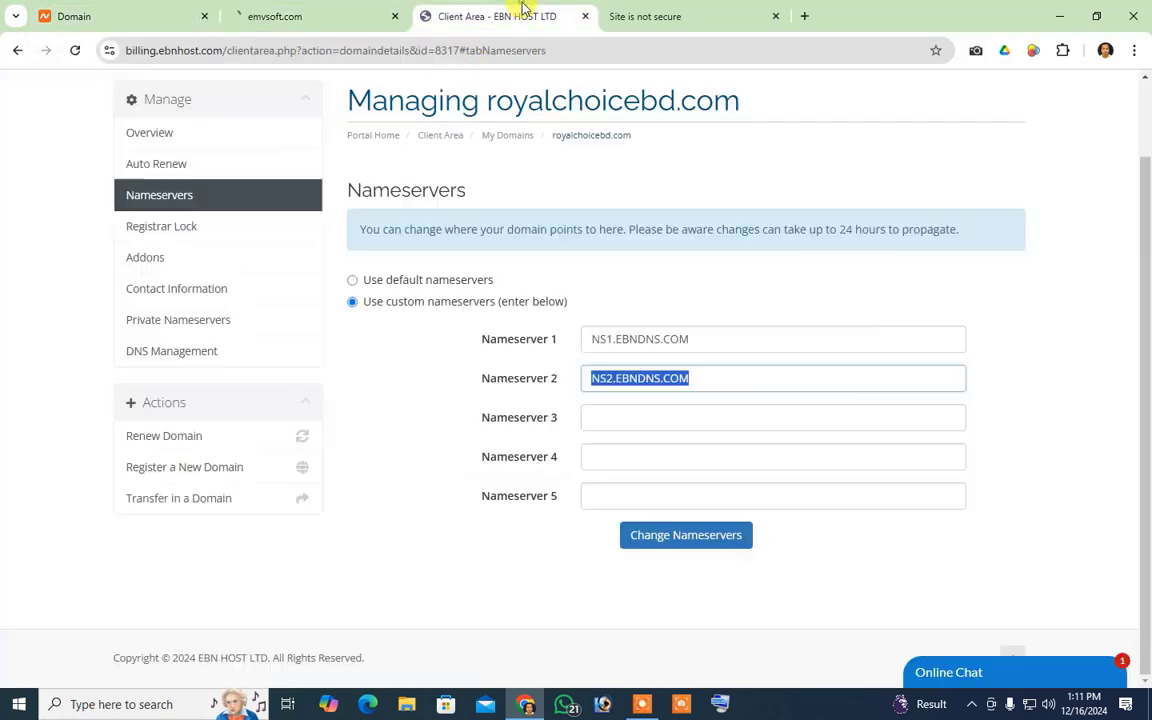
click(585, 17)
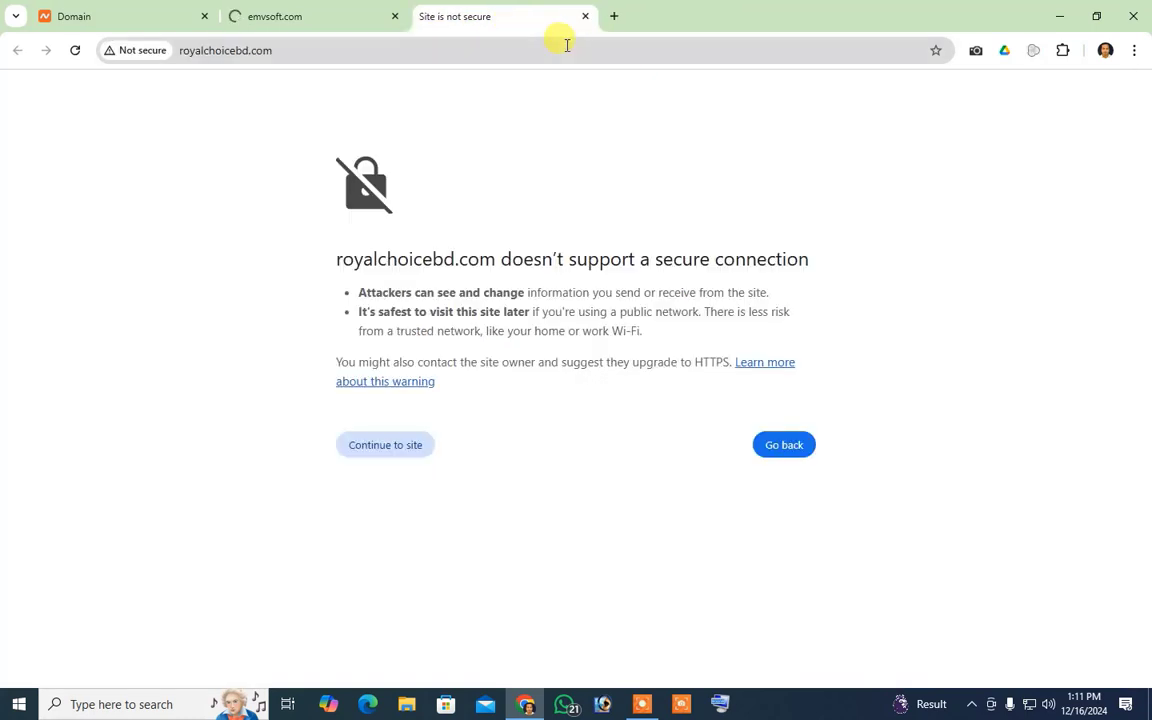
Go to royalchoicebd.com/cpanel, which redirects to the port 2083 login
click(561, 42)
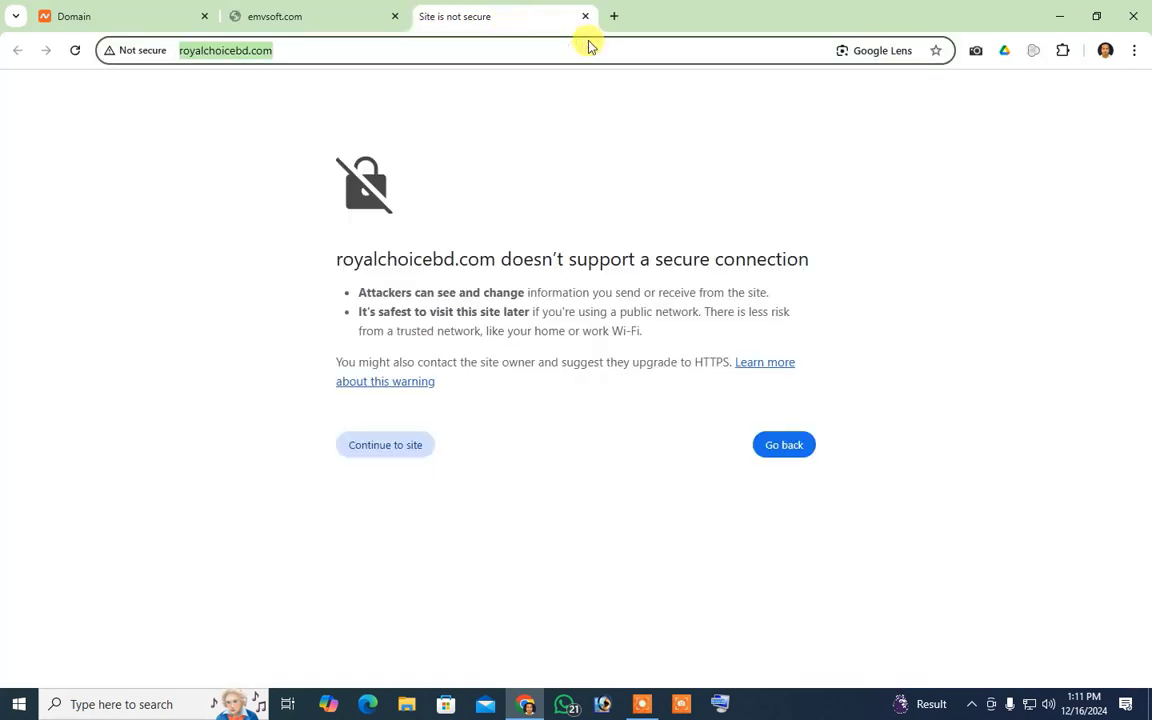
text(r)
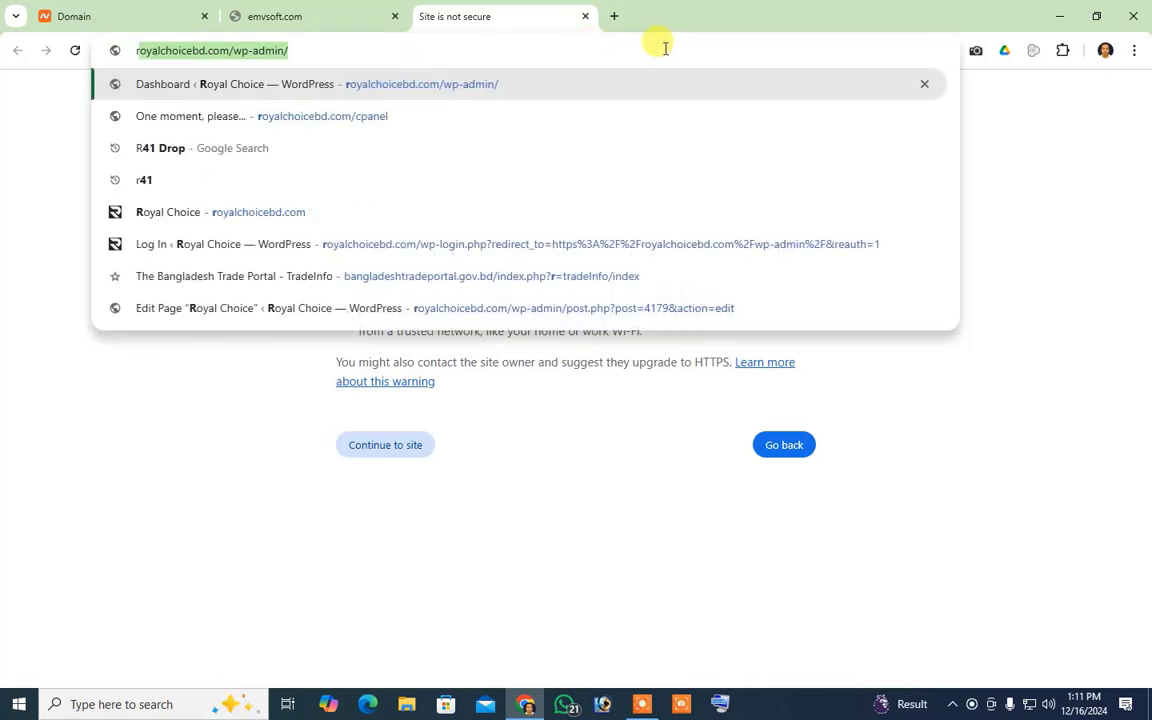
key(Right)
key(BackSpace)
key(BackSpace)
key(BackSpace)
key(BackSpace)
key(BackSpace)
key(BackSpace)
key(BackSpace)
key(BackSpace)
key(BackSpace)
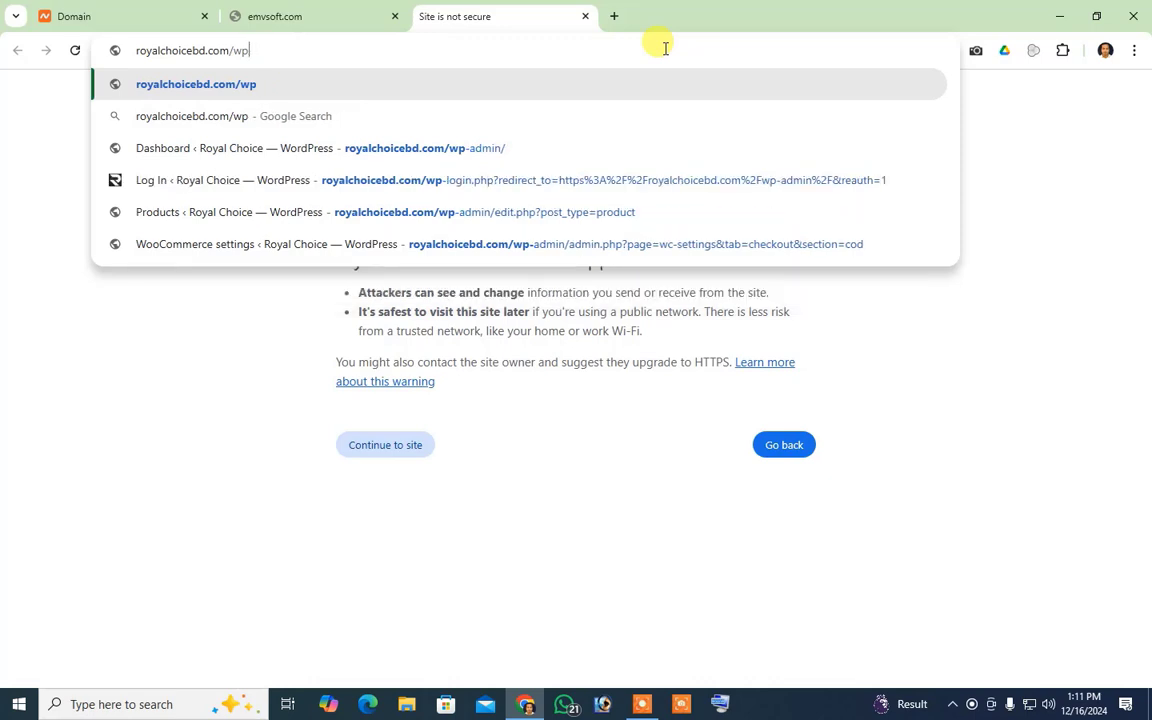
text(c)
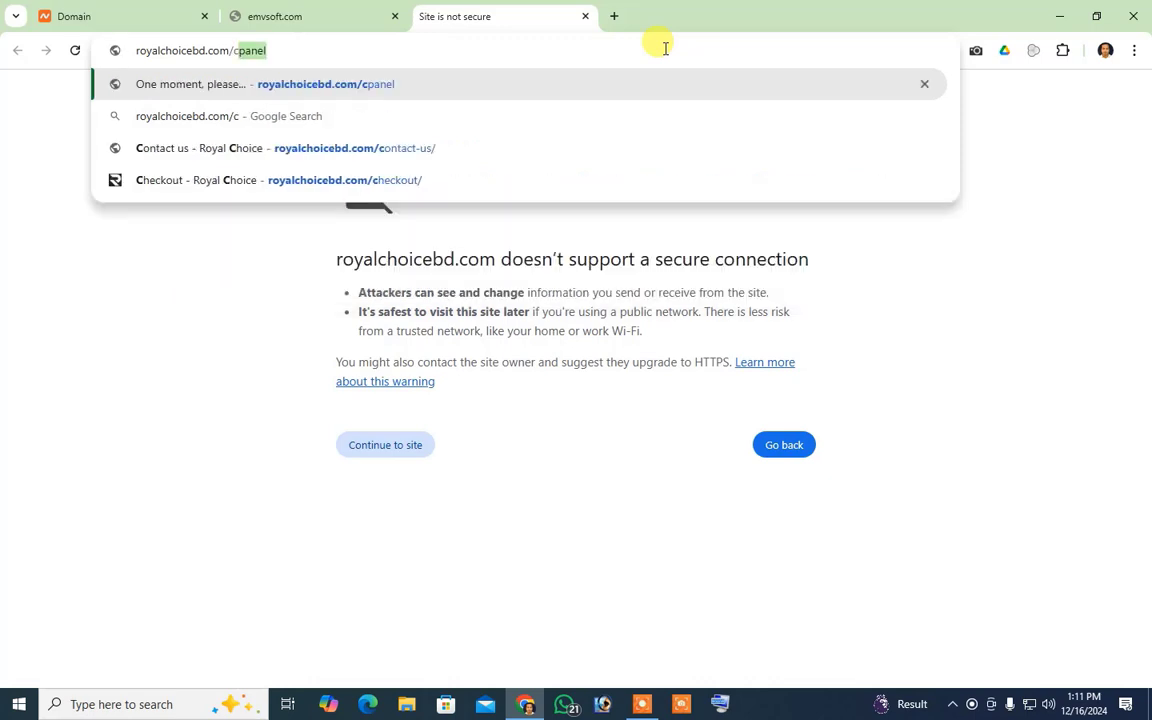
key(Return)
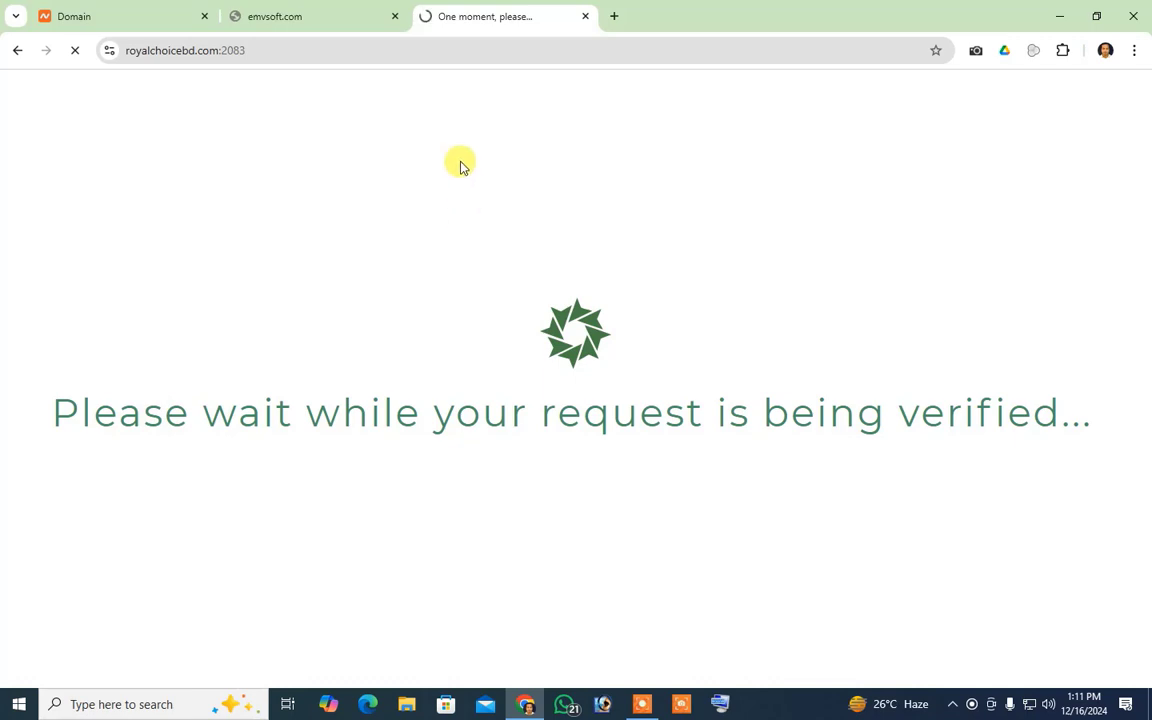
Reload emvsoft.com again and log in to royalchoicebd.com's cPanel
click(327, 6)
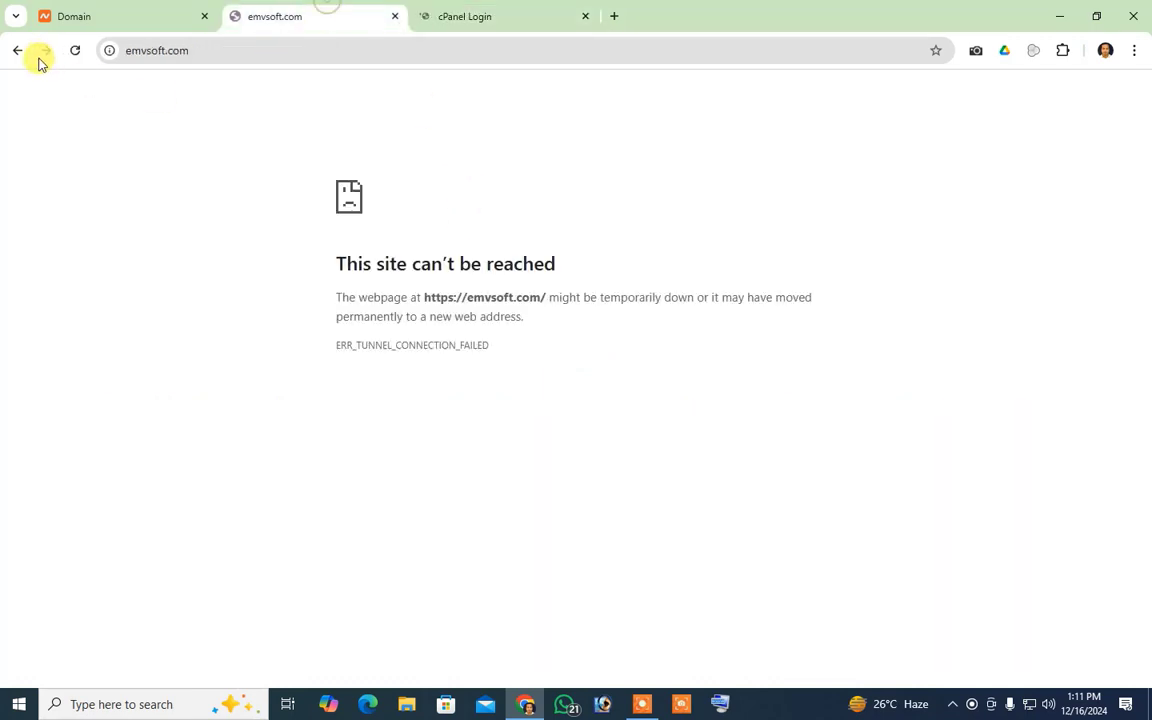
click(75, 50)
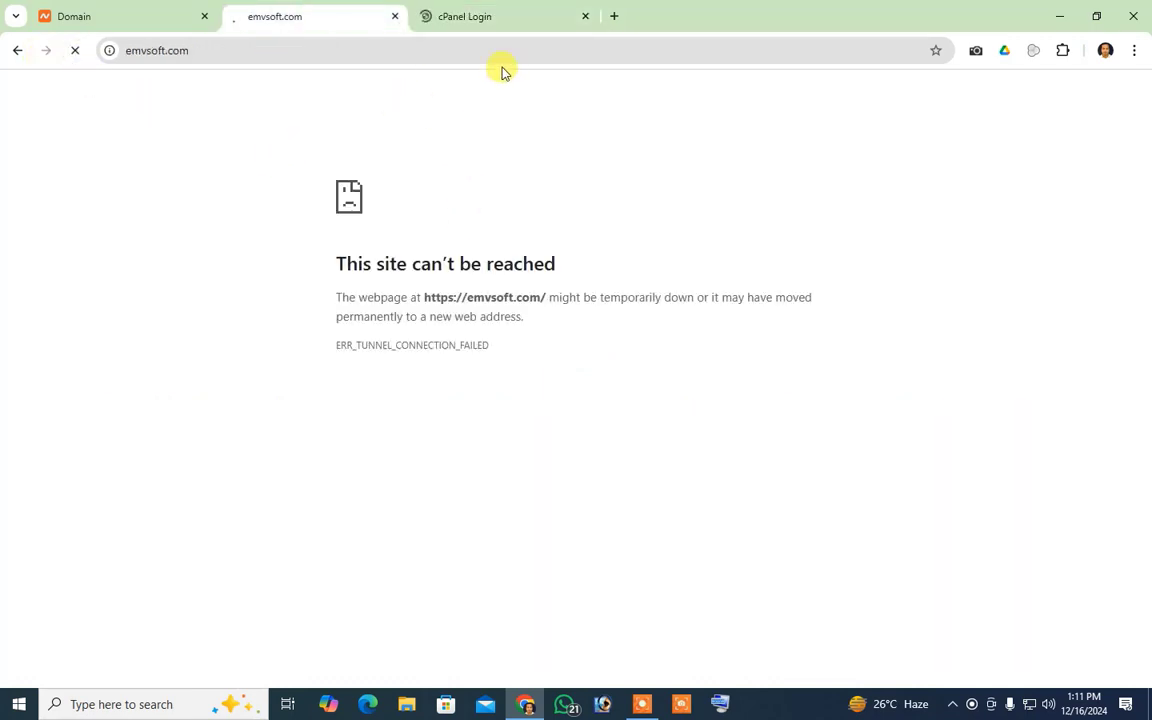
click(518, 15)
click(588, 418)
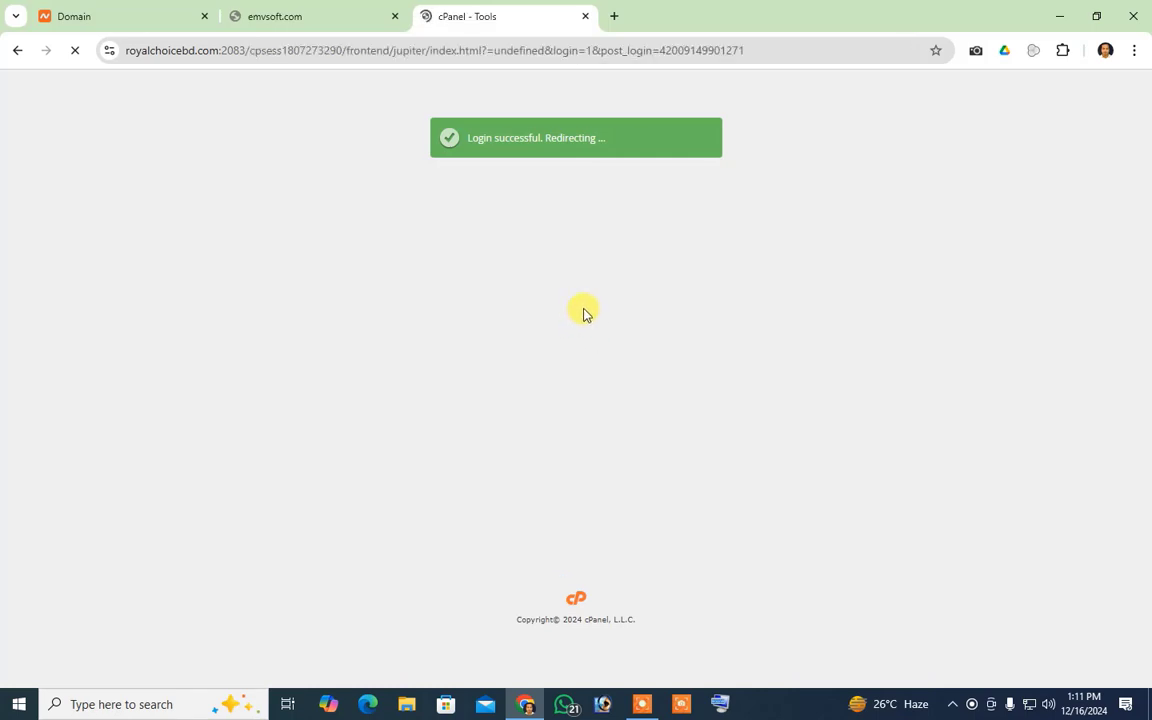
Recheck emvsoft.com, then browse cPanel's Email, Files and Databases tools
click(354, 15)
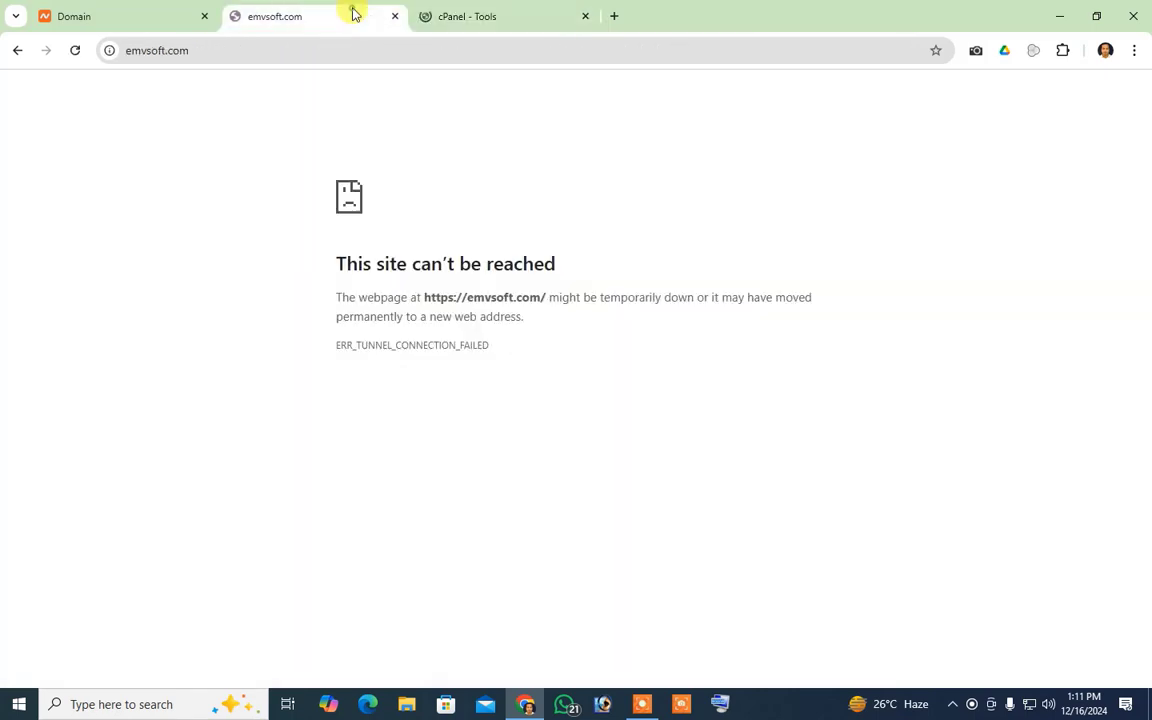
click(489, 17)
scroll(743, 443, down, 2)
scroll(740, 430, up, 3)
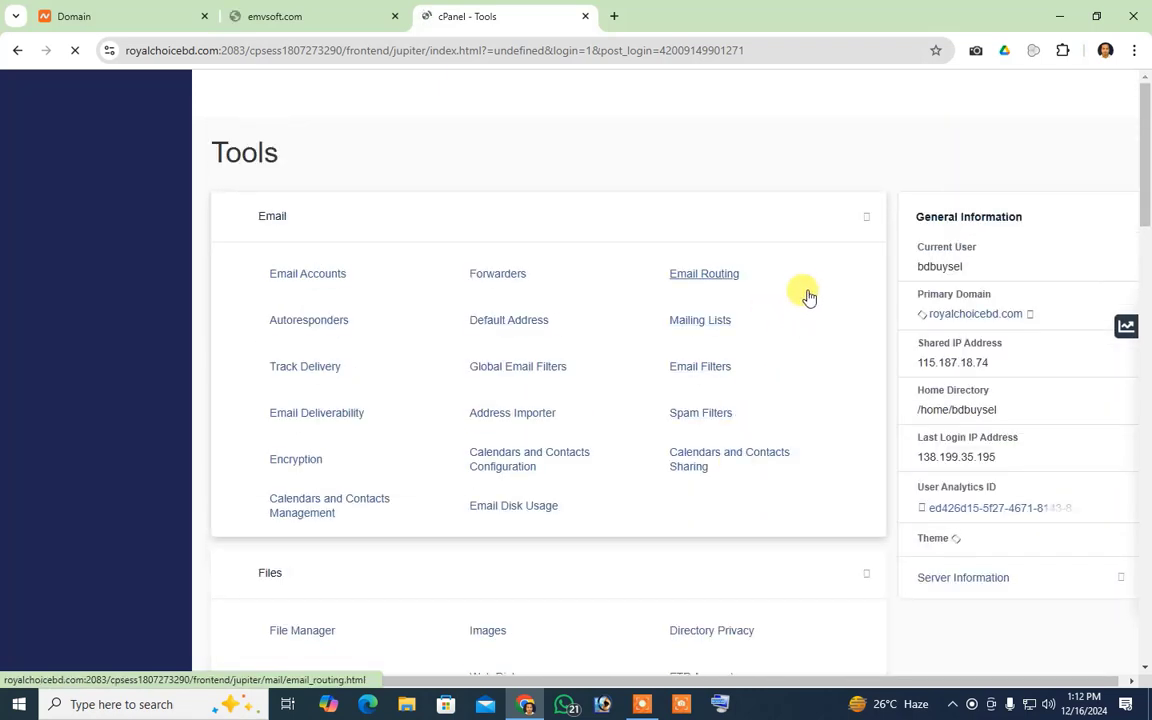
drag(1144, 184, 1143, 143)
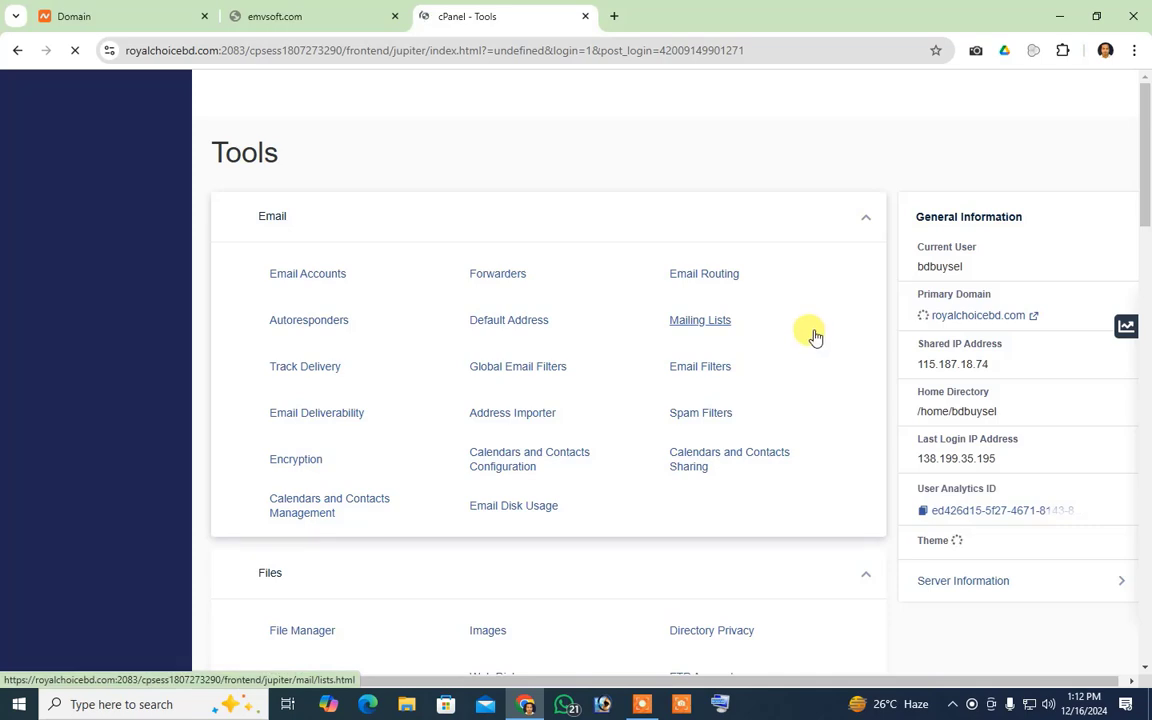
scroll(816, 332, down, 3)
scroll(820, 322, up, 3)
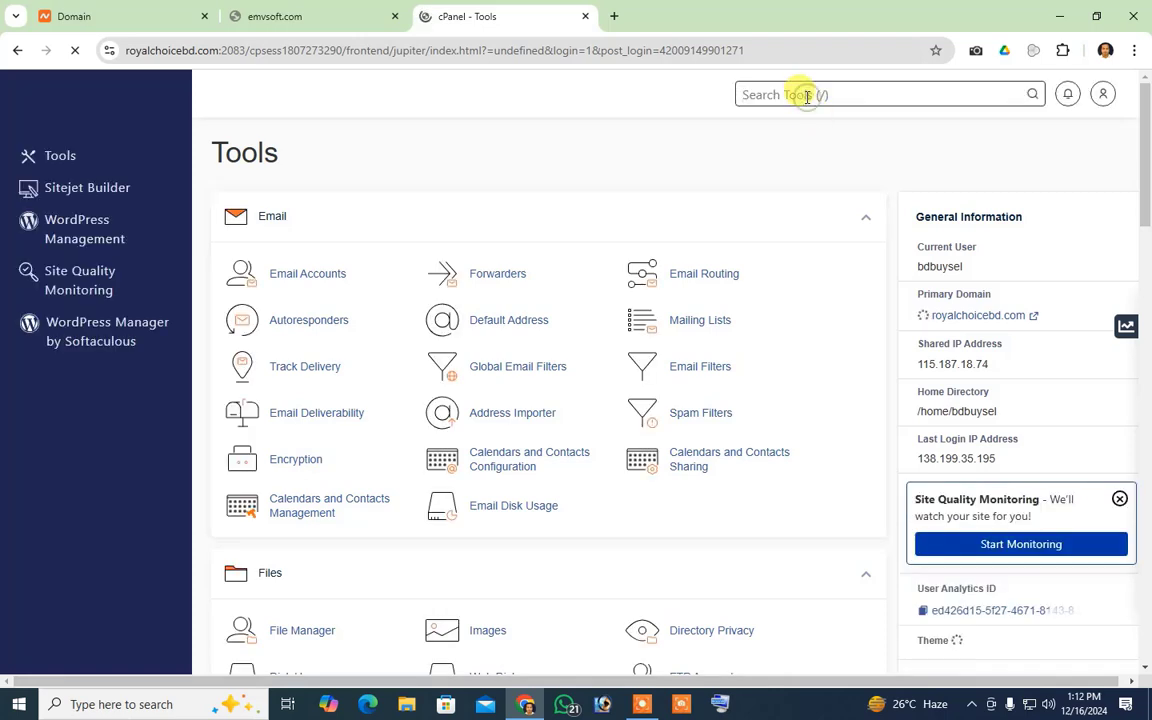
Search cPanel tools for 'dom' and open Domains, listing four domains including royalchoicebd.com
click(807, 96)
text(d)
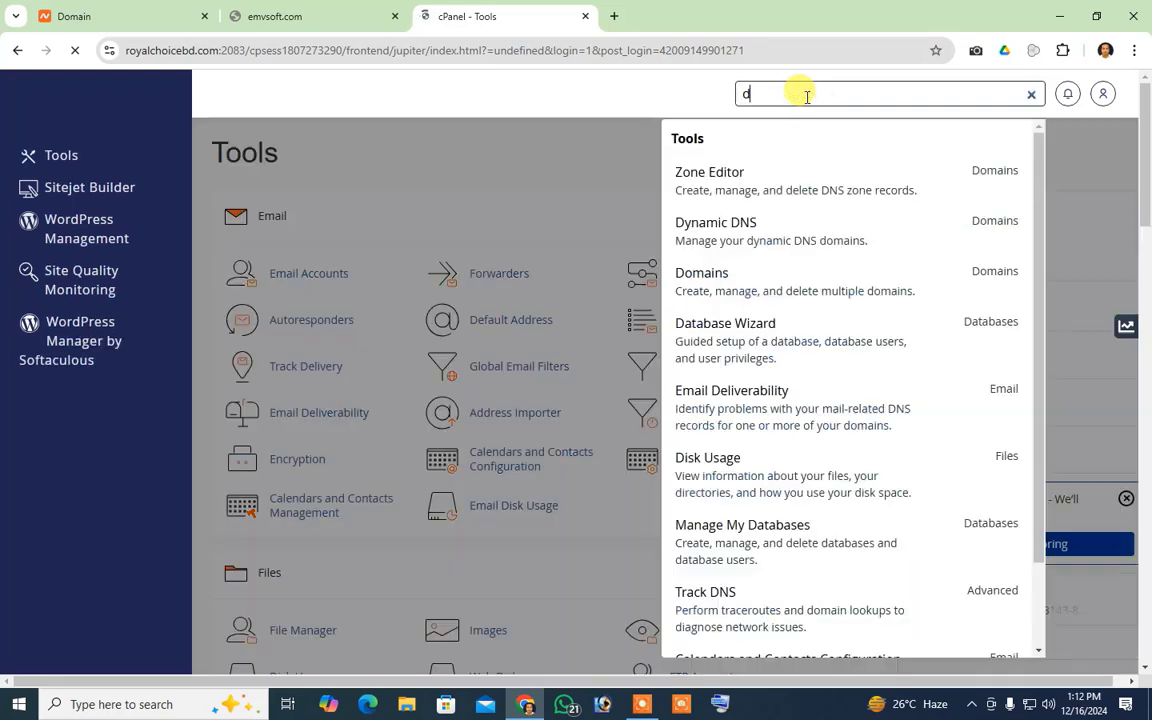
text(om)
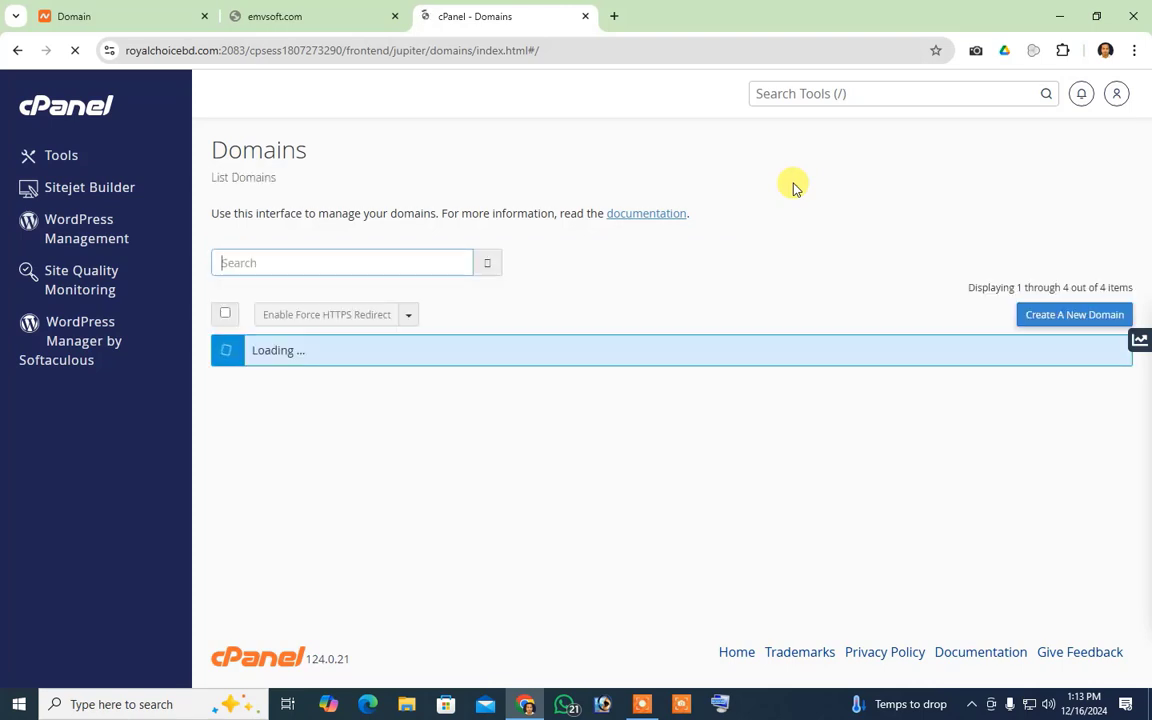
scroll(868, 340, down, 1)
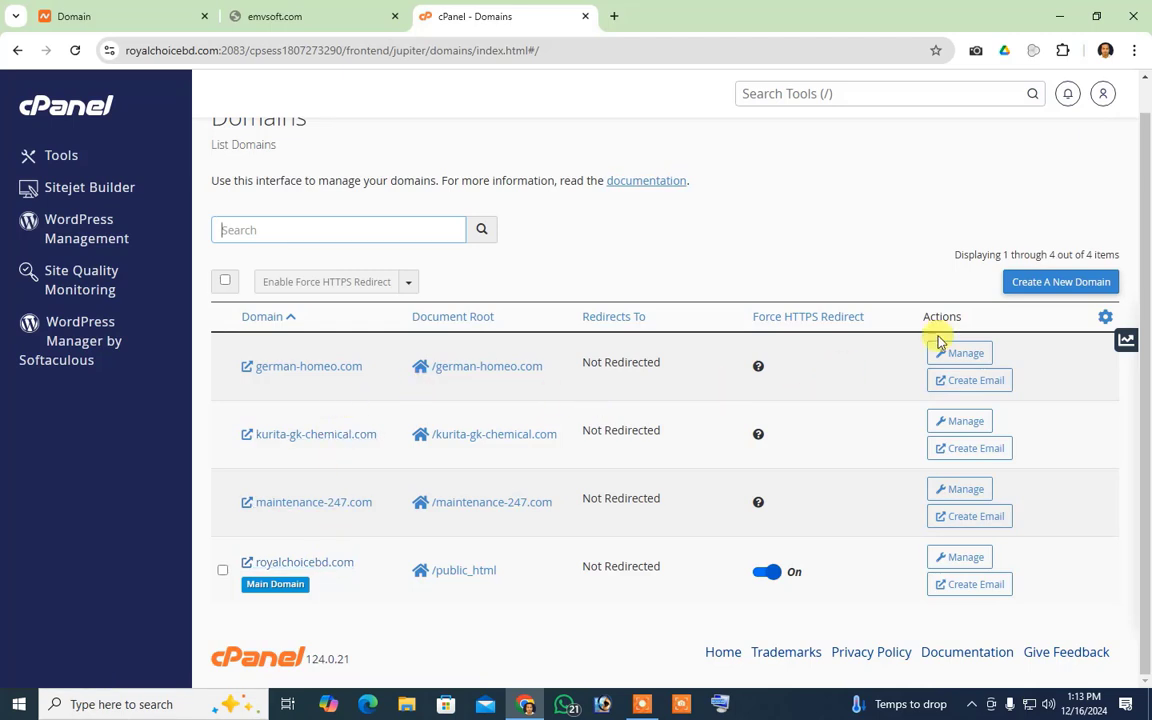
Add emvsoft.com with Share document root unticked, giving it /home/bdbuysel/emvsoft.com
click(325, 12)
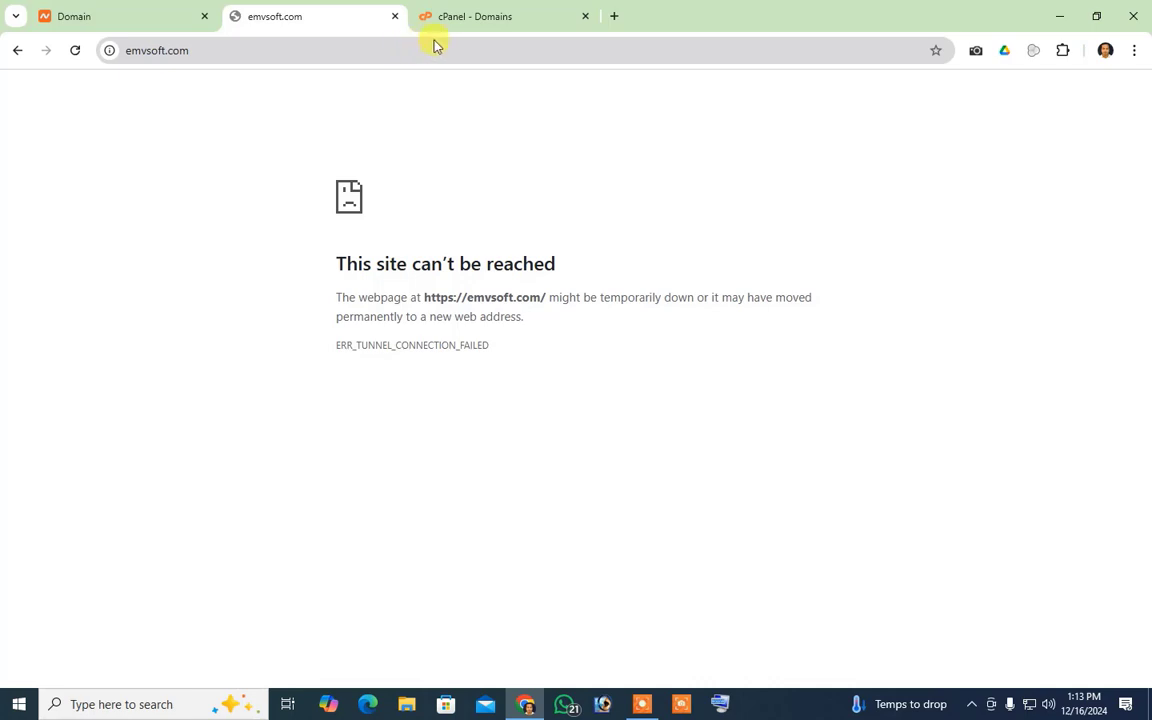
click(458, 18)
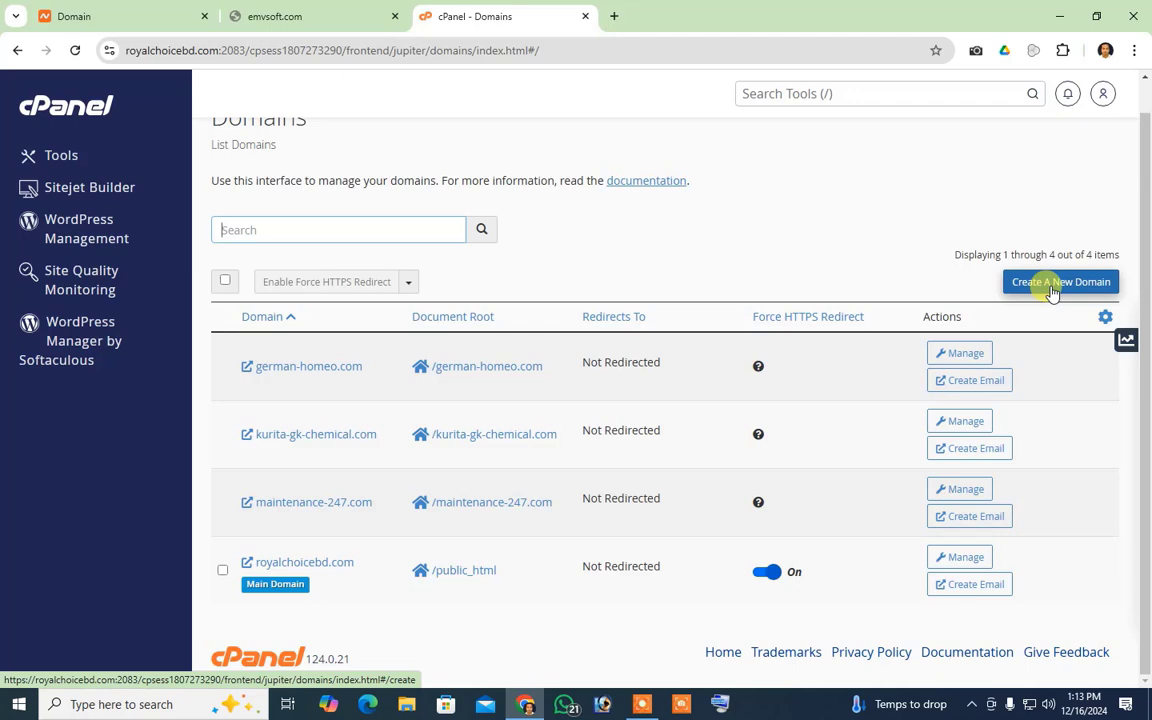
click(1052, 287)
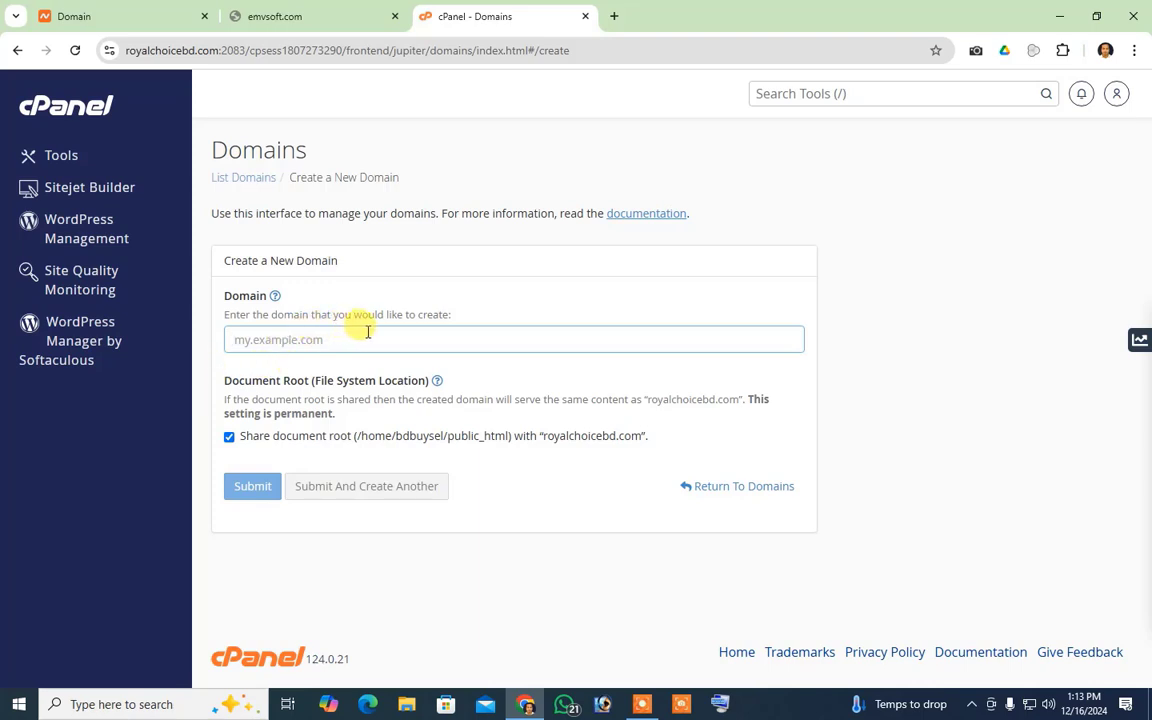
text(emv)
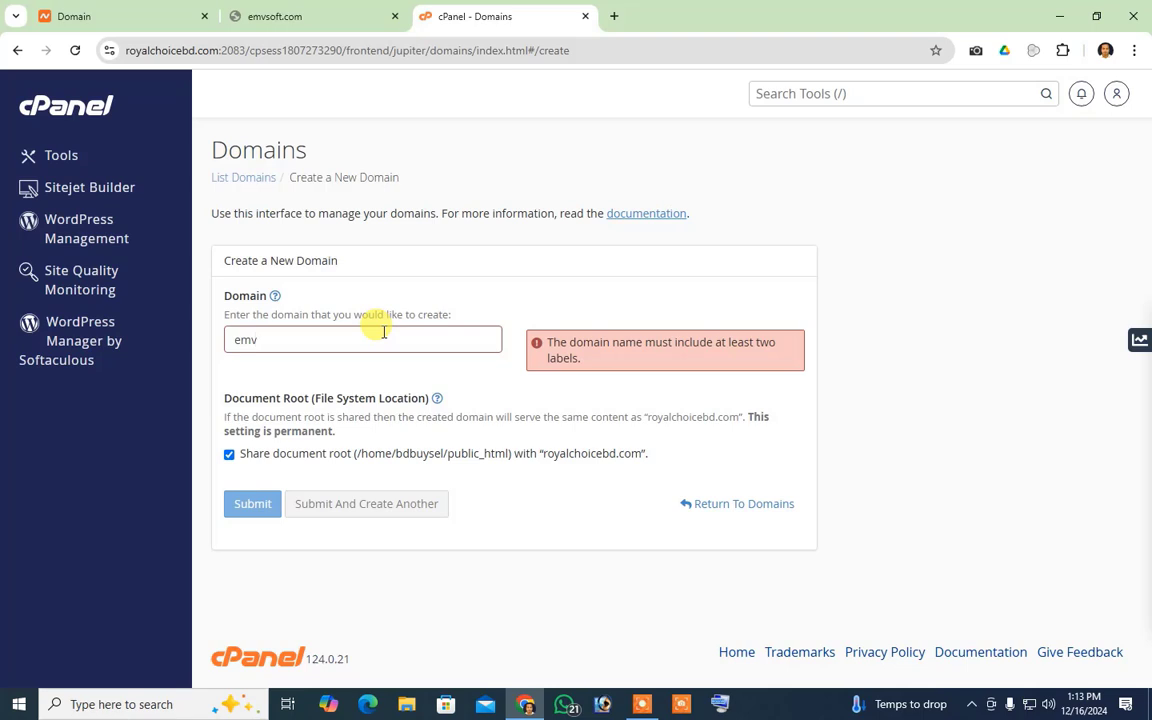
text(soft.com)
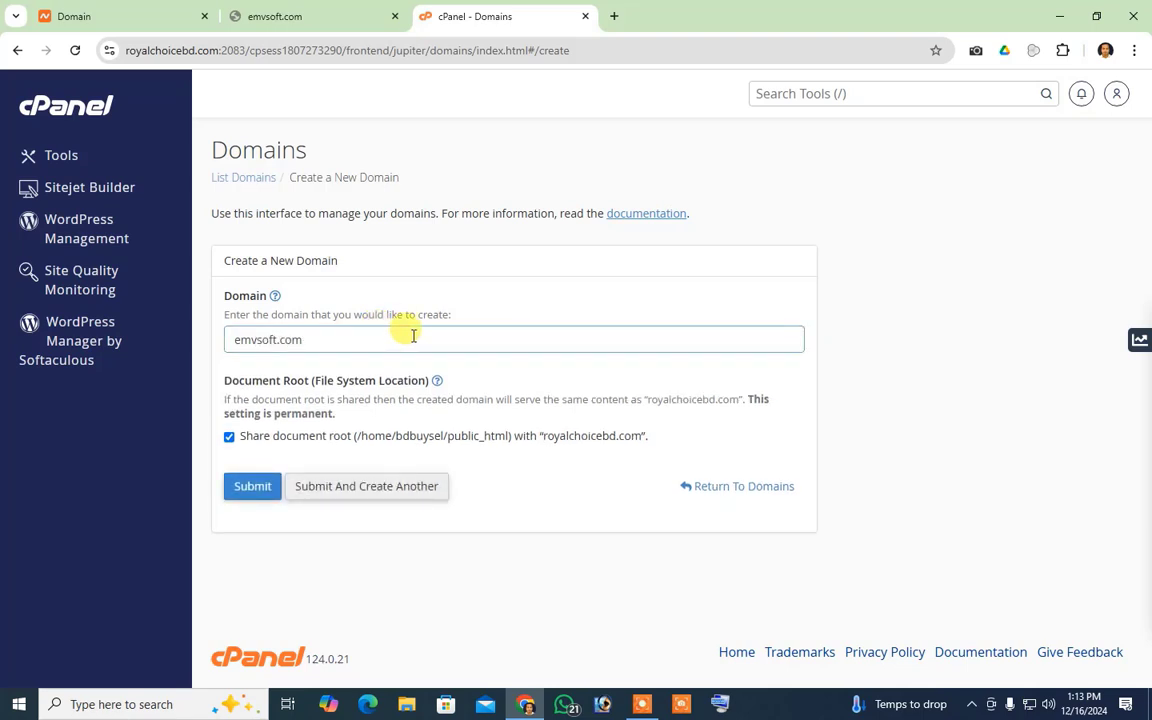
click(231, 439)
scroll(314, 477, down, 1)
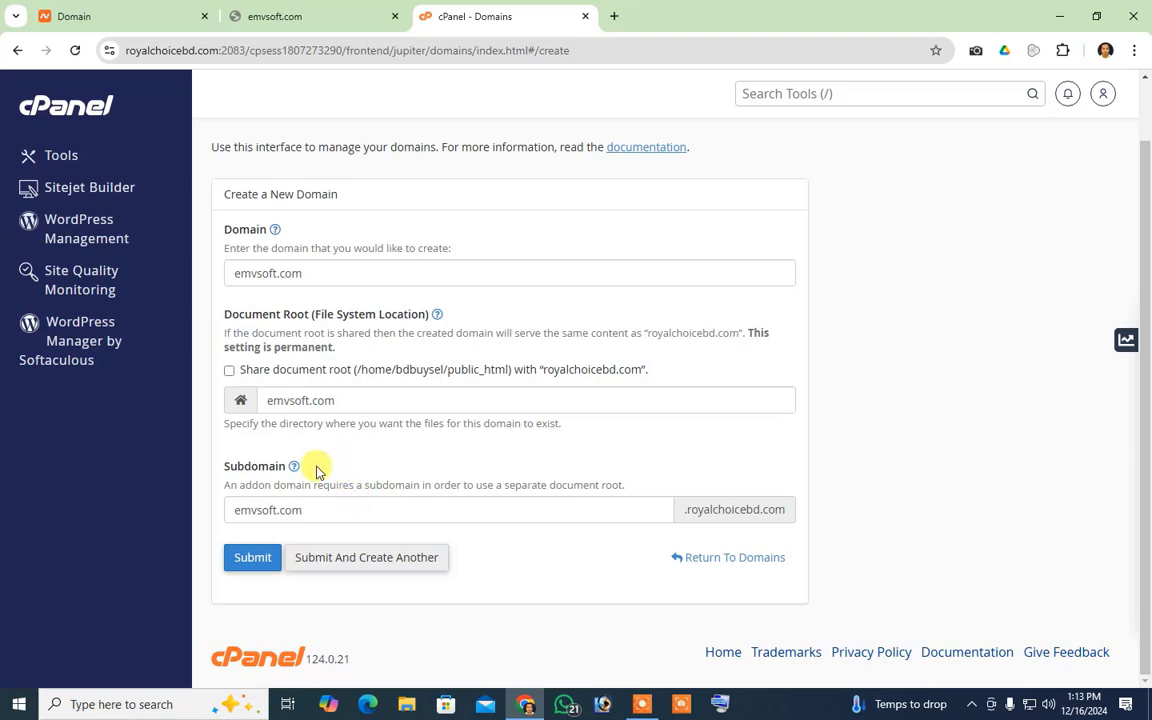
click(259, 560)
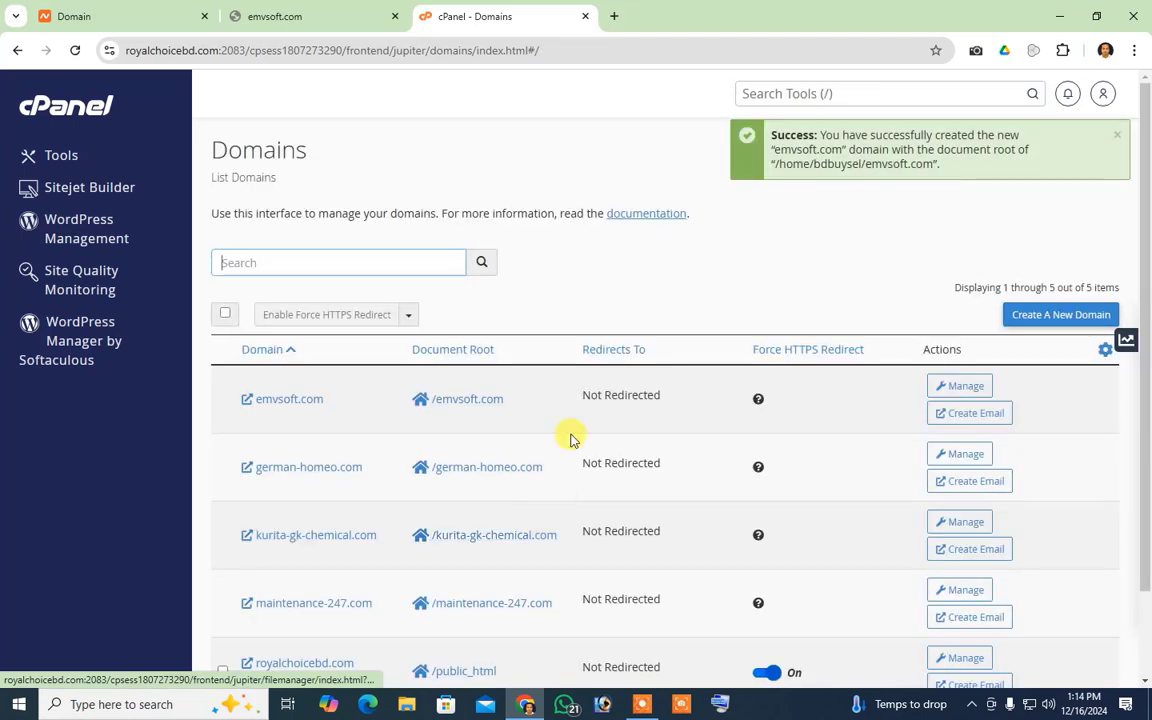
scroll(380, 437, down, 1)
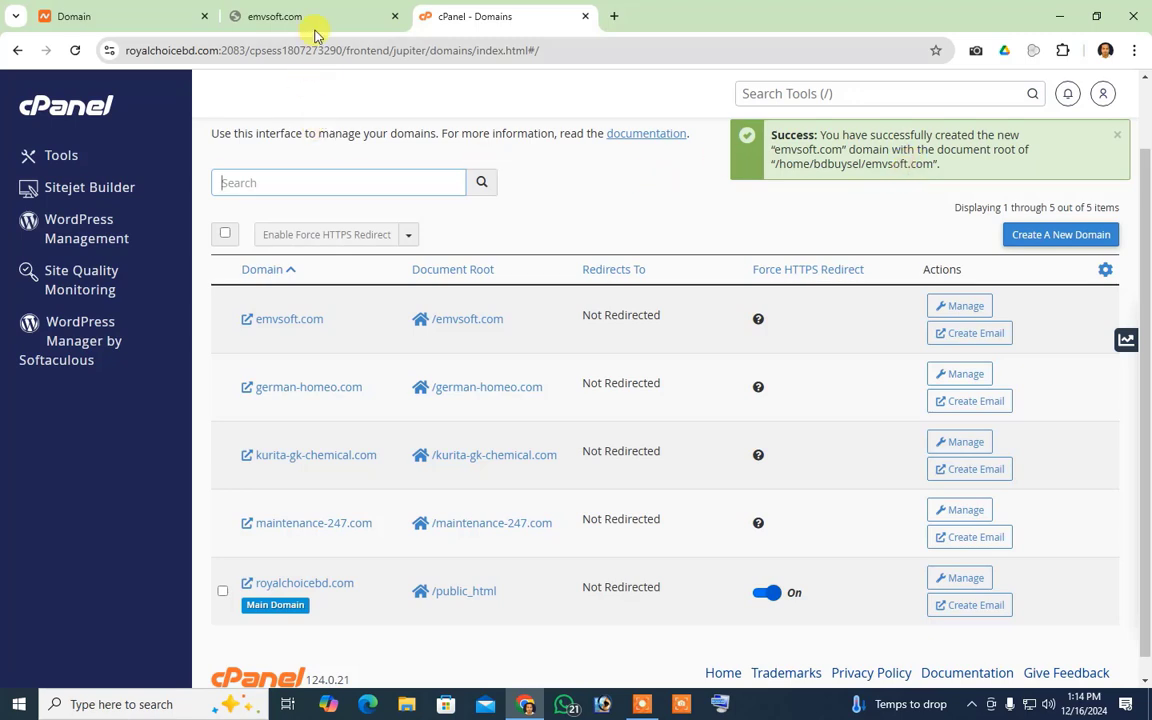
Reload emvsoft.com and proceed past the certificate warning until the 'Index of /' listing loads
click(280, 18)
click(75, 50)
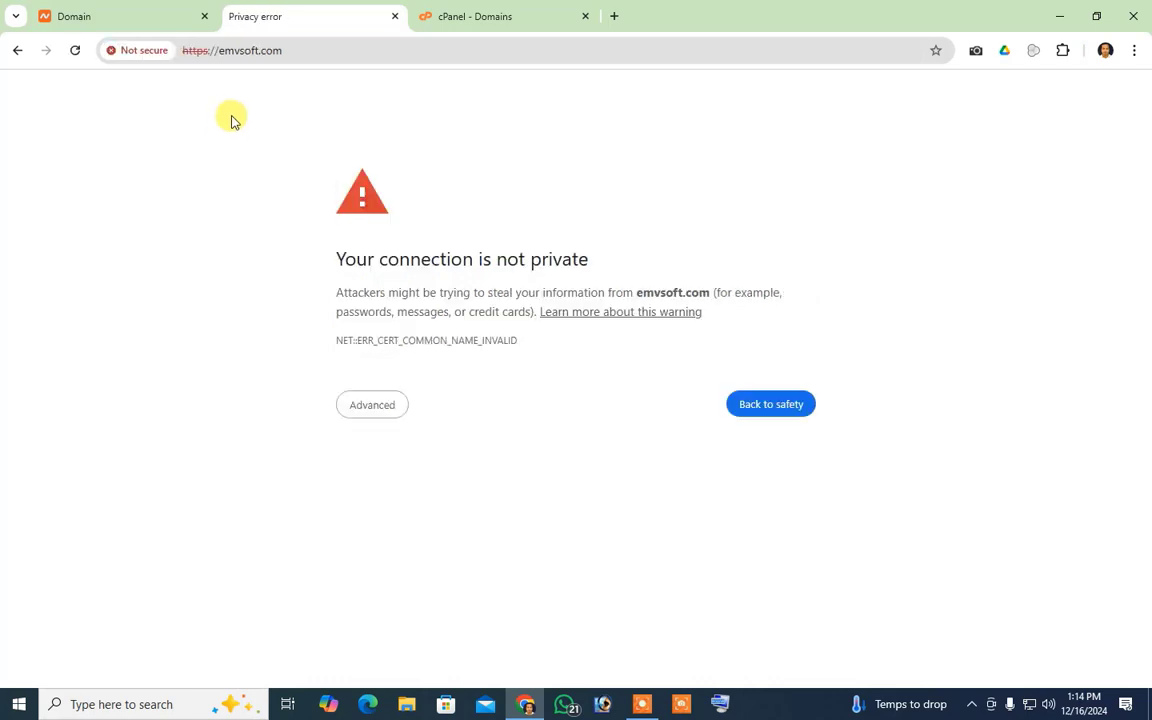
click(372, 405)
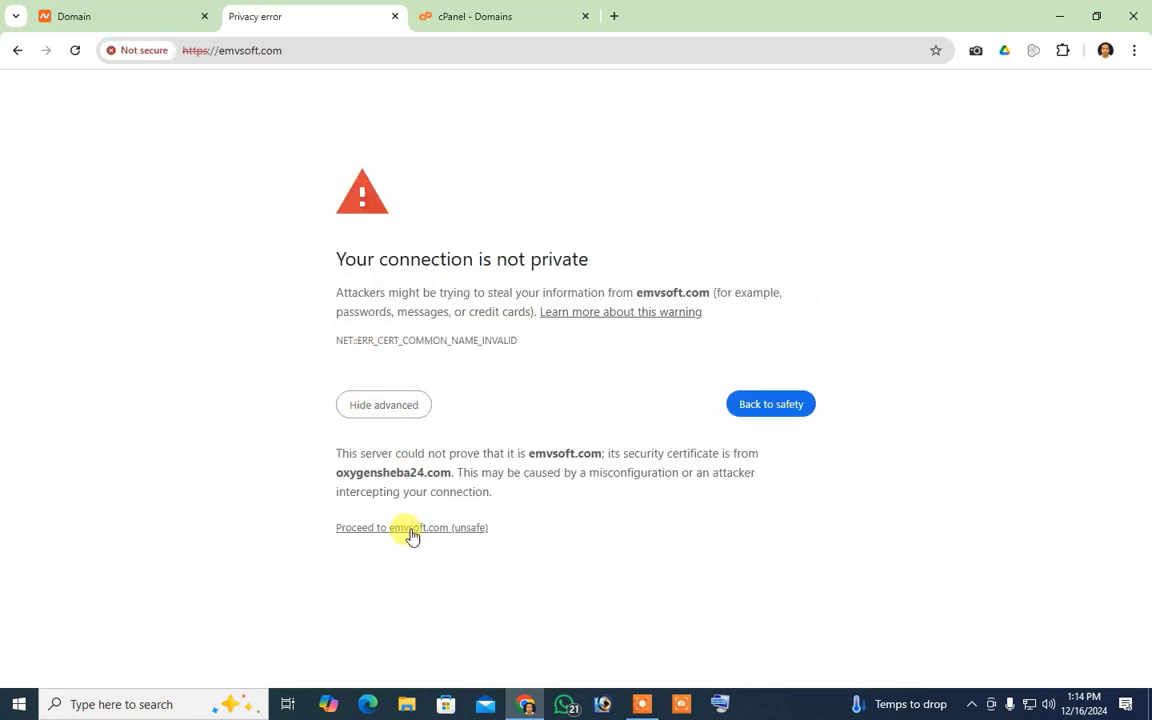
click(416, 529)
click(73, 55)
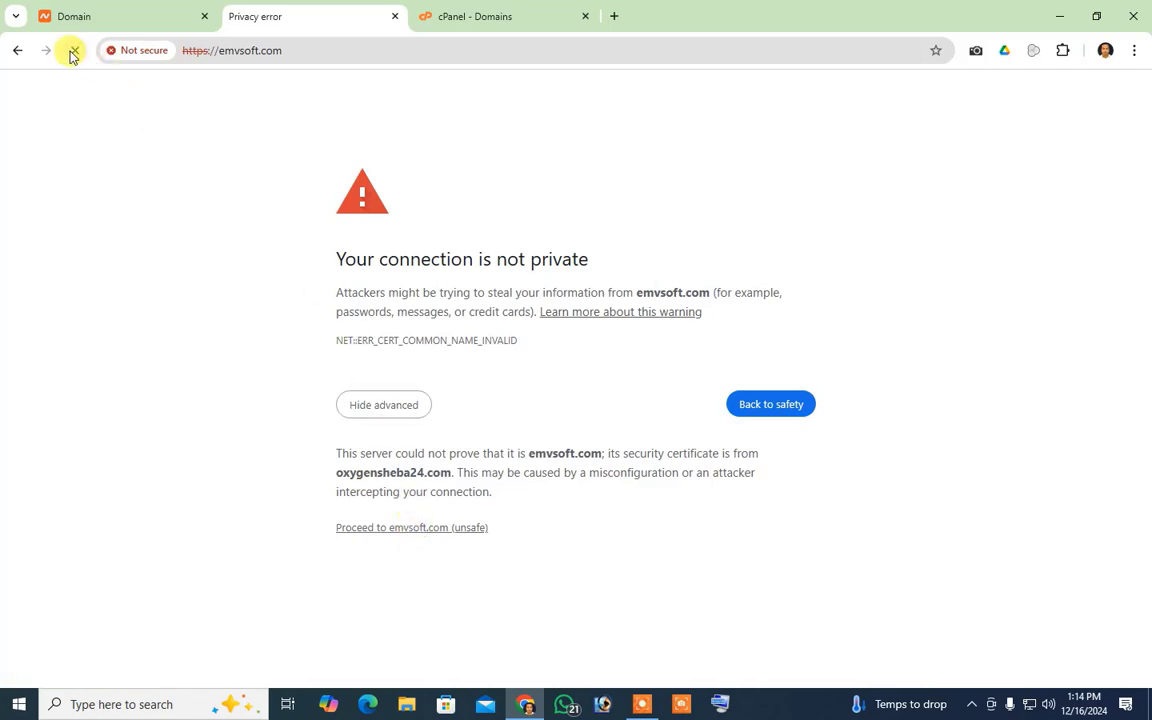
click(73, 58)
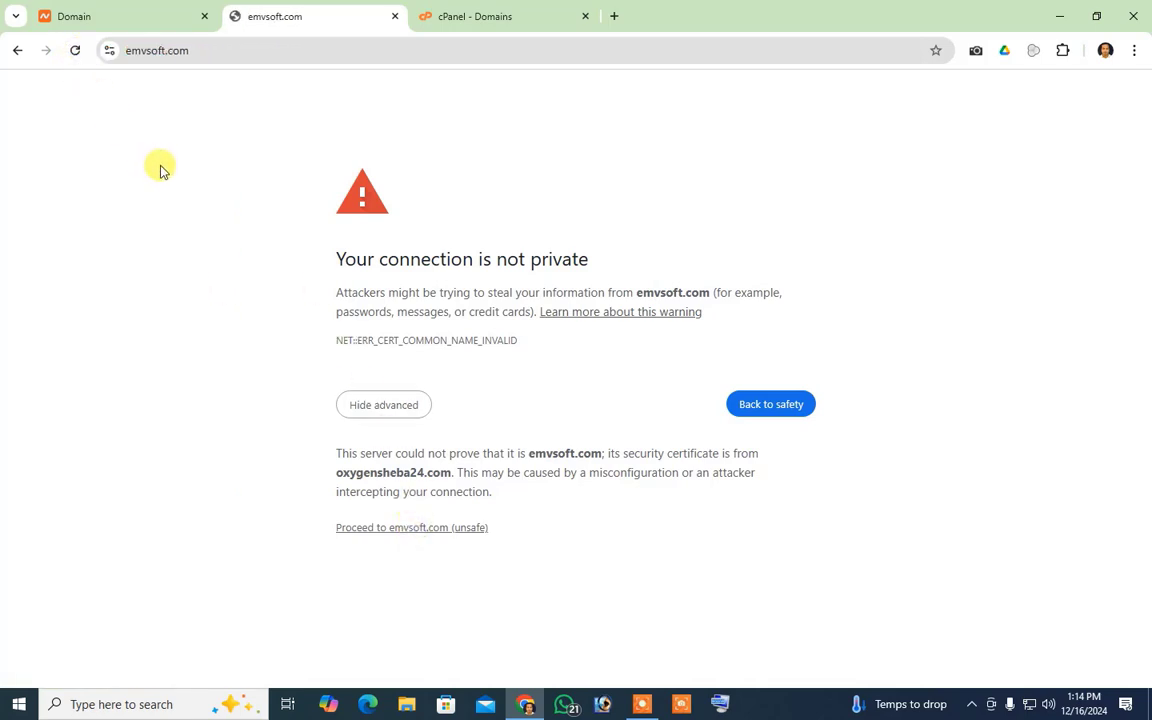
click(420, 527)
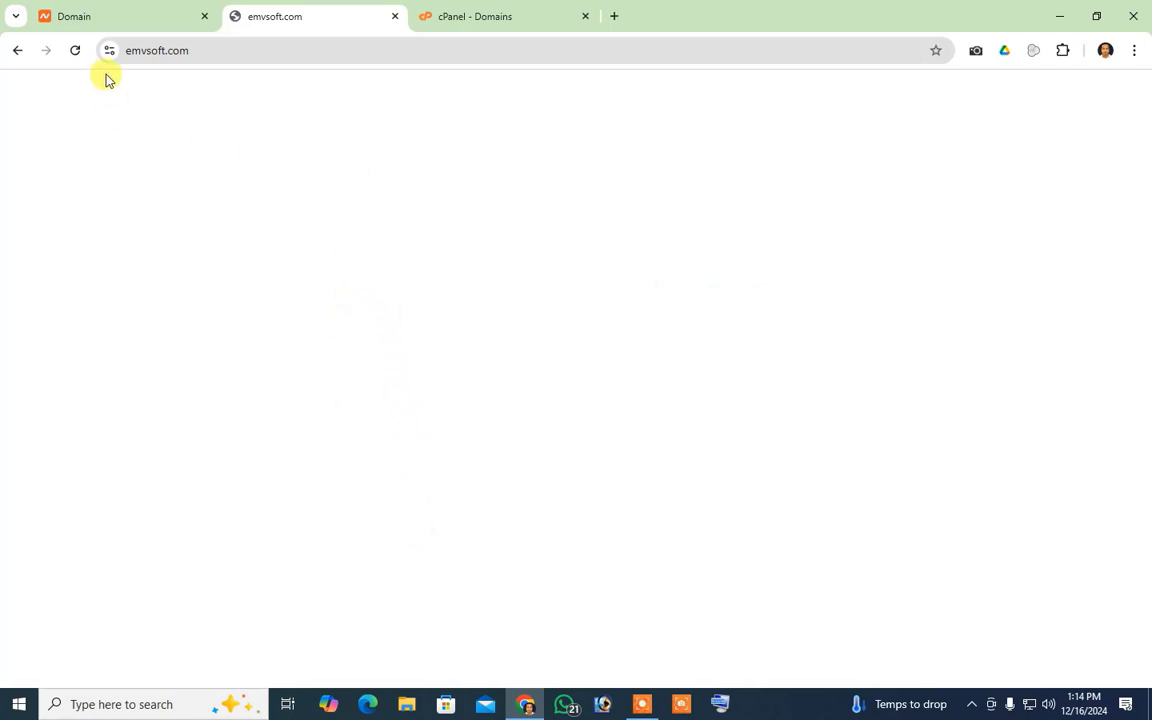
click(76, 50)
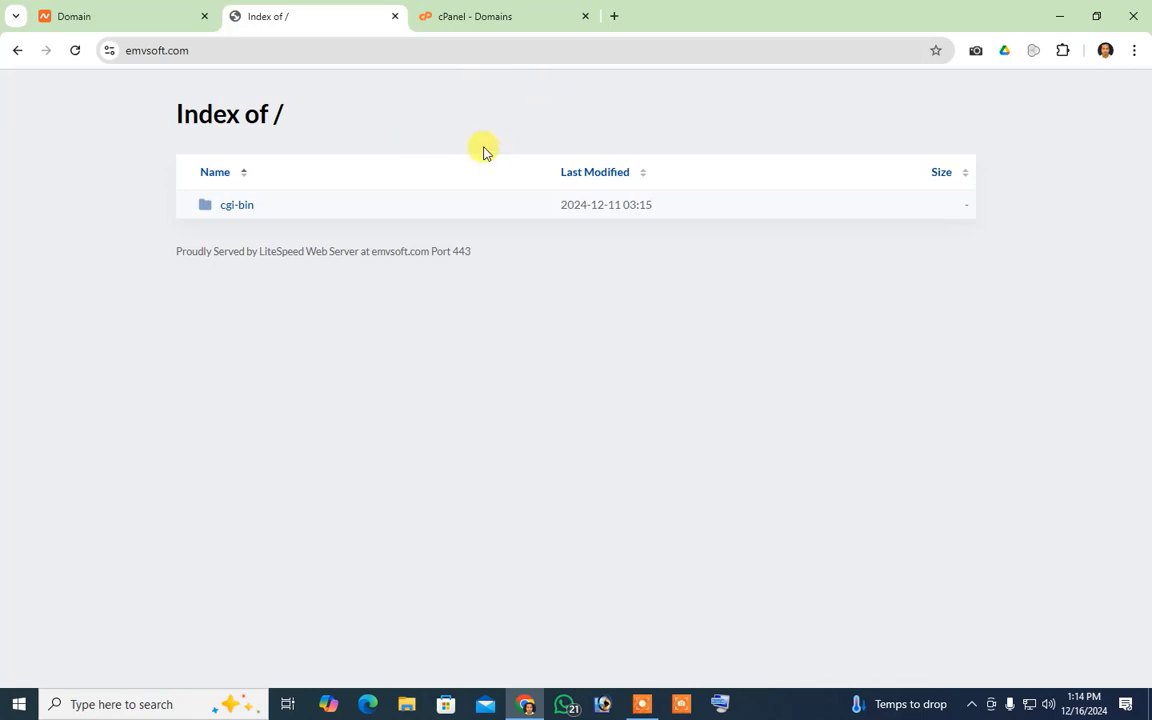
Compare the emvsoft.com directory listing with the cPanel domain list, ending back in cPanel
click(492, 8)
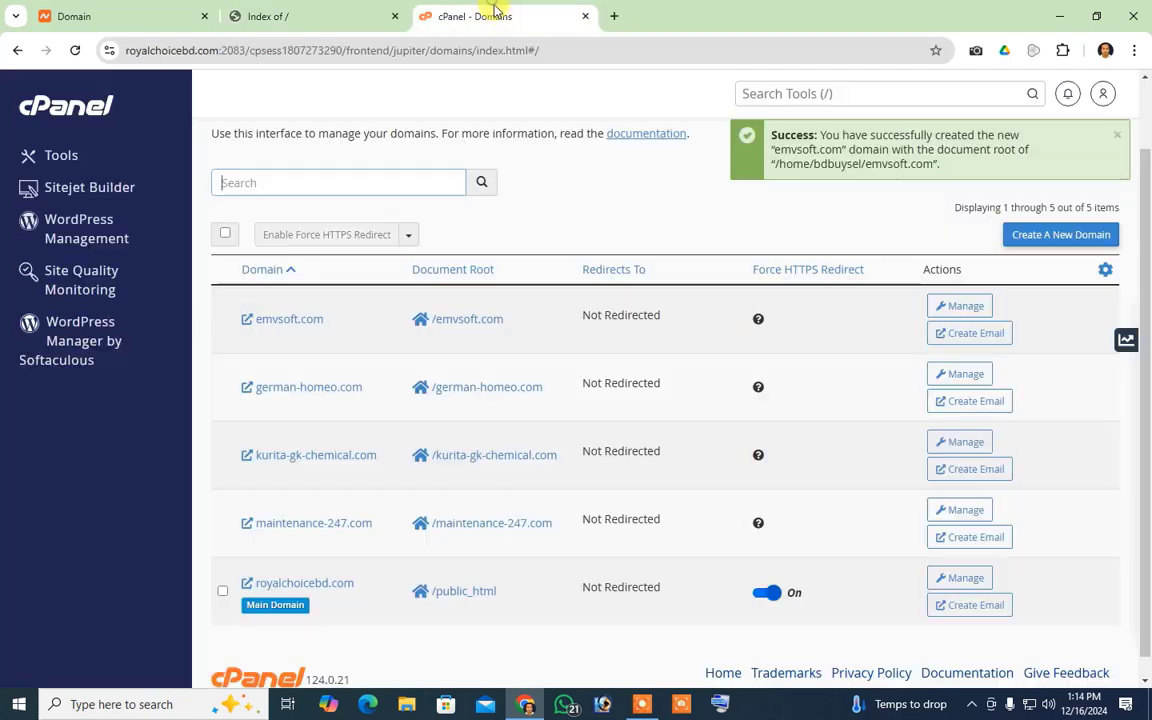
click(262, 10)
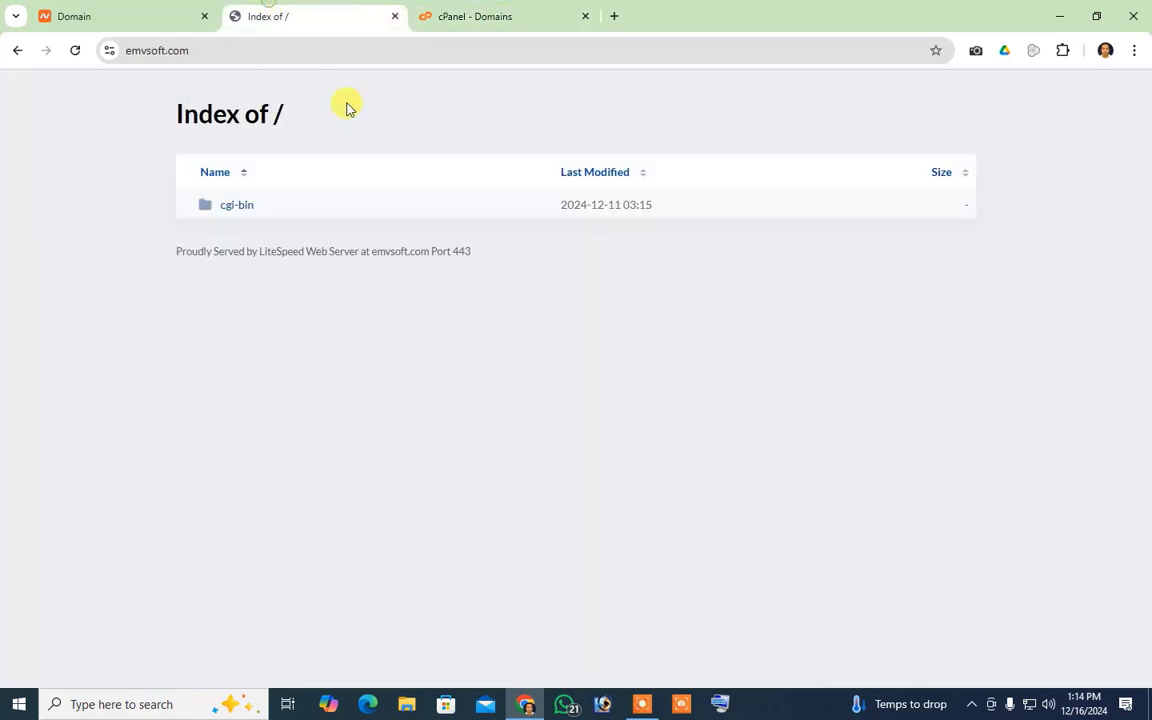
click(470, 13)
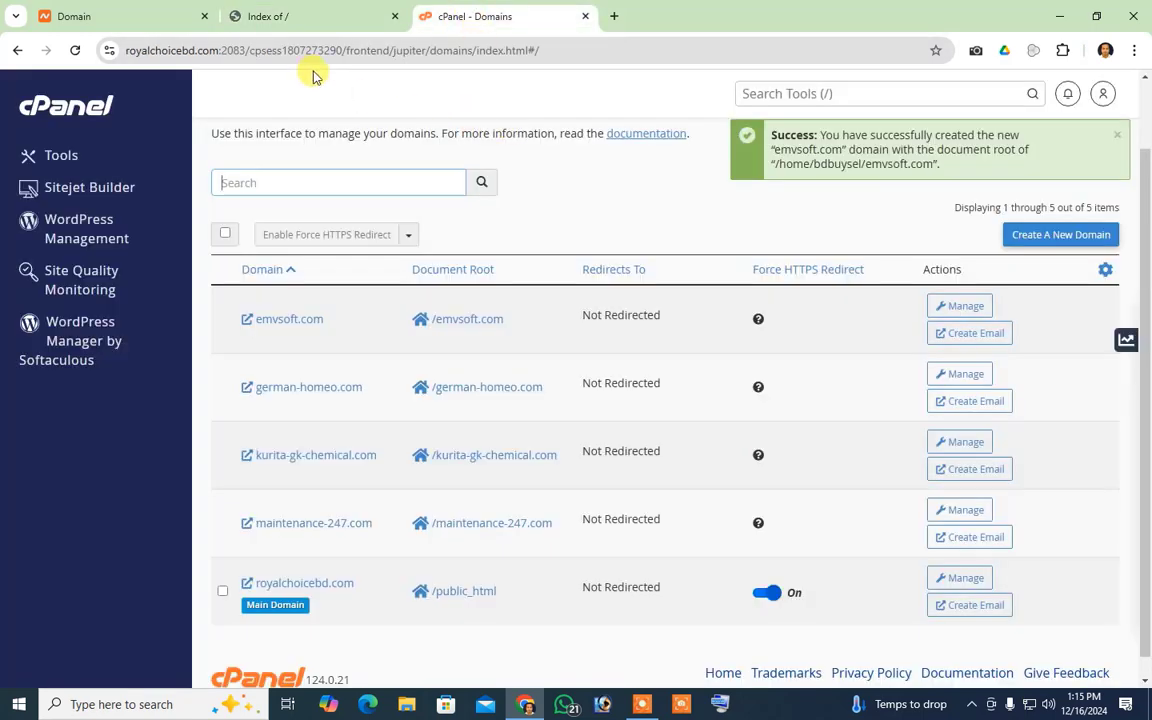
scroll(280, 90, up, 1)
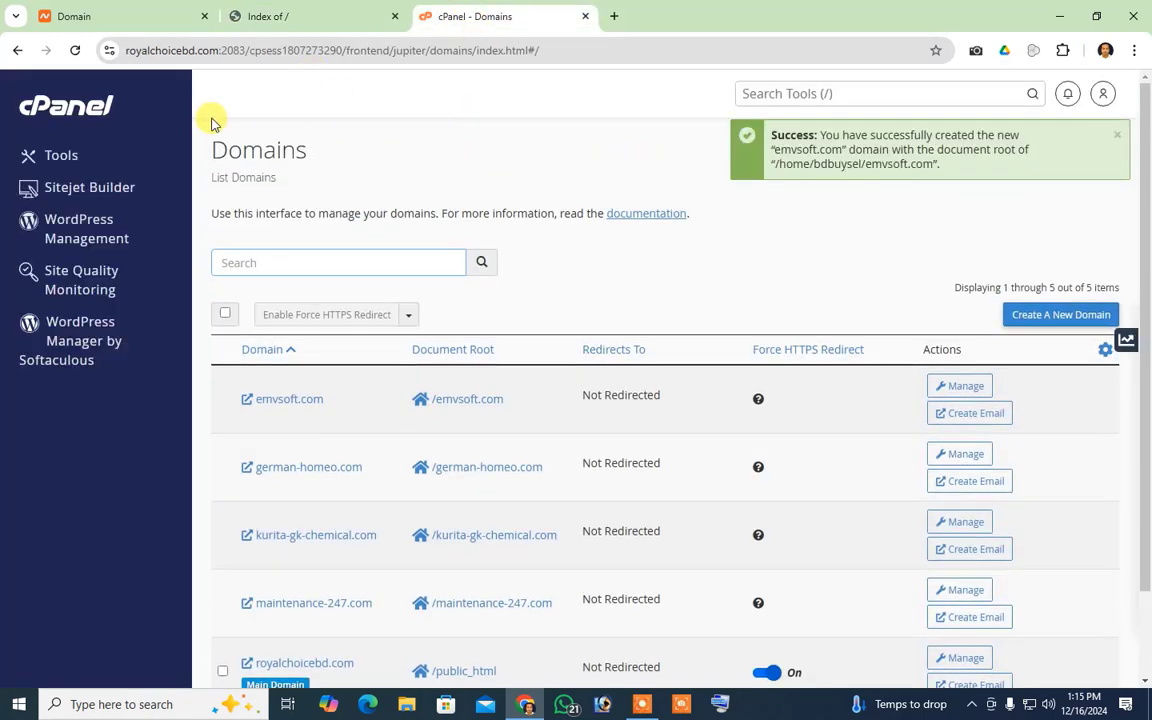
click(334, 13)
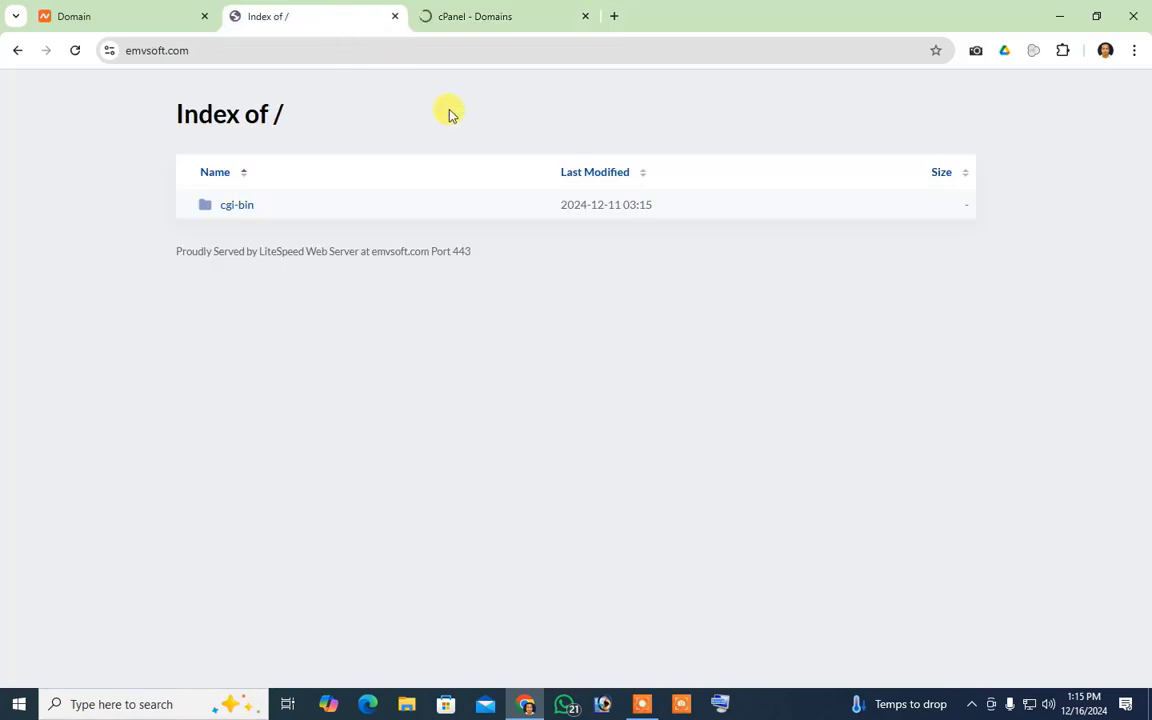
click(481, 16)
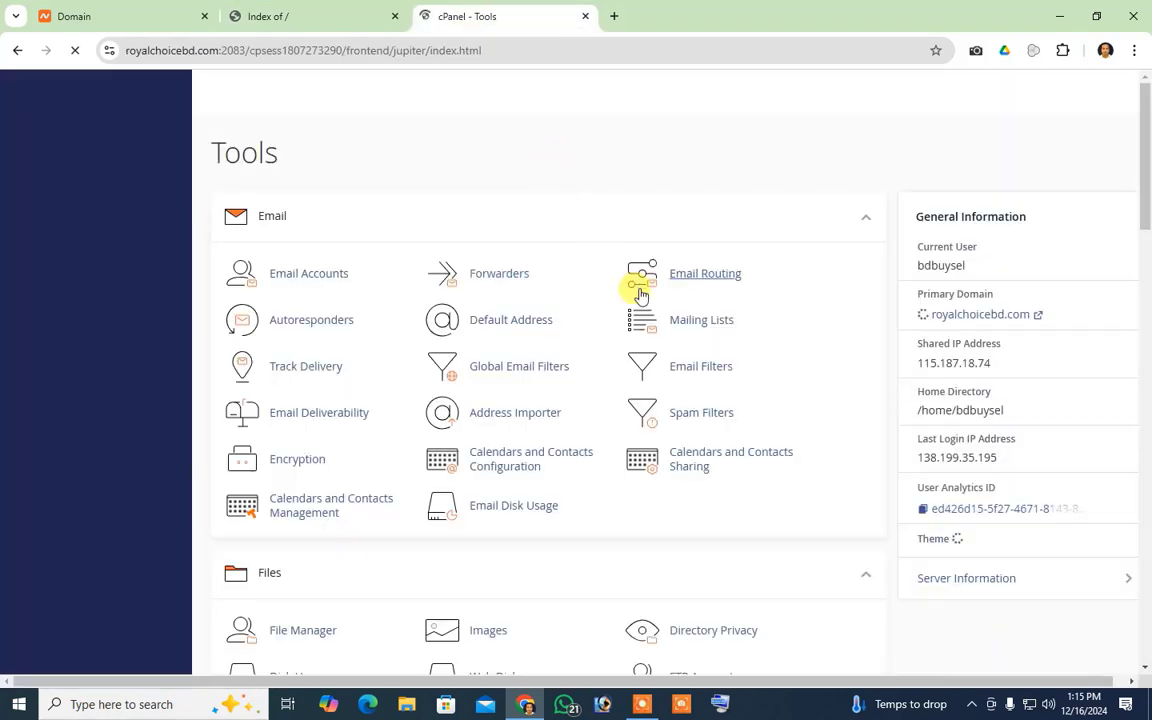
Open the Softaculous Apps Installer from the cPanel tools
scroll(638, 288, down, 3)
scroll(638, 286, down, 6)
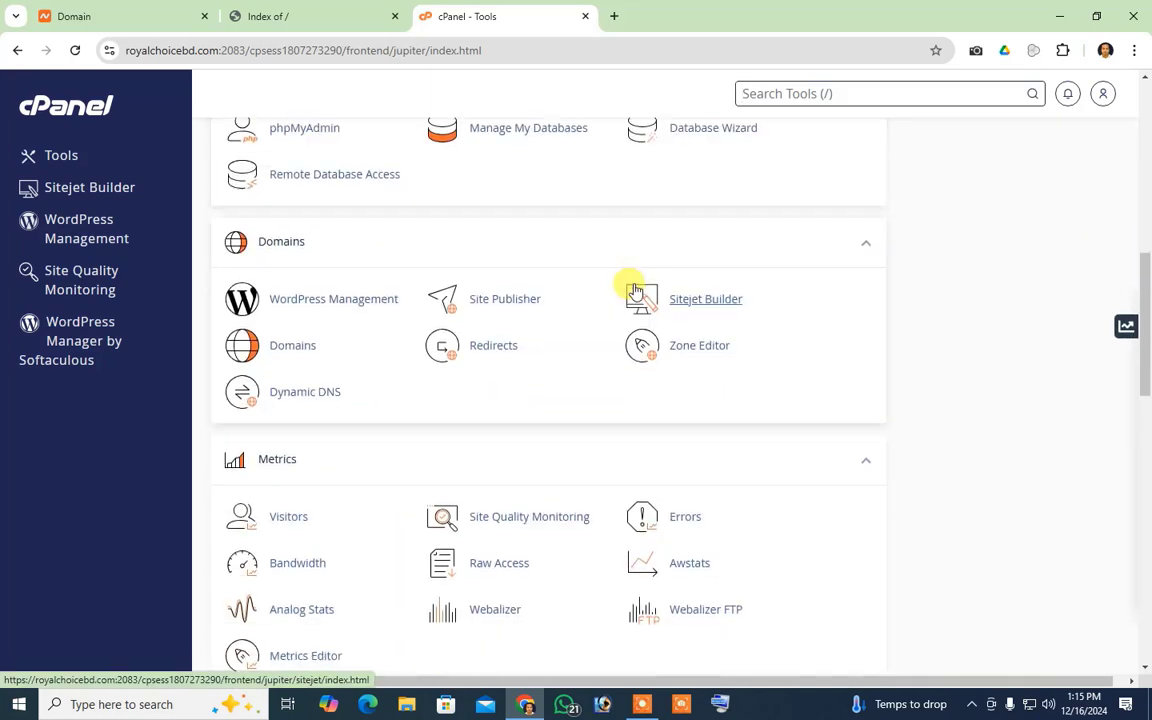
scroll(580, 325, down, 4)
scroll(585, 333, down, 5)
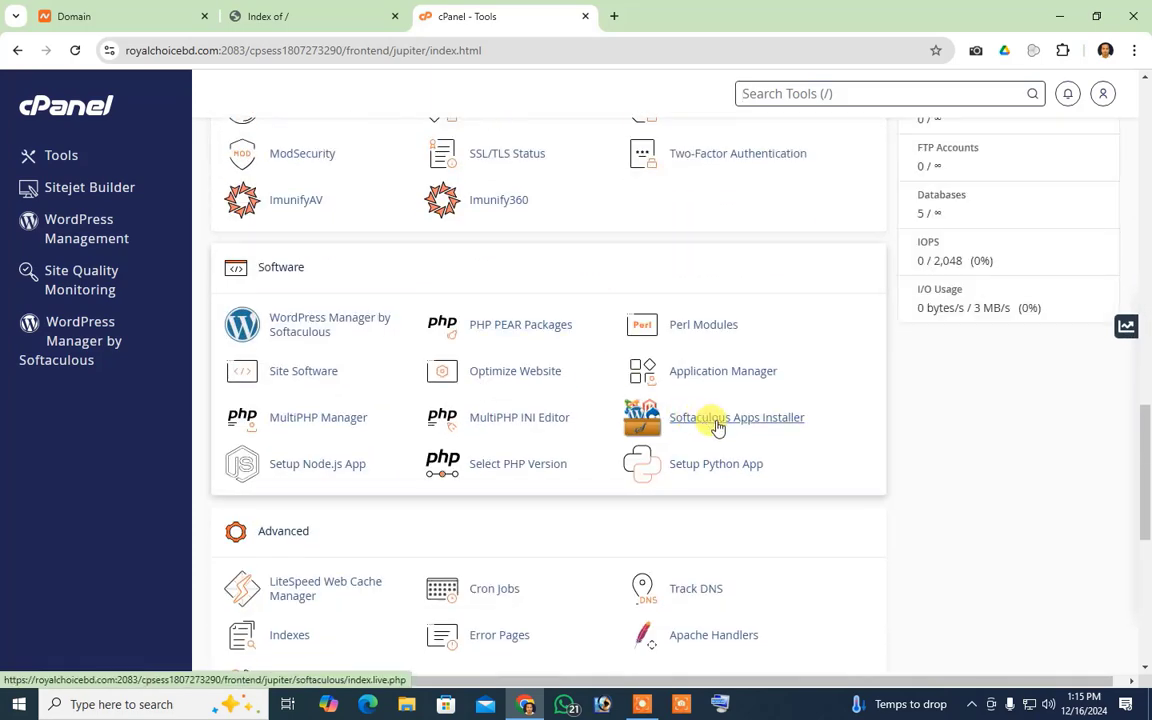
click(715, 425)
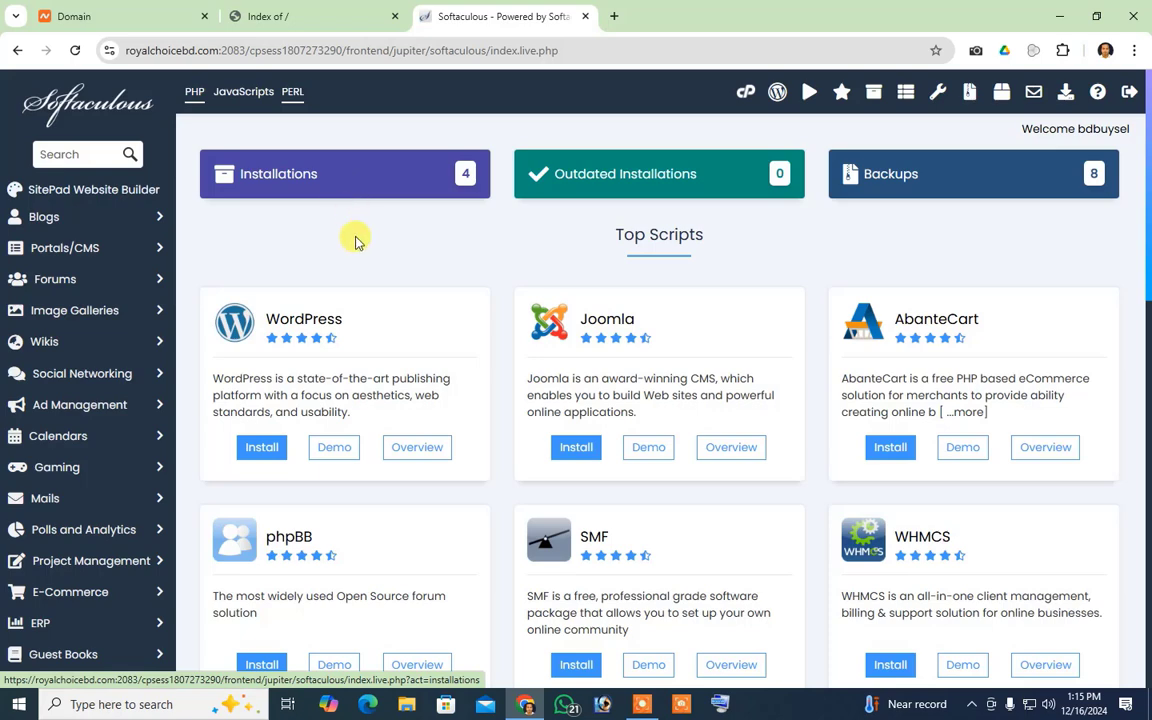
Recheck emvsoft.com, then start a WordPress install from Softaculous Top Scripts
click(300, 12)
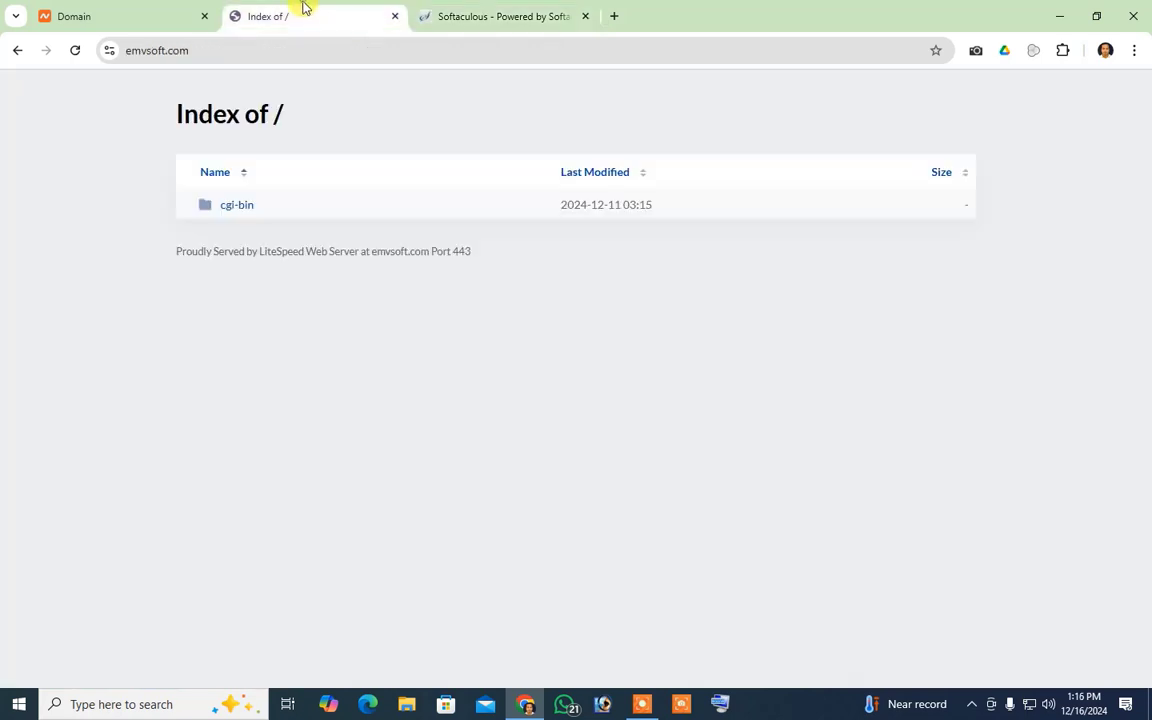
click(75, 50)
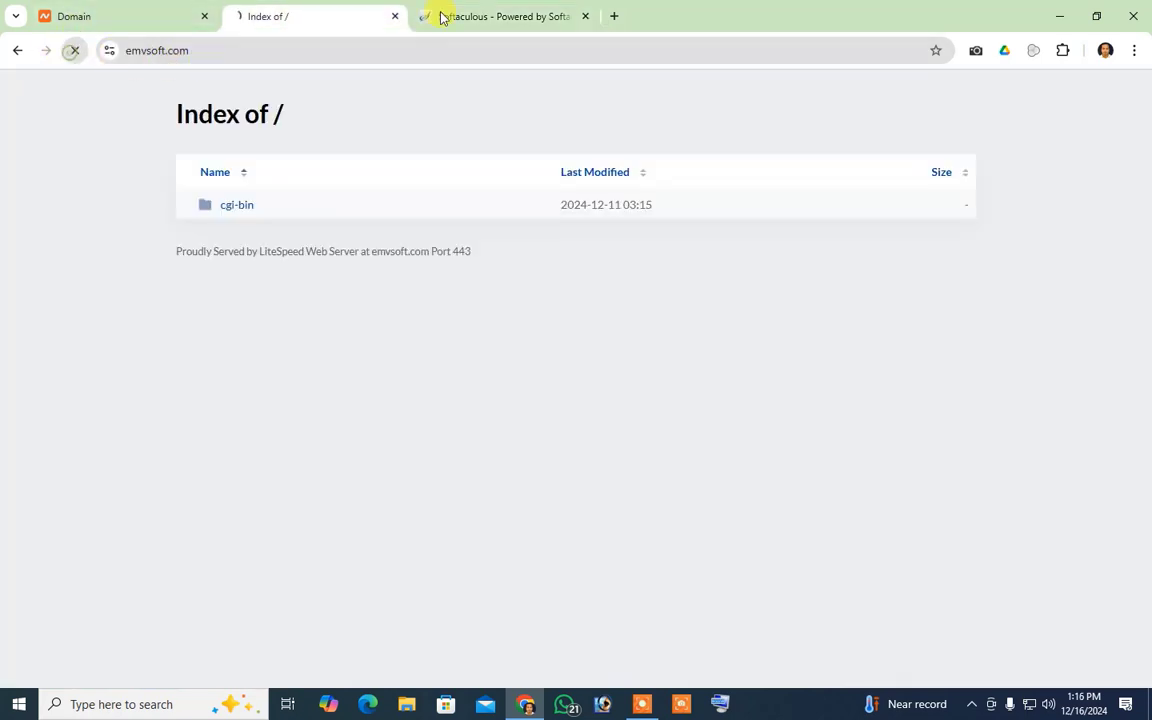
click(514, 12)
scroll(380, 345, down, 1)
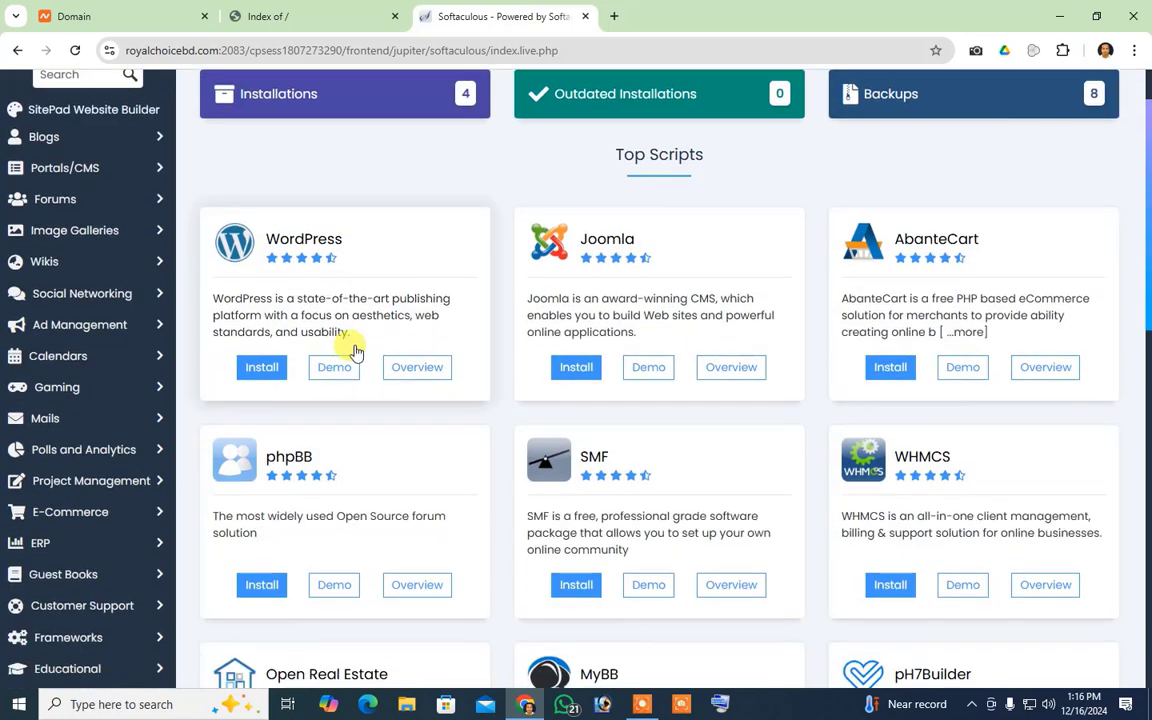
click(268, 373)
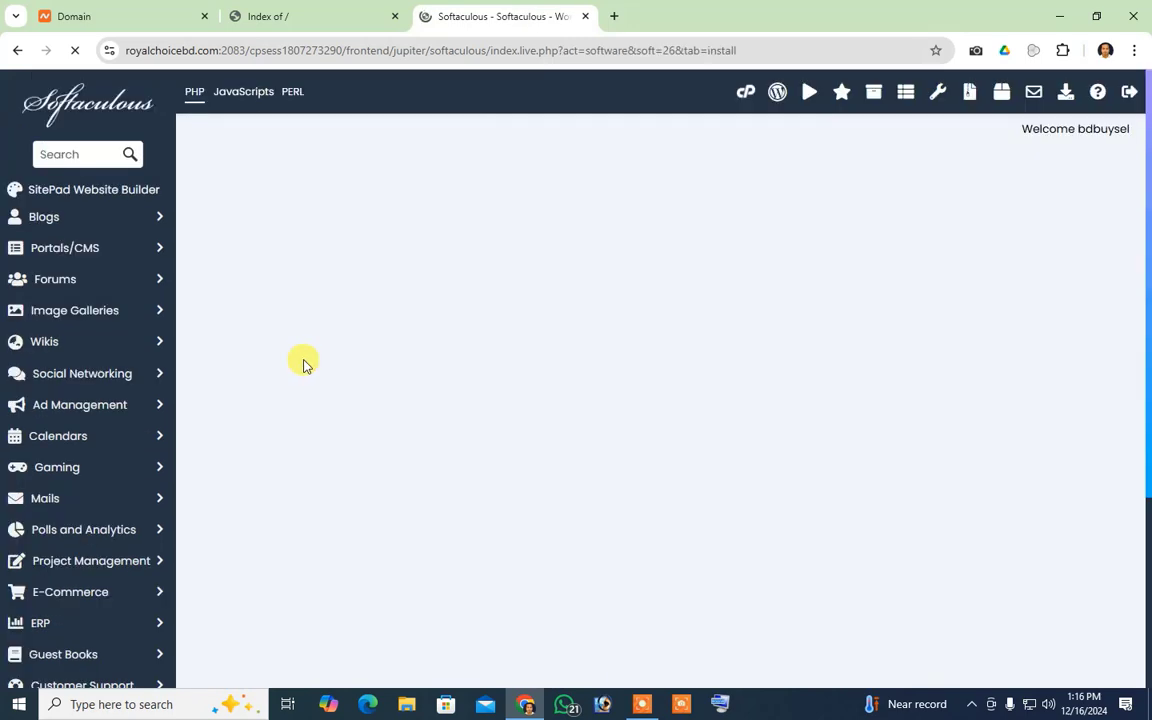
scroll(418, 362, down, 3)
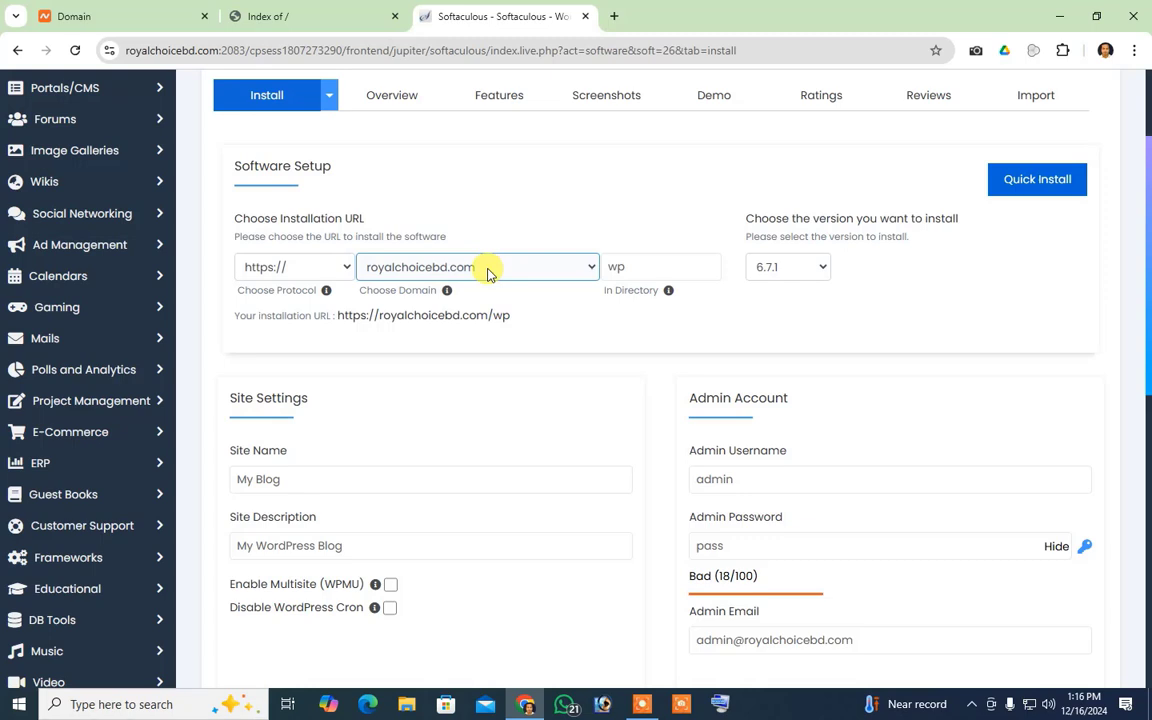
click(488, 270)
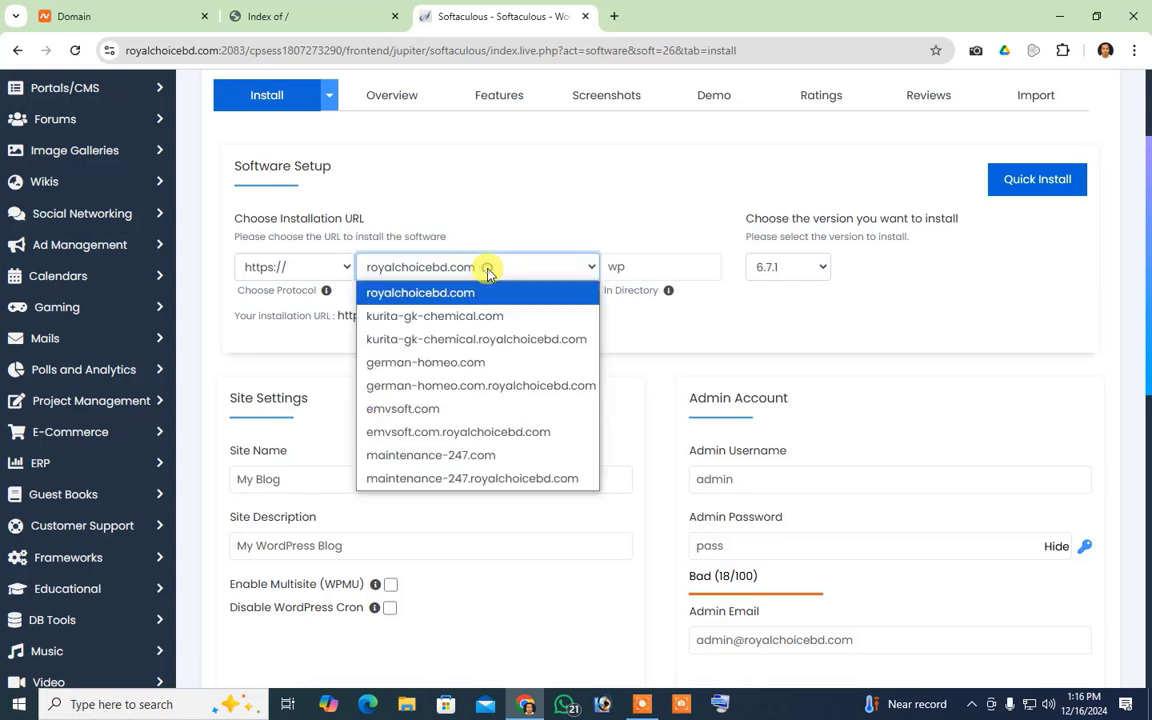
click(455, 409)
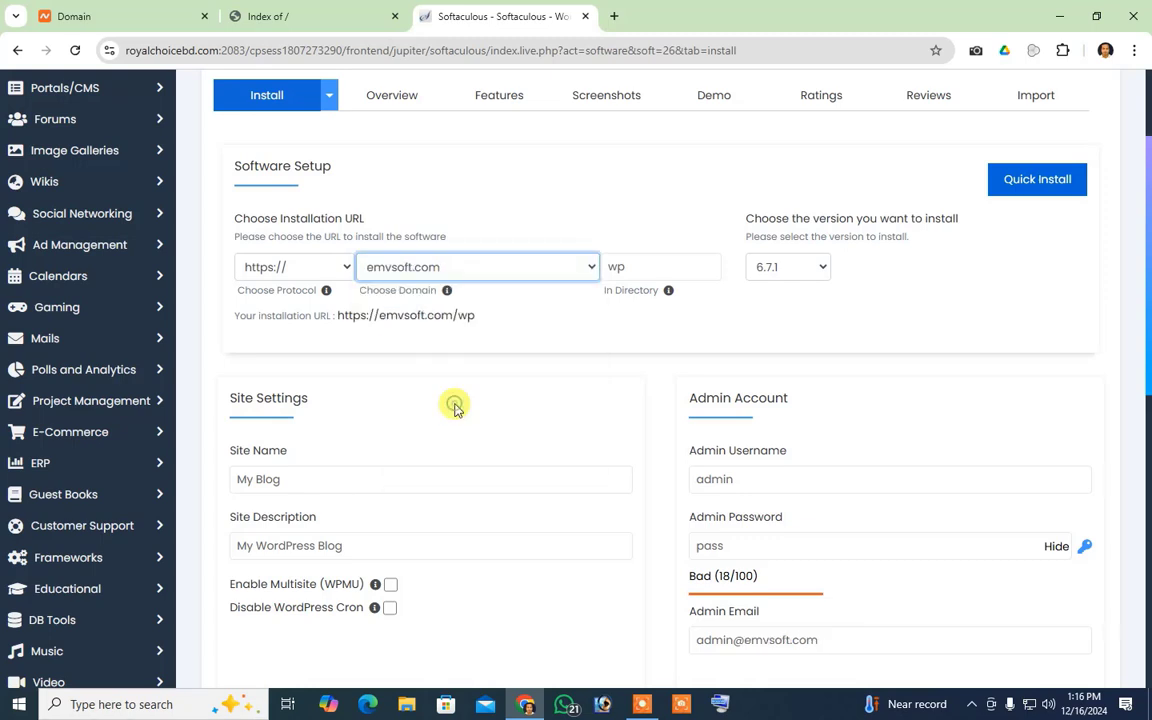
click(650, 268)
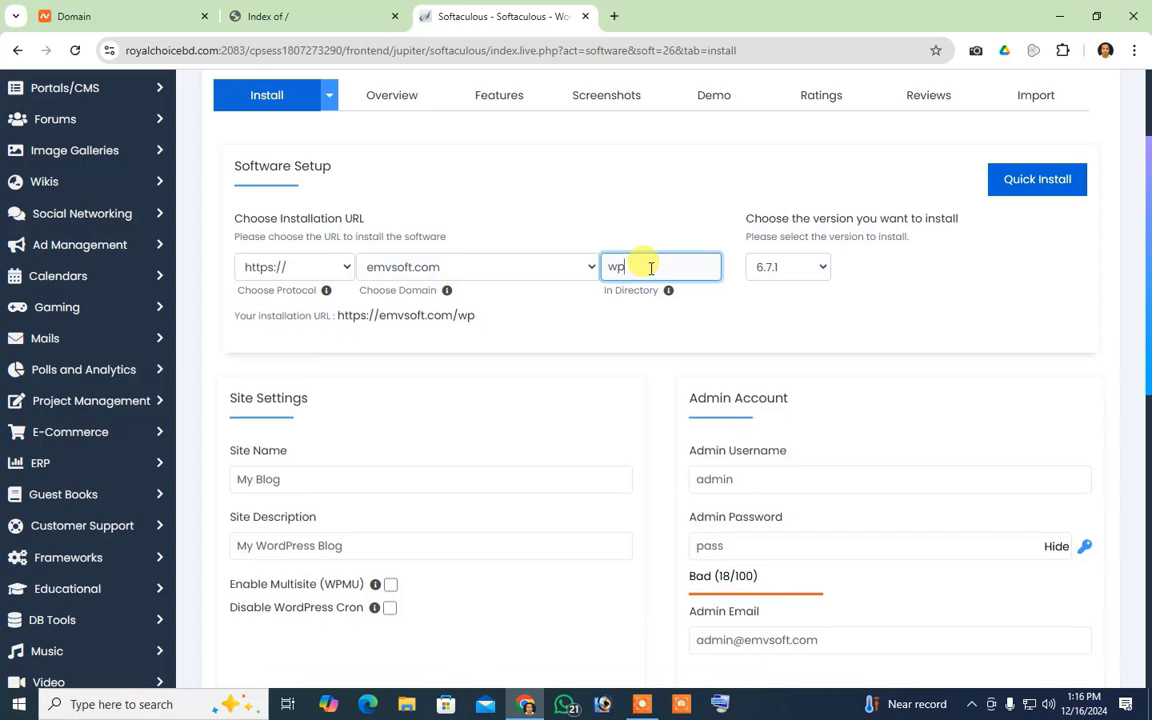
key(BackSpace)
key(BackSpace)
scroll(628, 262, down, 2)
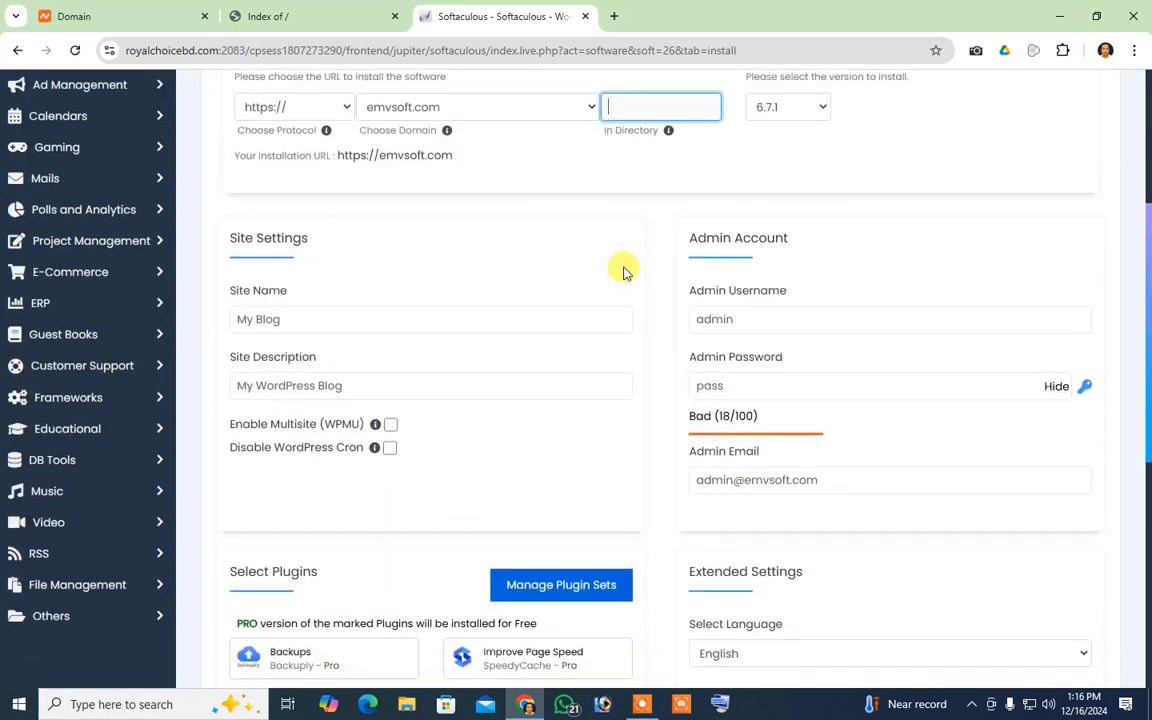
Replace the default site name with EMVSOFT and the site description with ONLINE
click(362, 320)
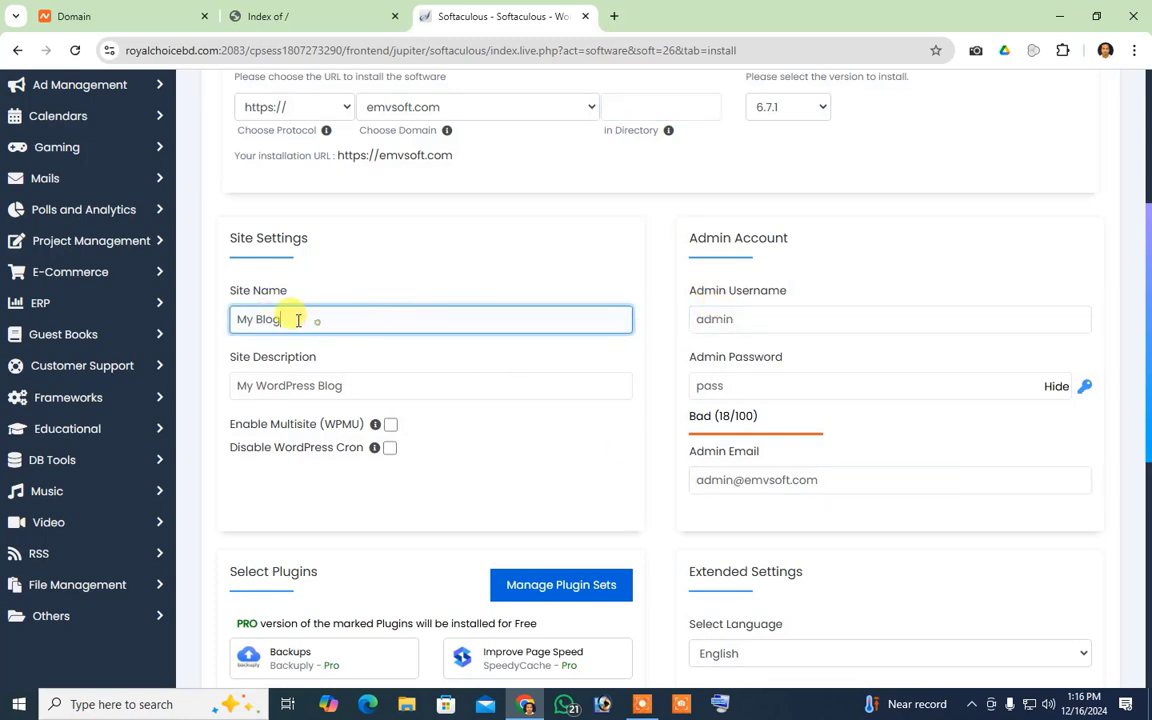
drag(298, 320, 185, 327)
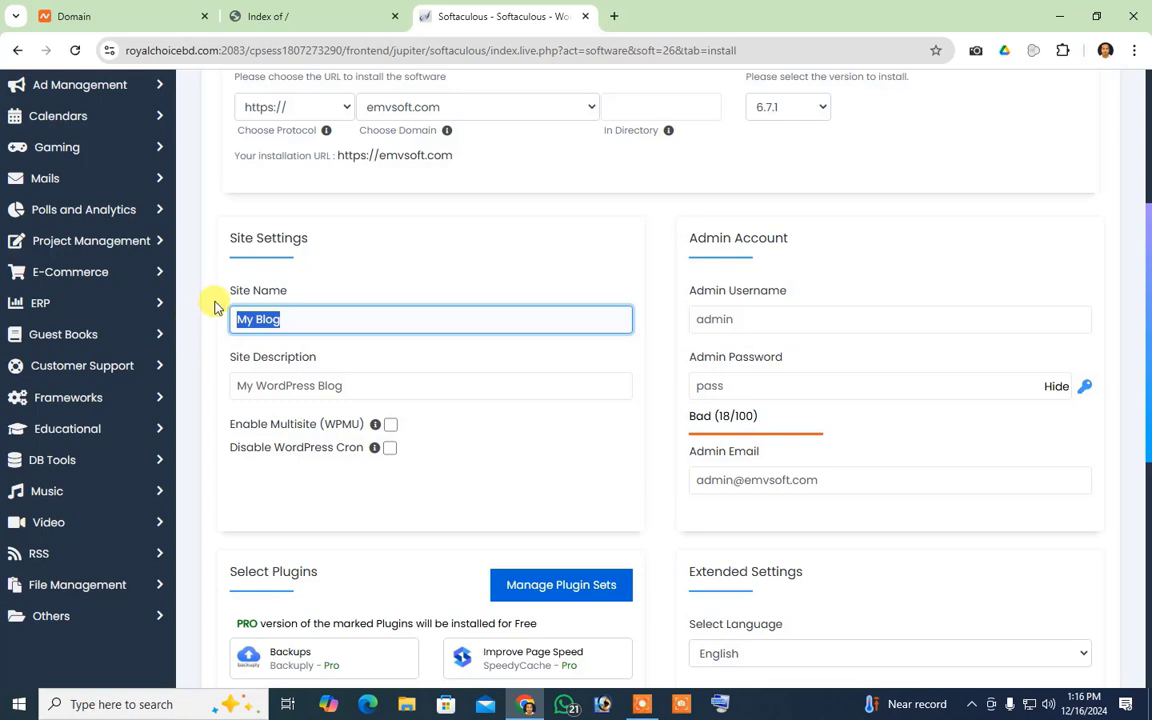
text(EMVSOFT)
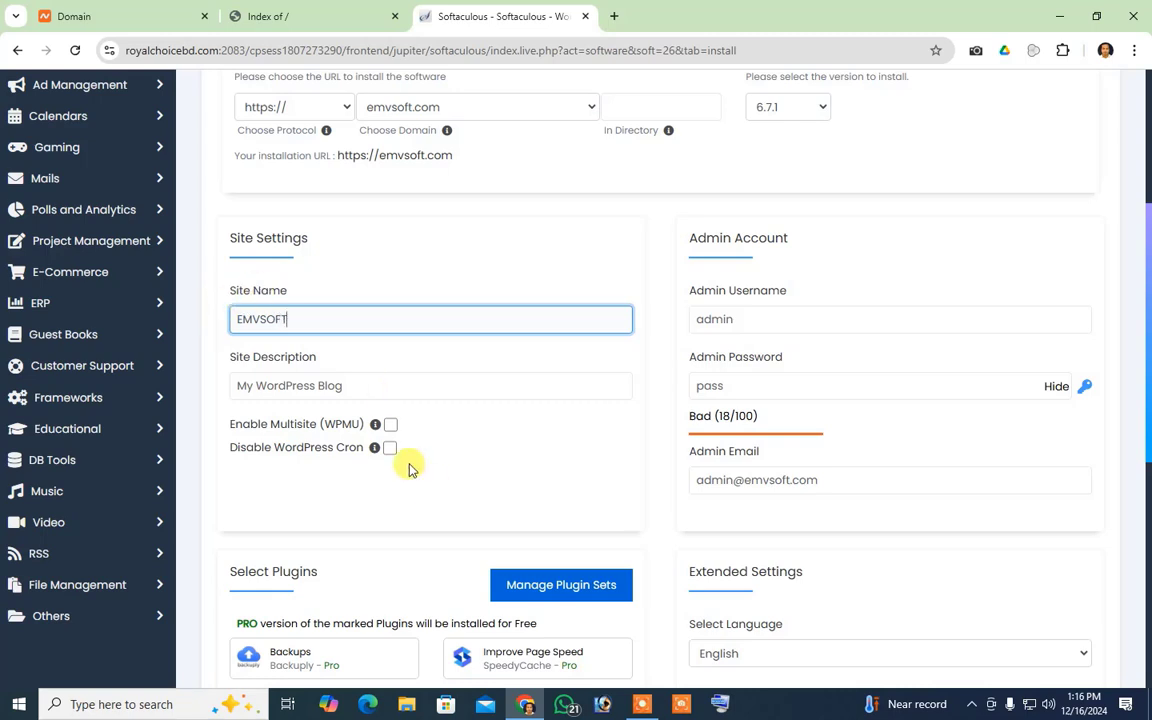
drag(368, 386, 218, 386)
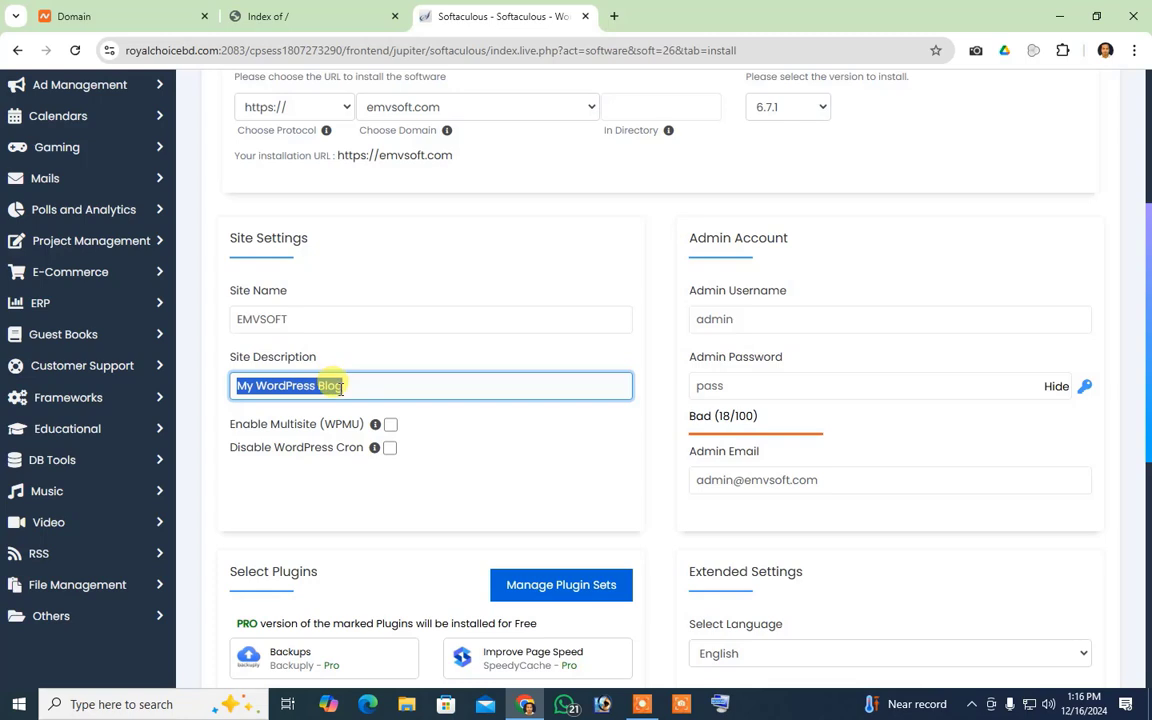
text(ONLINE)
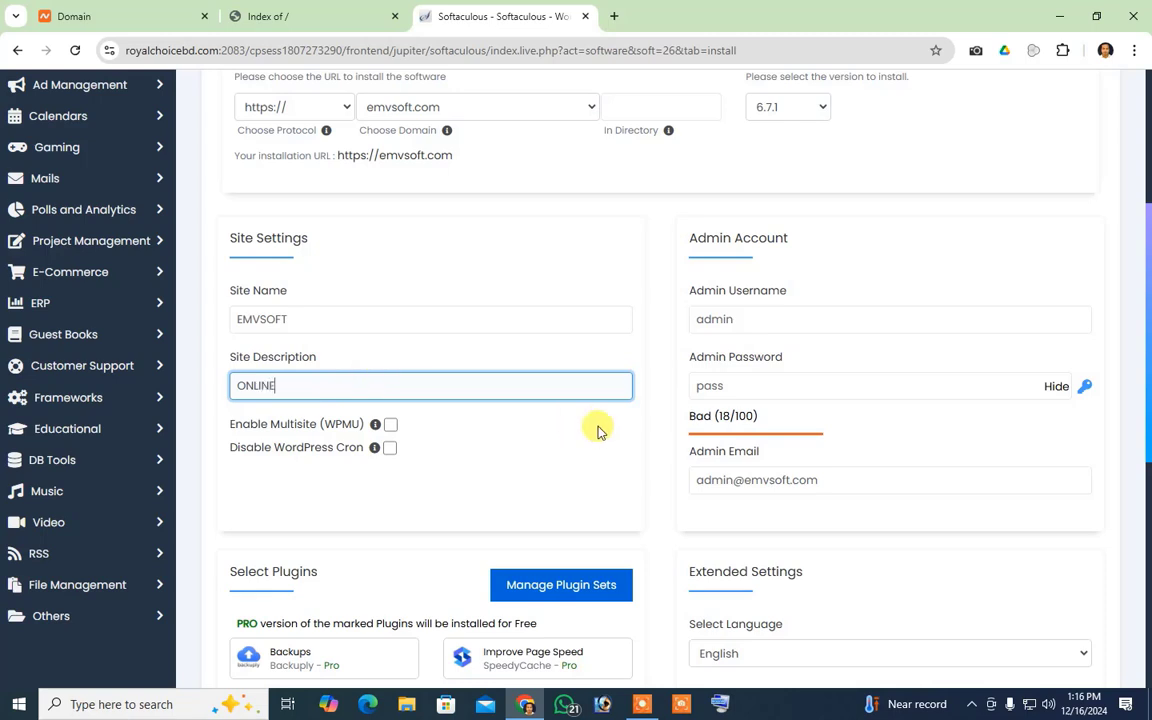
Replace the default admin username with a custom one and edit the admin e-mail address
drag(748, 319, 640, 327)
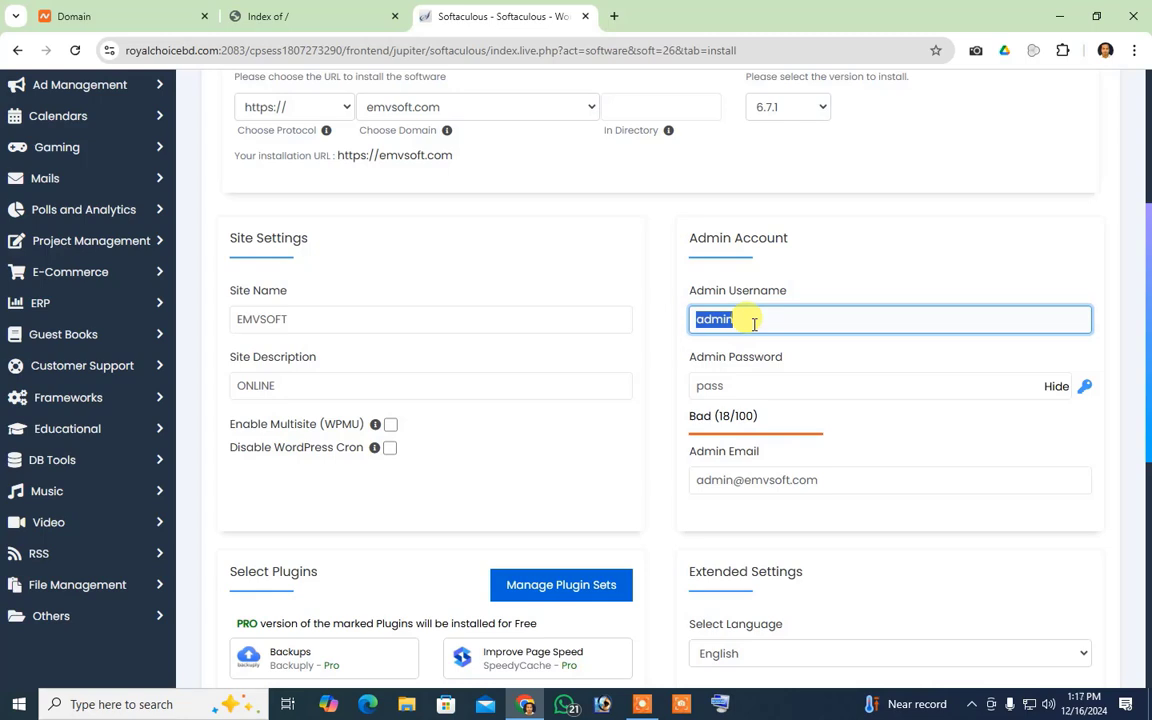
text(SHAH_AZ)
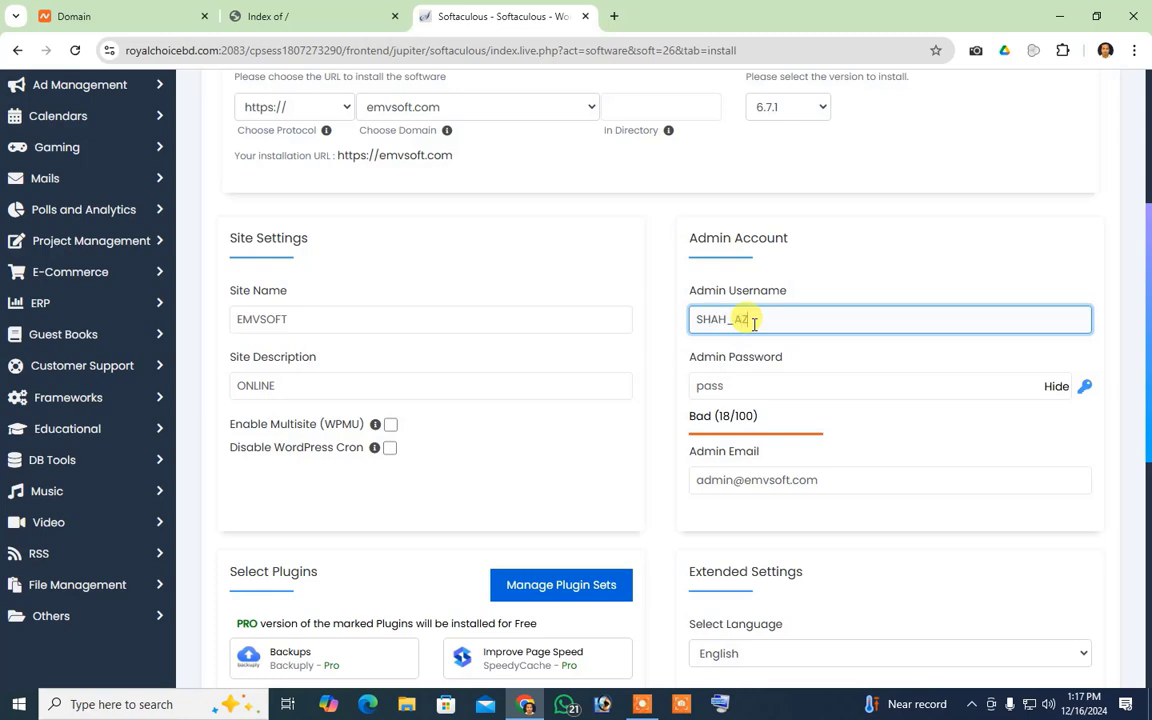
text(IZ)
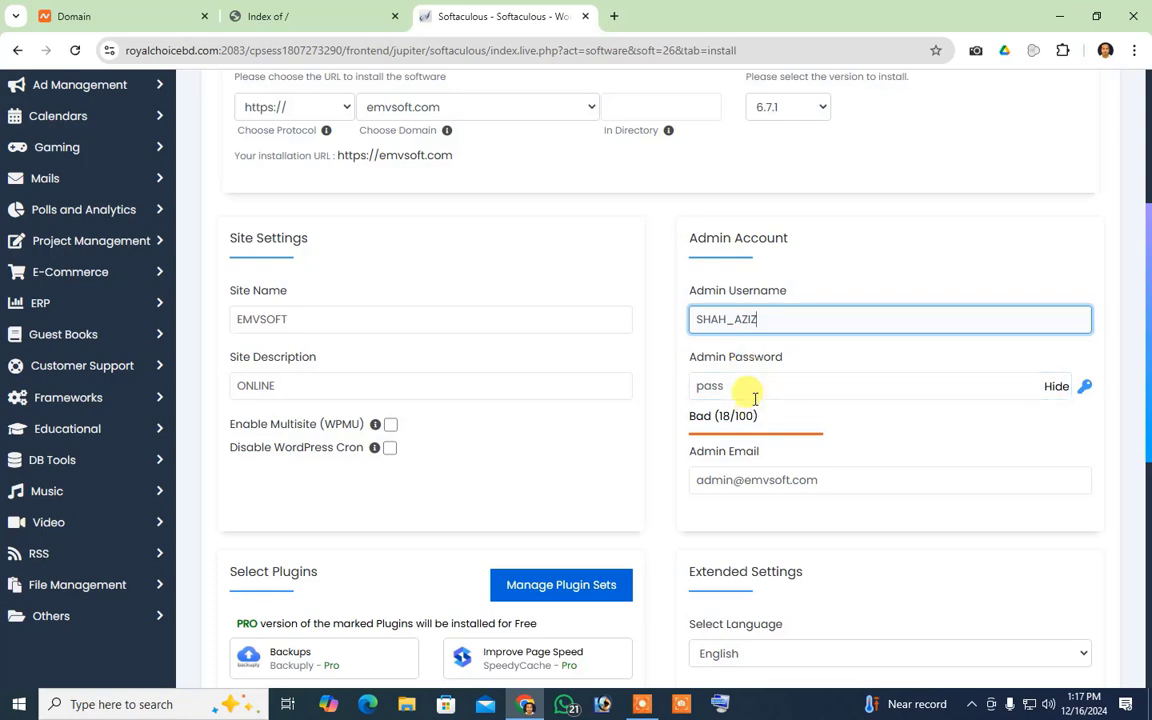
click(755, 397)
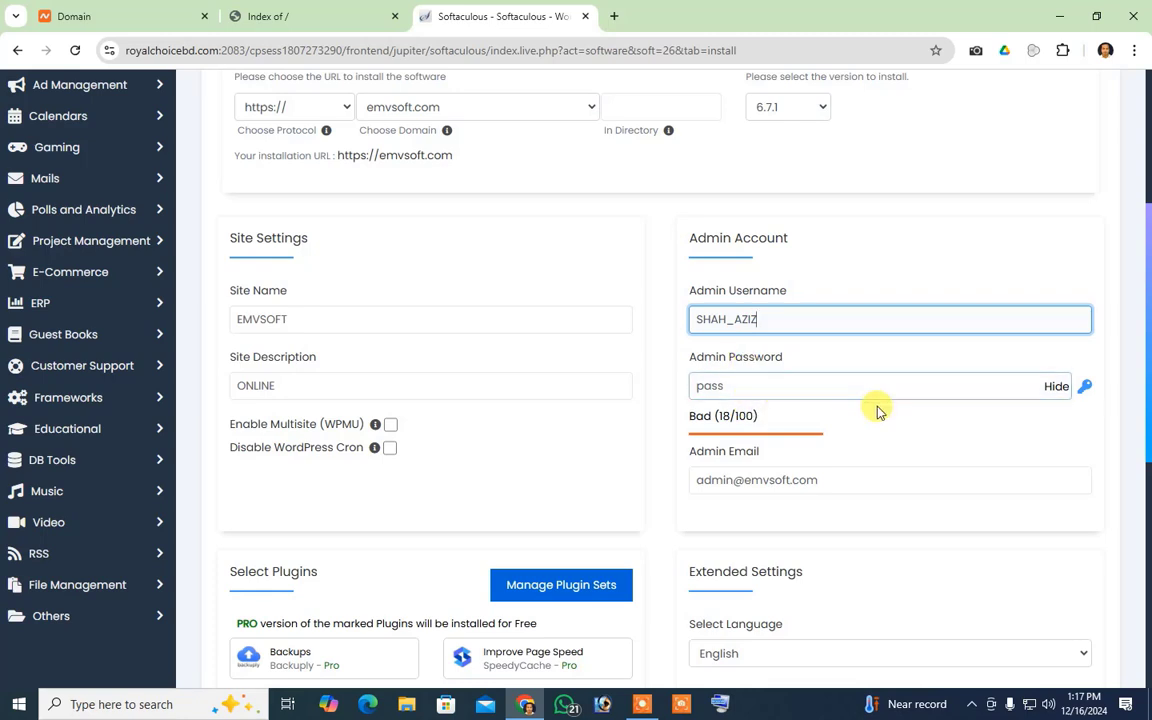
click(802, 319)
double_click(802, 319)
text(shah_aziz)
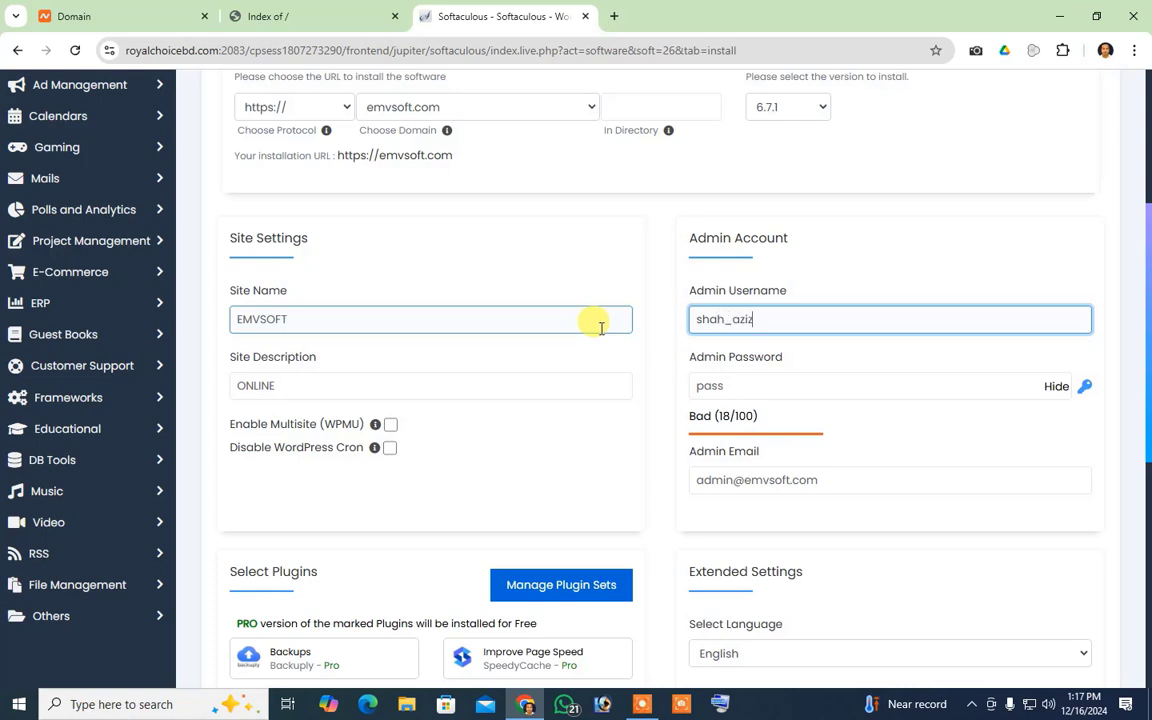
scroll(740, 386, down, 1)
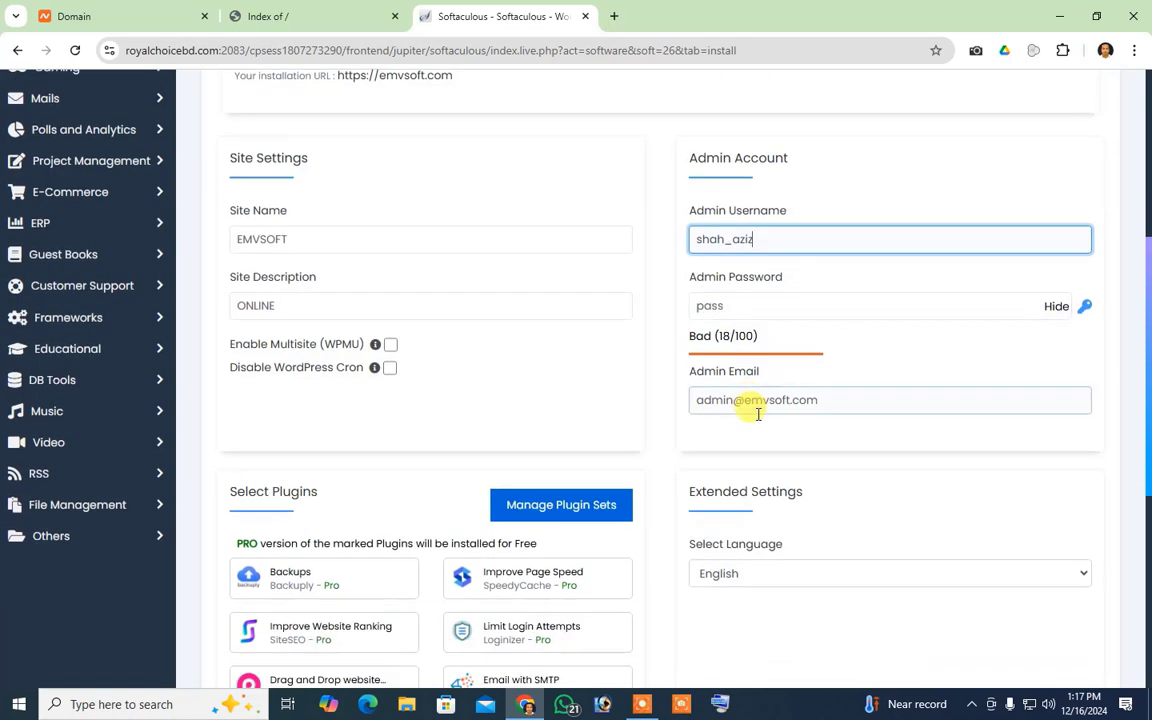
drag(733, 405, 663, 404)
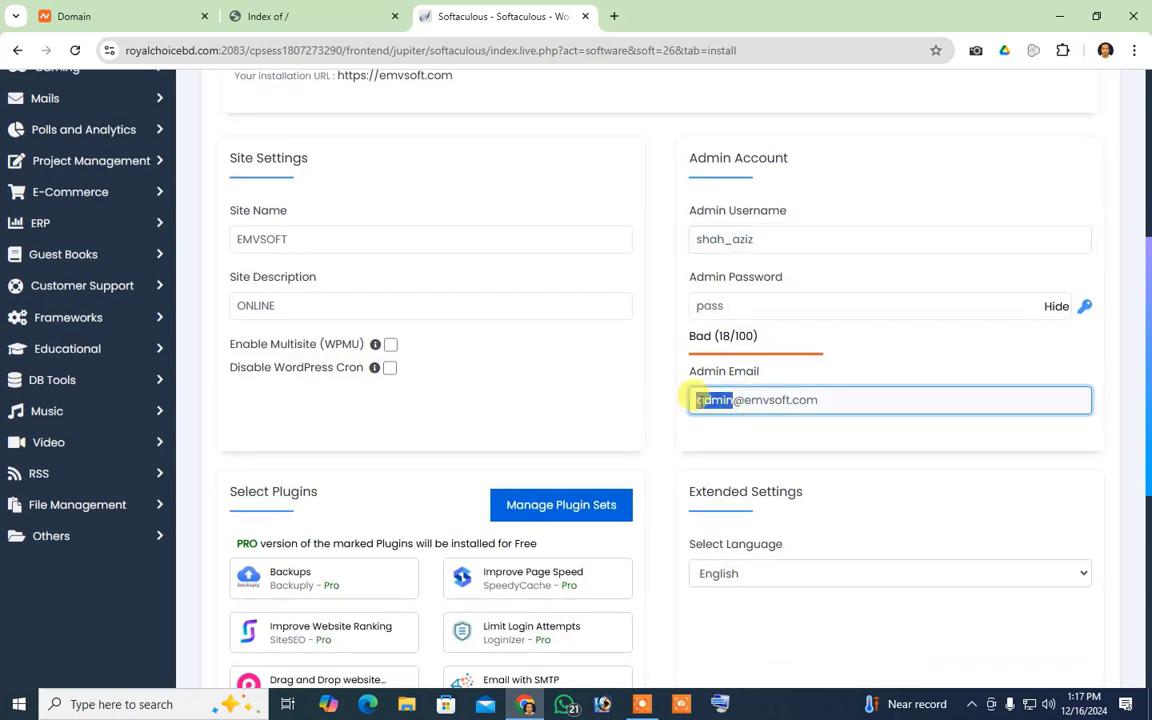
text(d)
text(ontac)
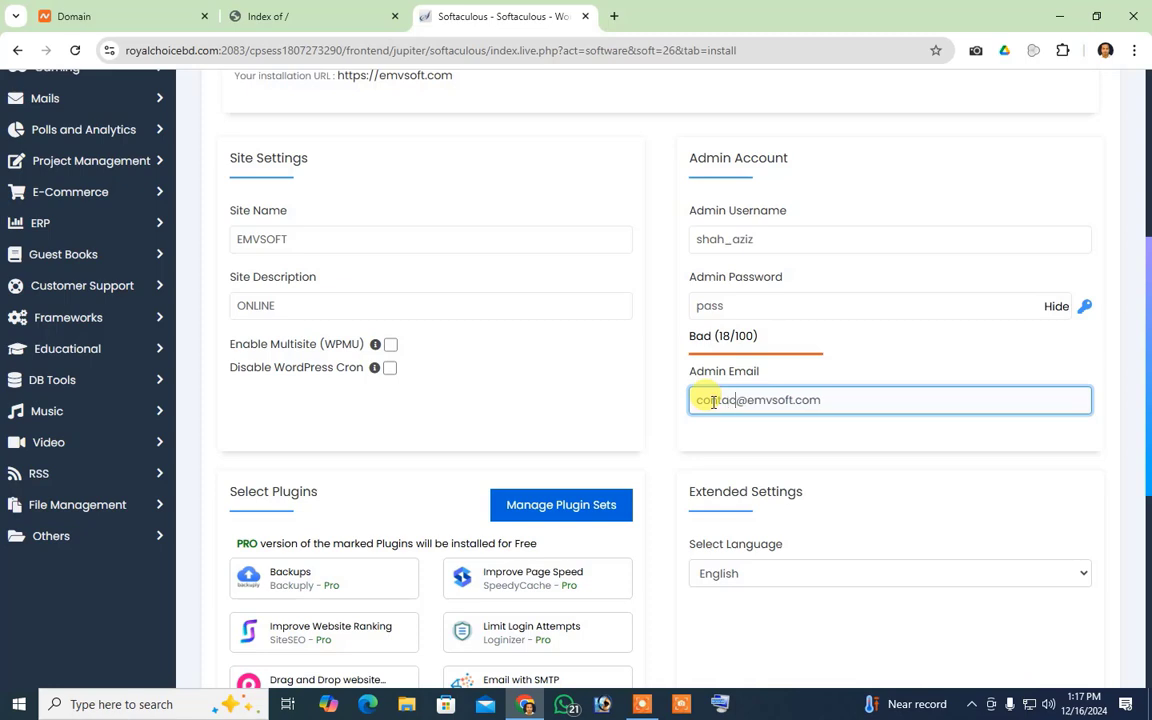
text(t)
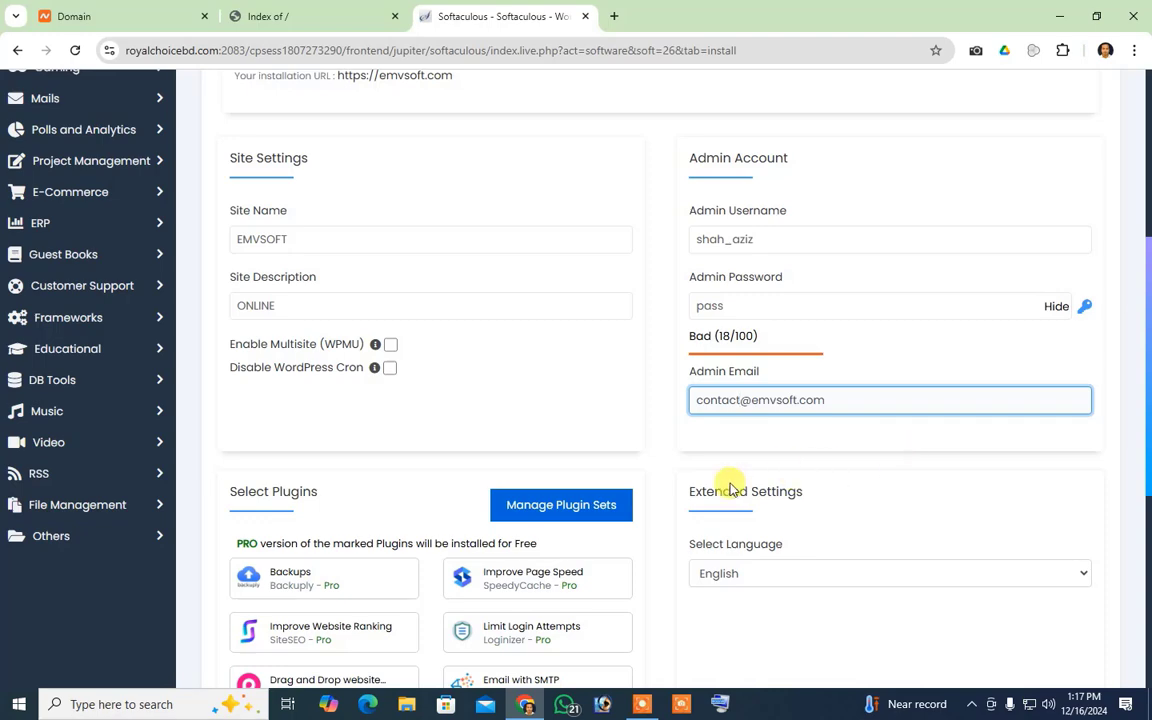
scroll(725, 452, down, 2)
scroll(728, 450, up, 2)
scroll(728, 450, down, 5)
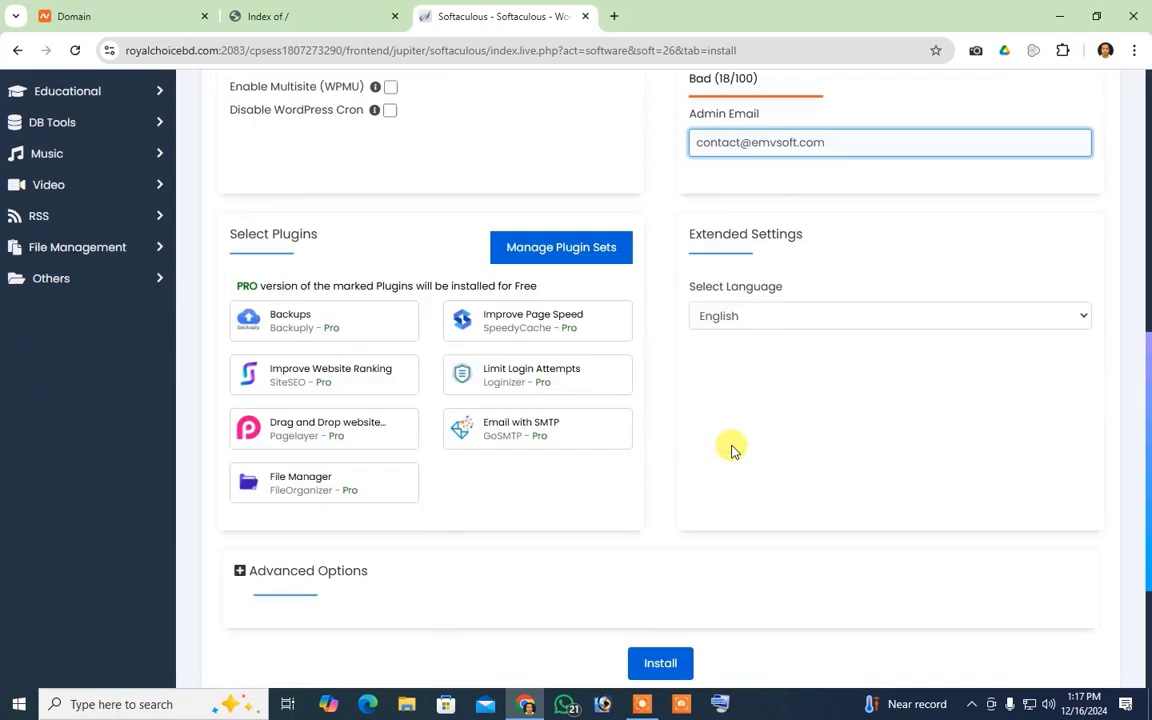
click(659, 470)
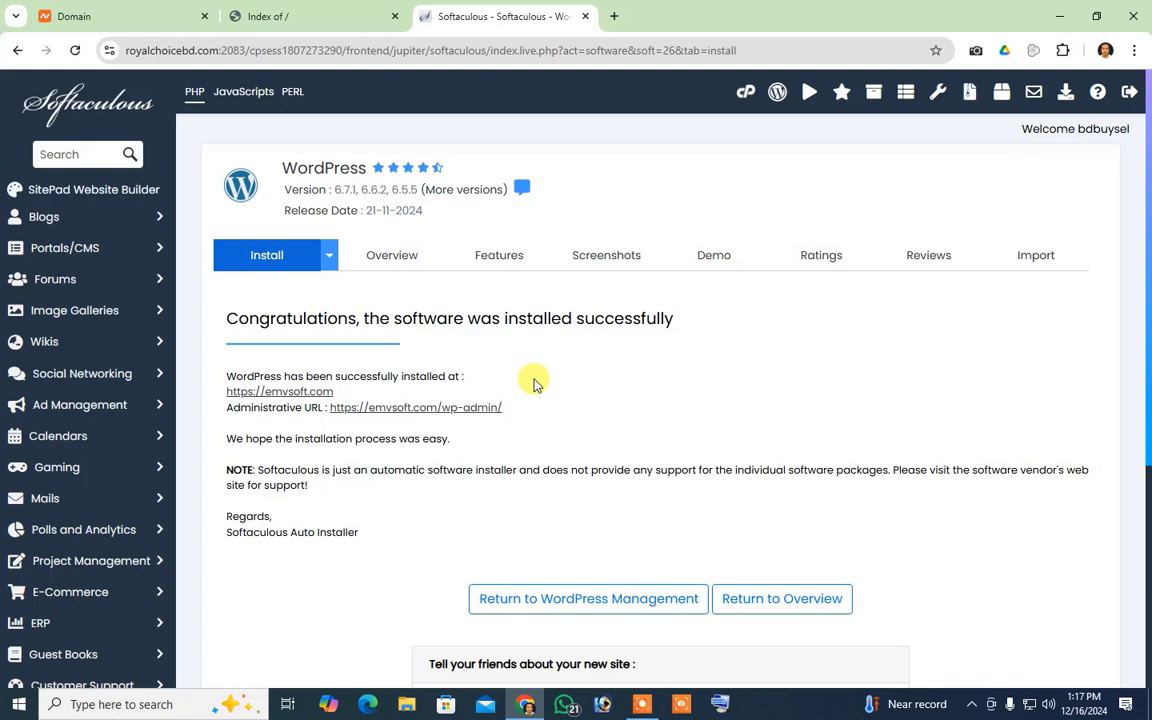
right_click(285, 397)
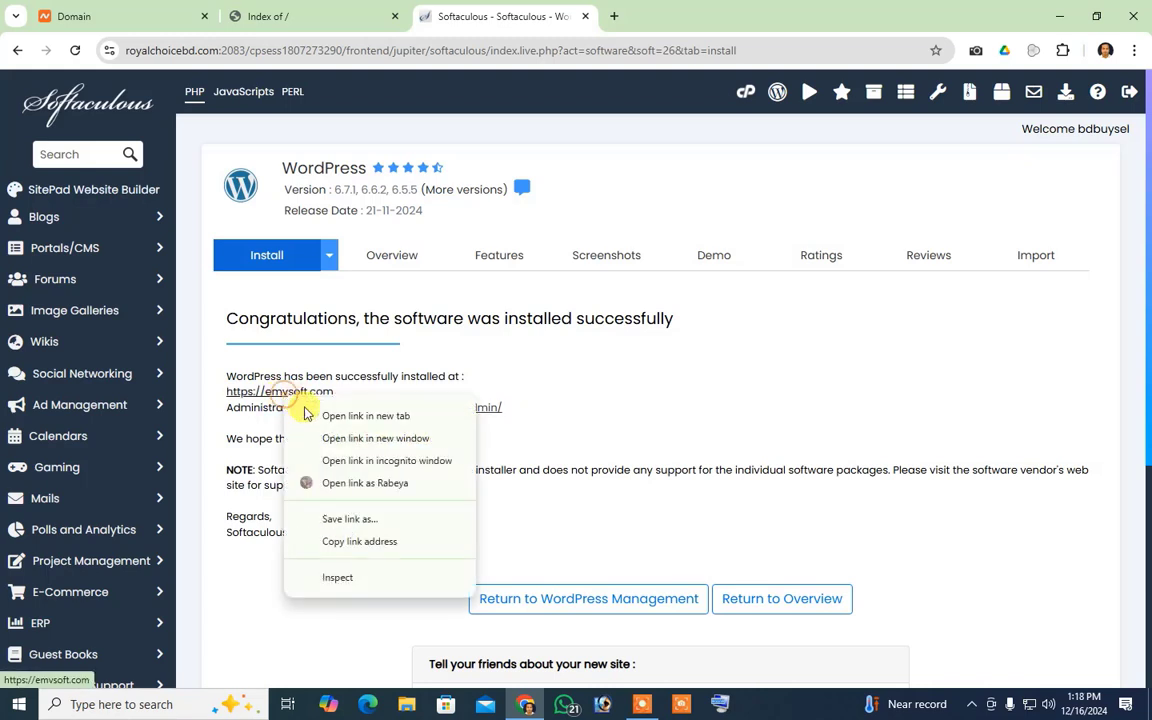
click(335, 414)
click(641, 12)
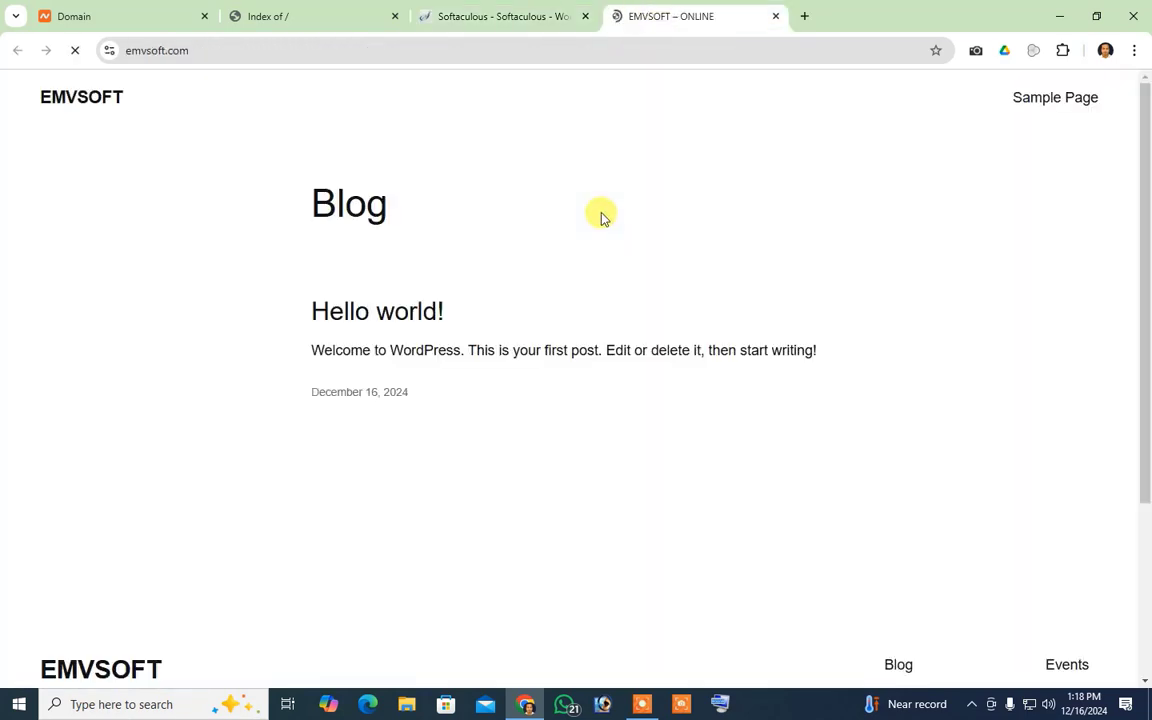
scroll(657, 275, down, 3)
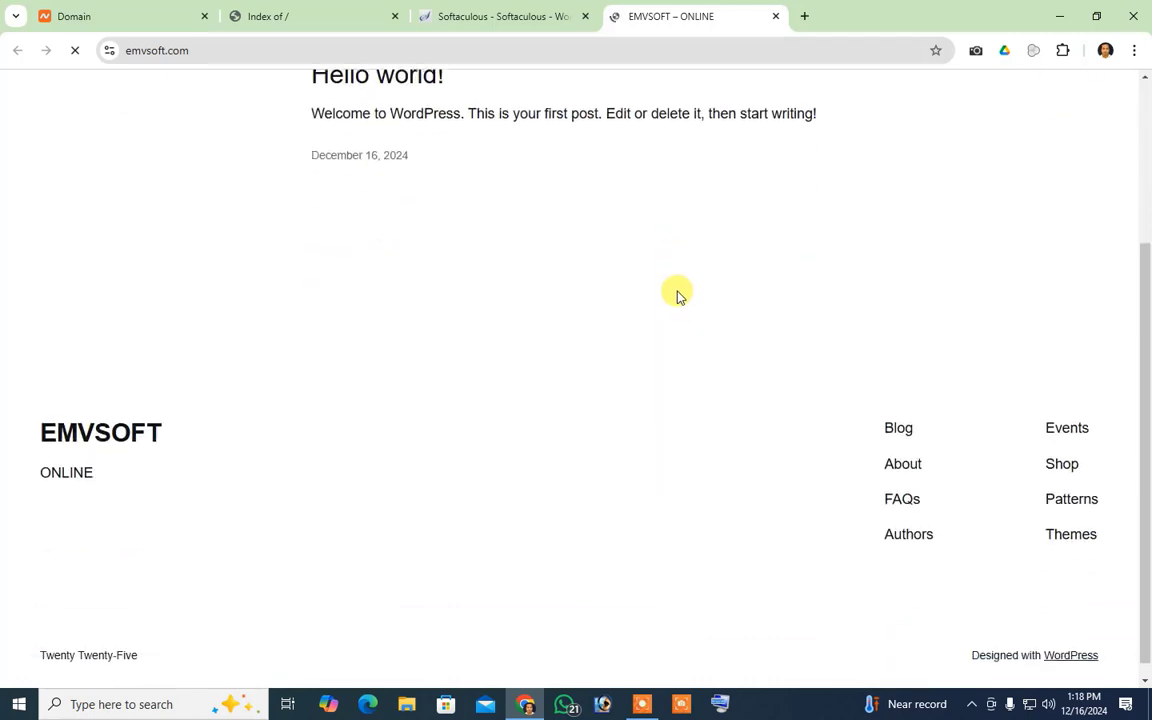
scroll(676, 296, up, 3)
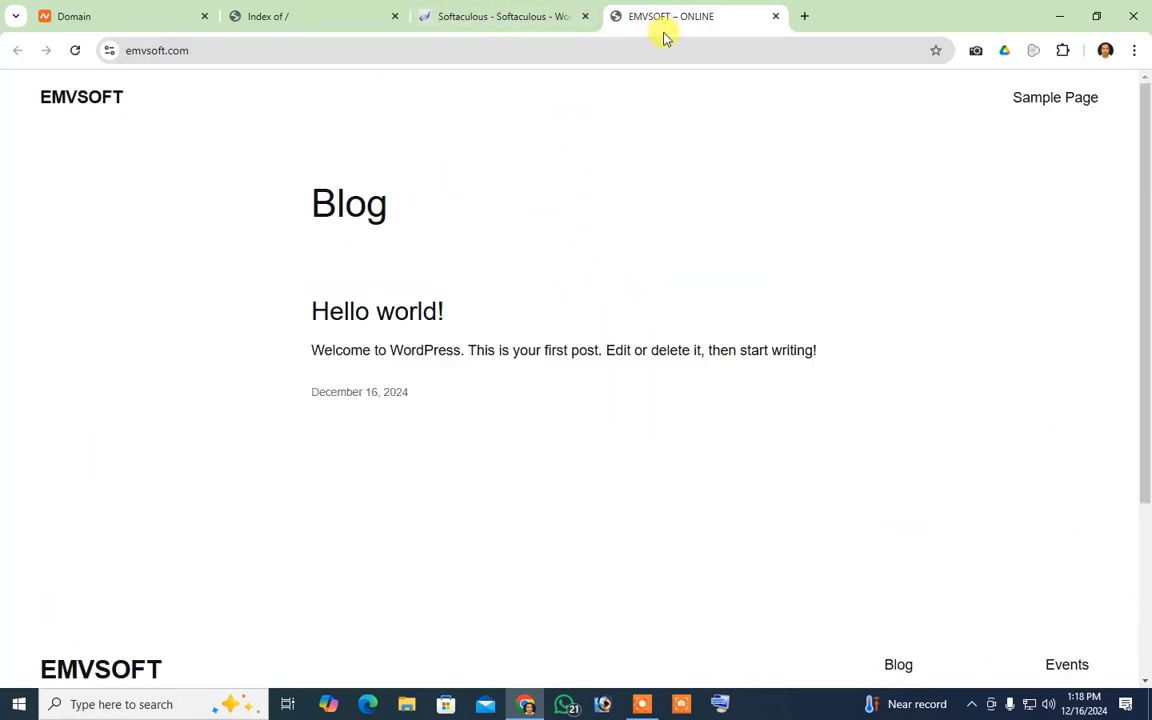
click(527, 10)
scroll(555, 330, down, 2)
scroll(541, 297, up, 1)
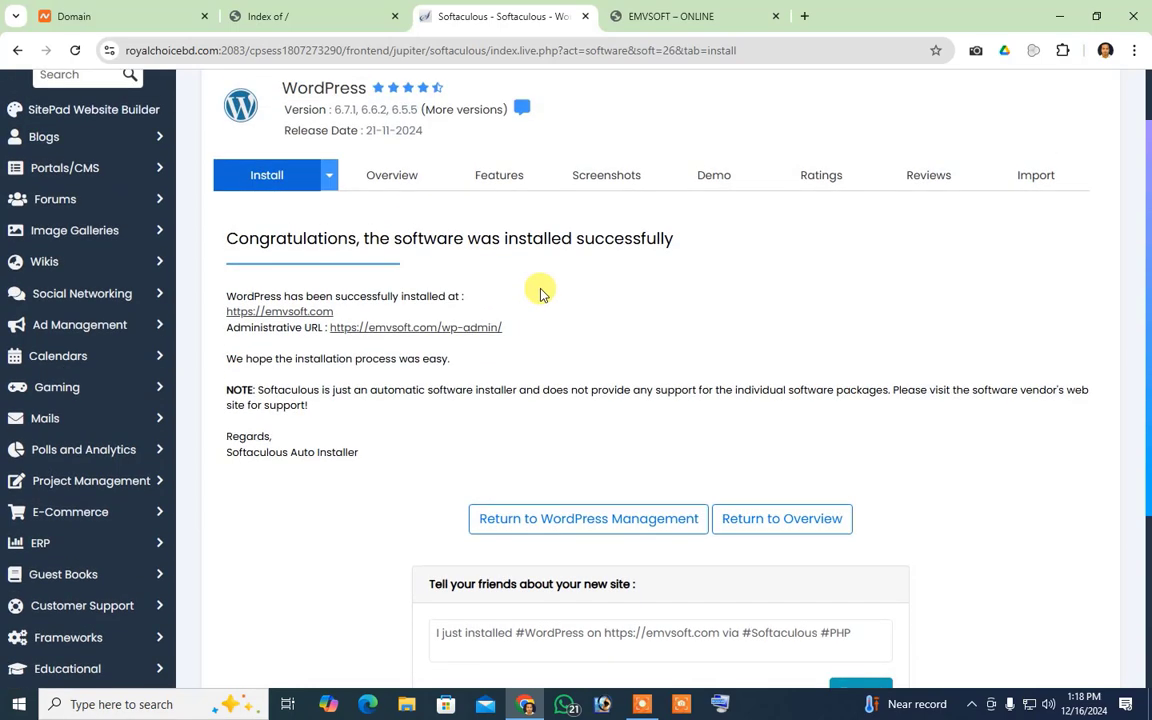